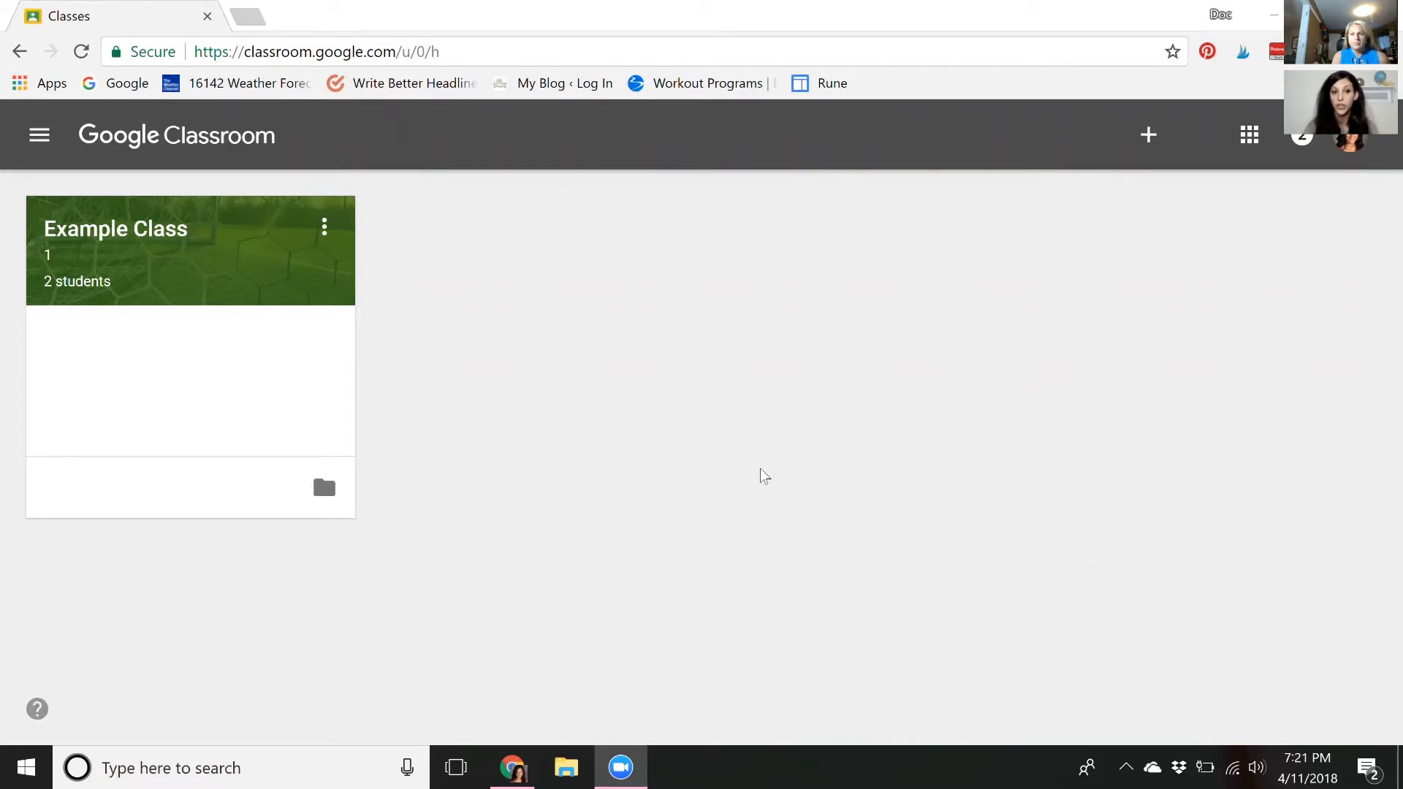
# Open Example Class and display the student answers to Example Assignment 2
pyautogui.click(143, 243)
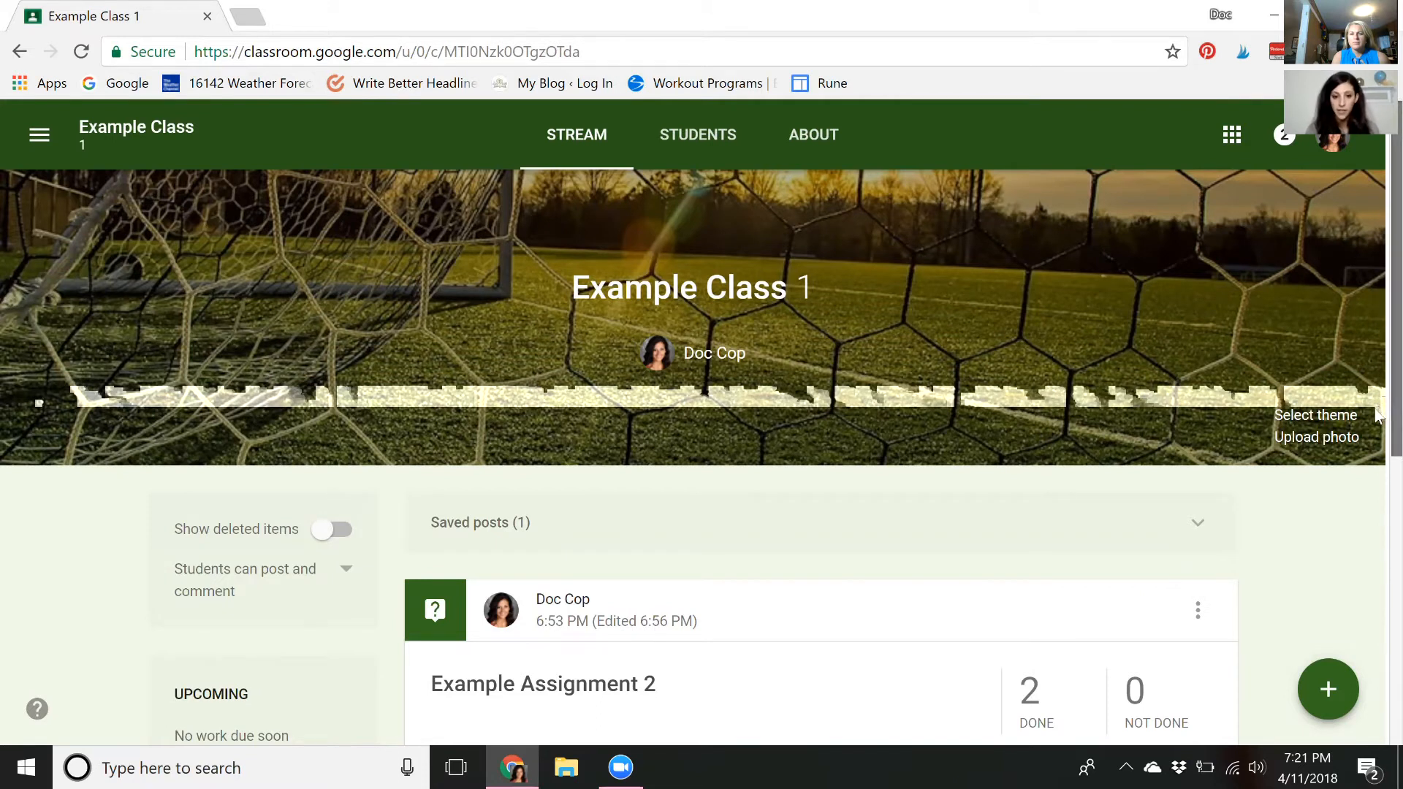
pyautogui.scroll(-3, 1324, 691)
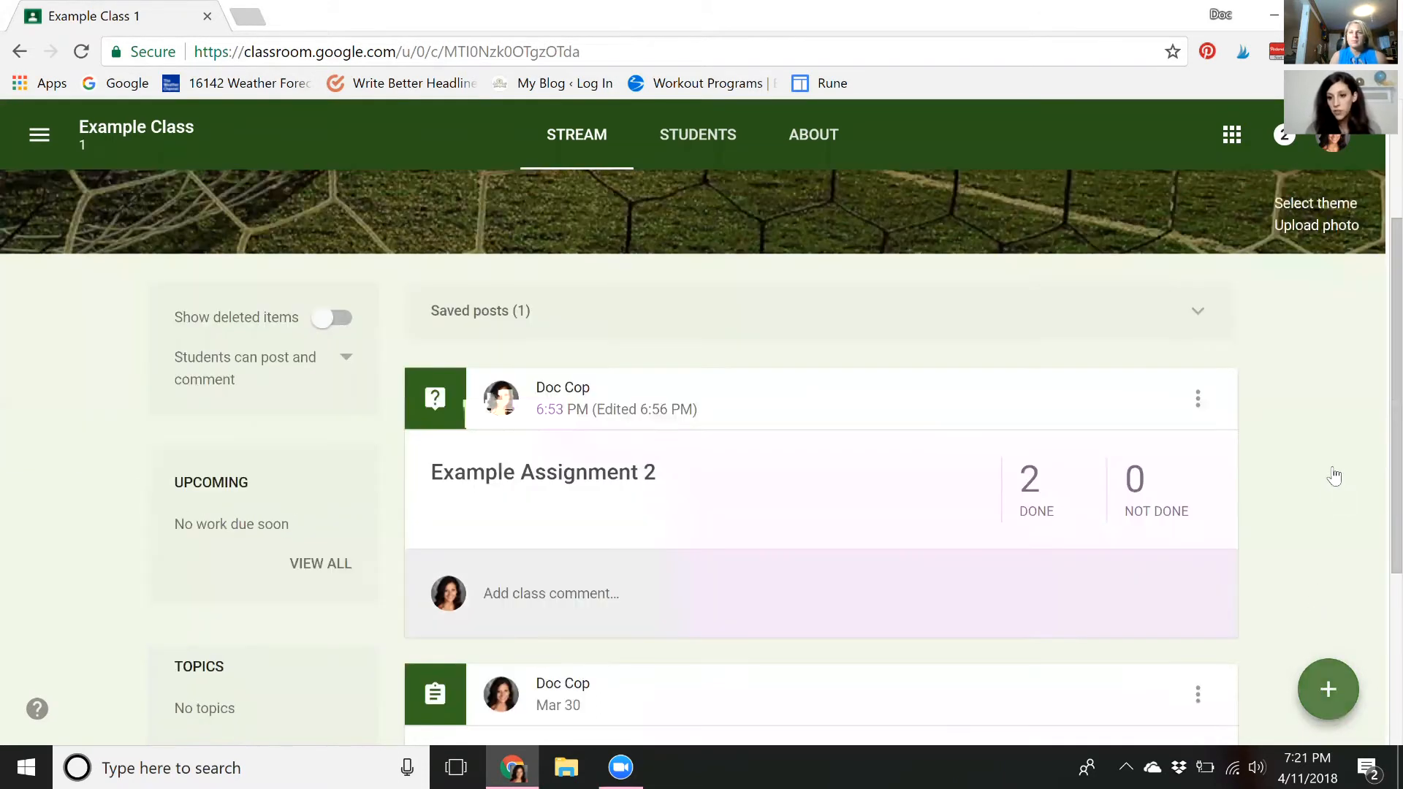
pyautogui.moveTo(1336, 468)
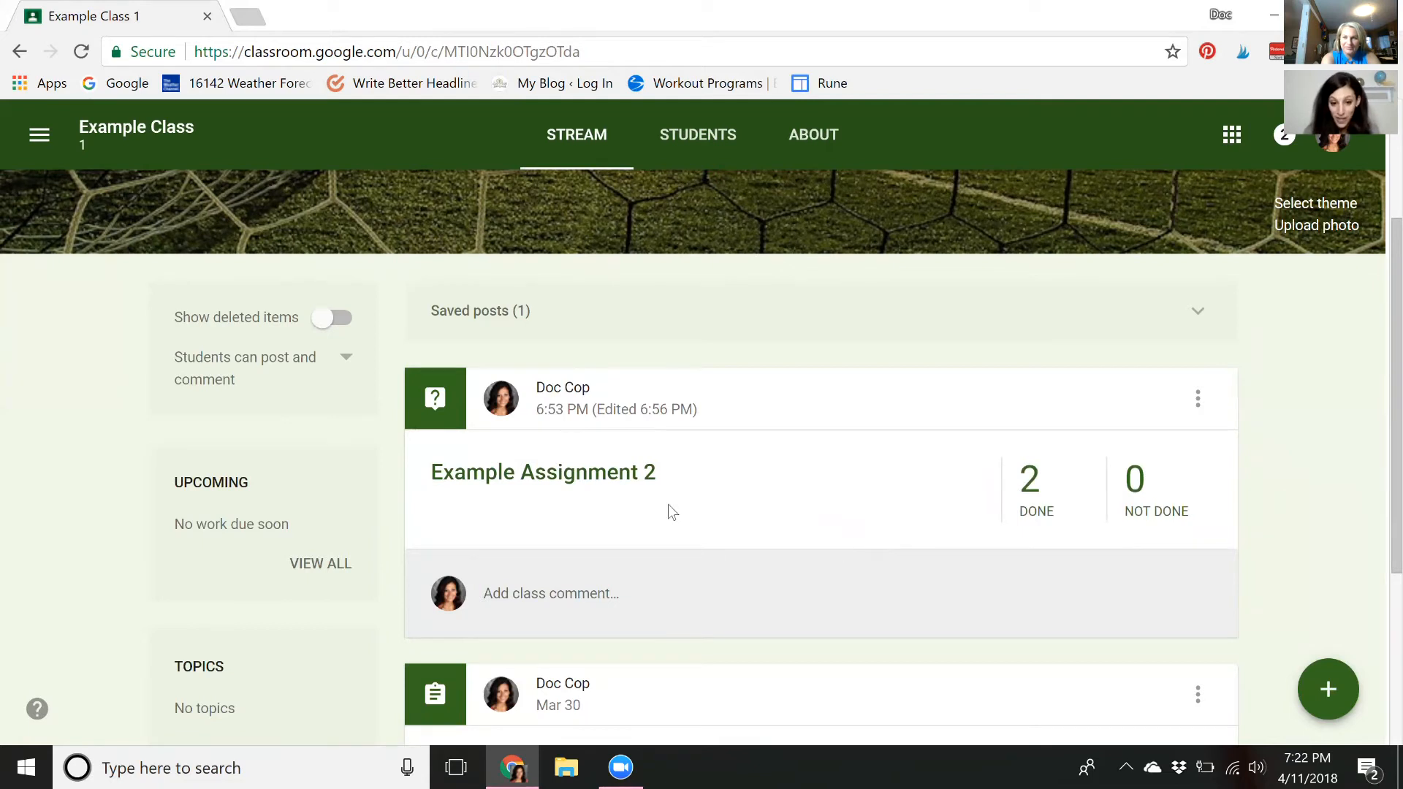
pyautogui.click(590, 485)
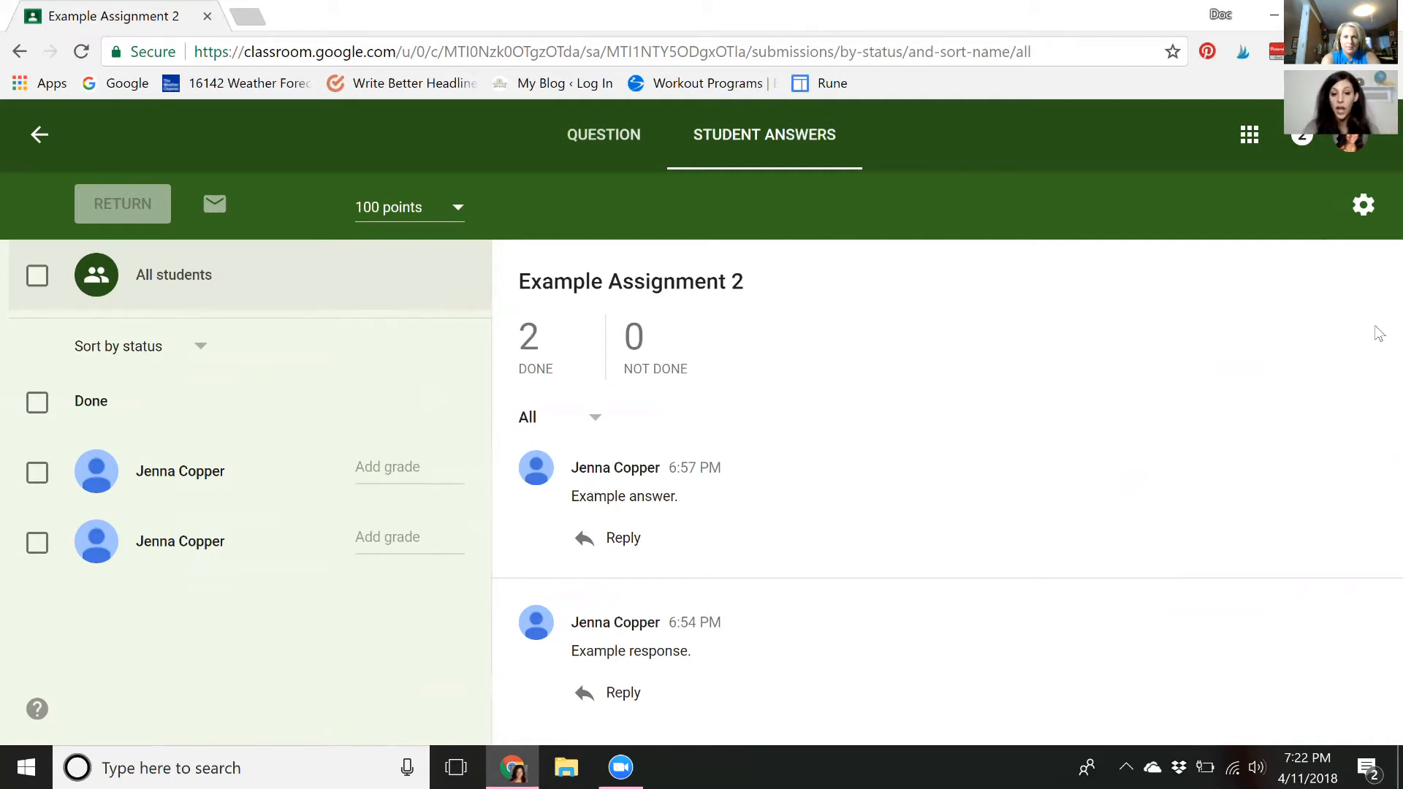
# Open a reply field under each of the two student answers
pyautogui.click(620, 539)
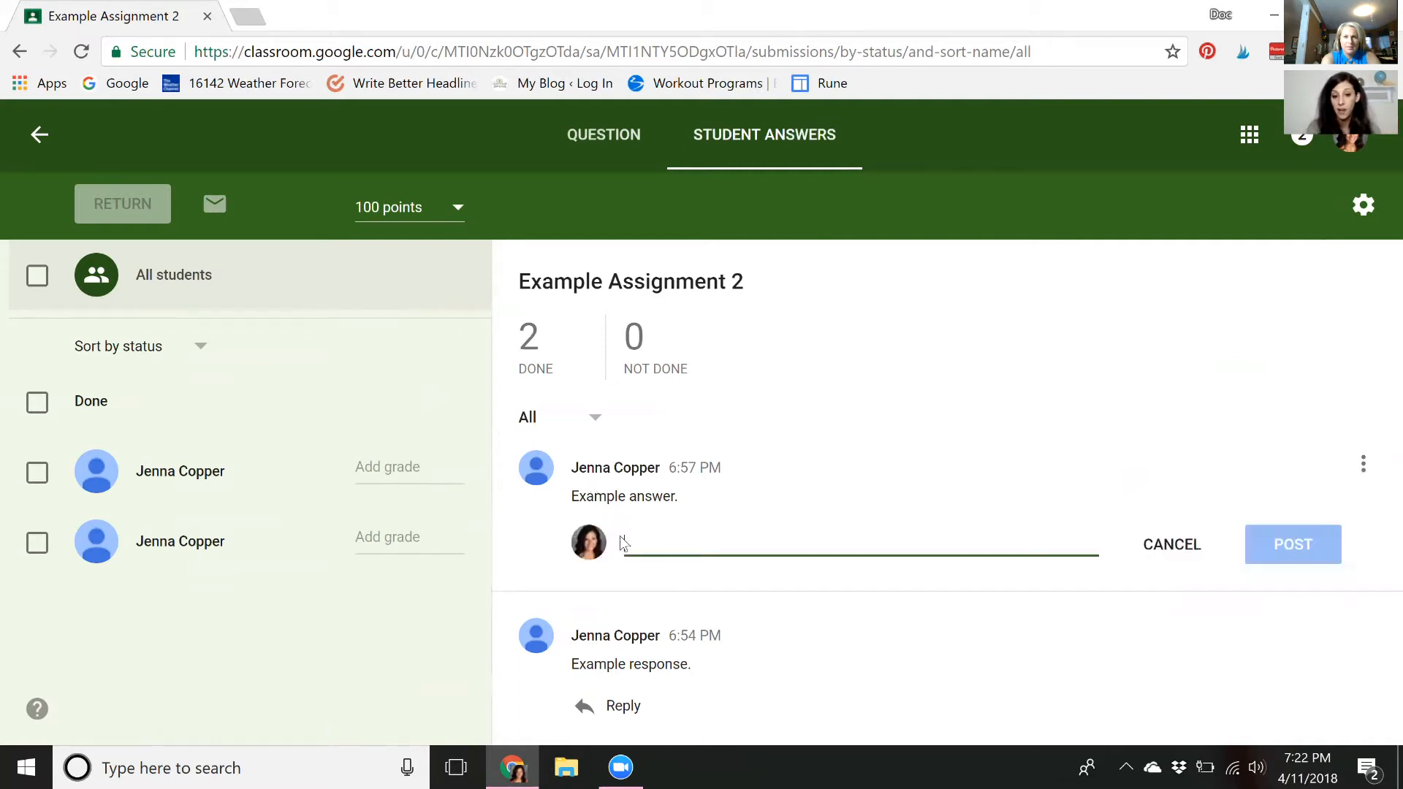
pyautogui.click(624, 706)
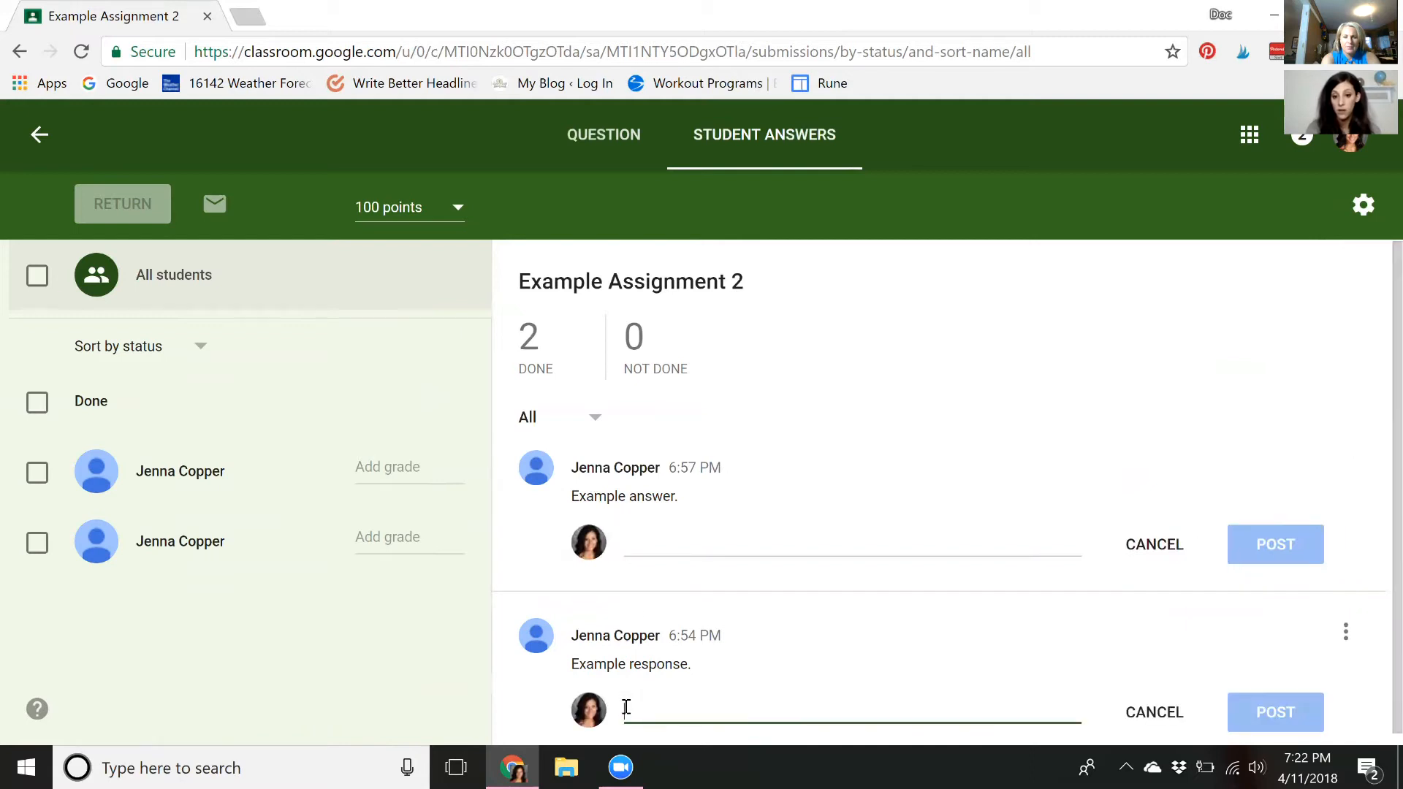
pyautogui.click(667, 540)
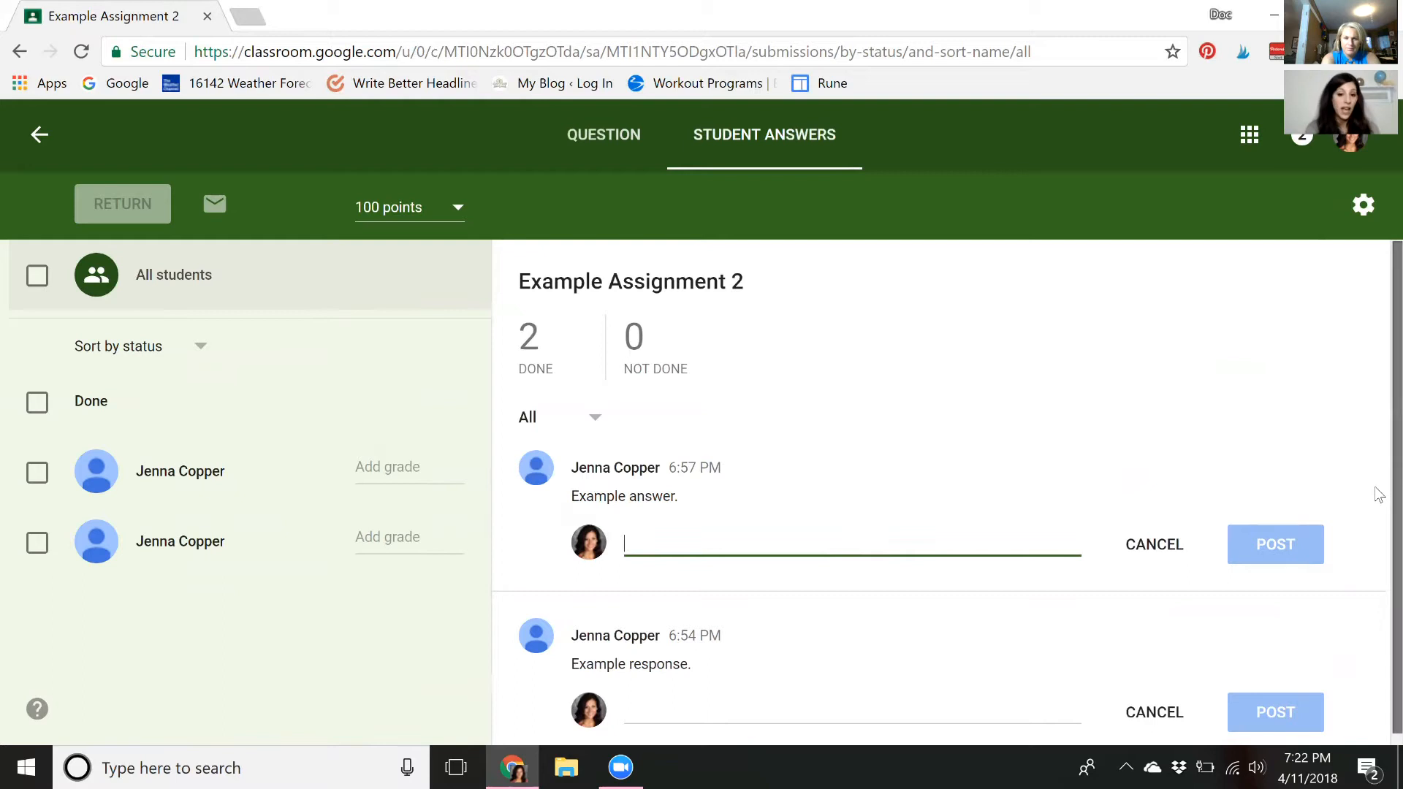
pyautogui.scroll(-1, 1376, 550)
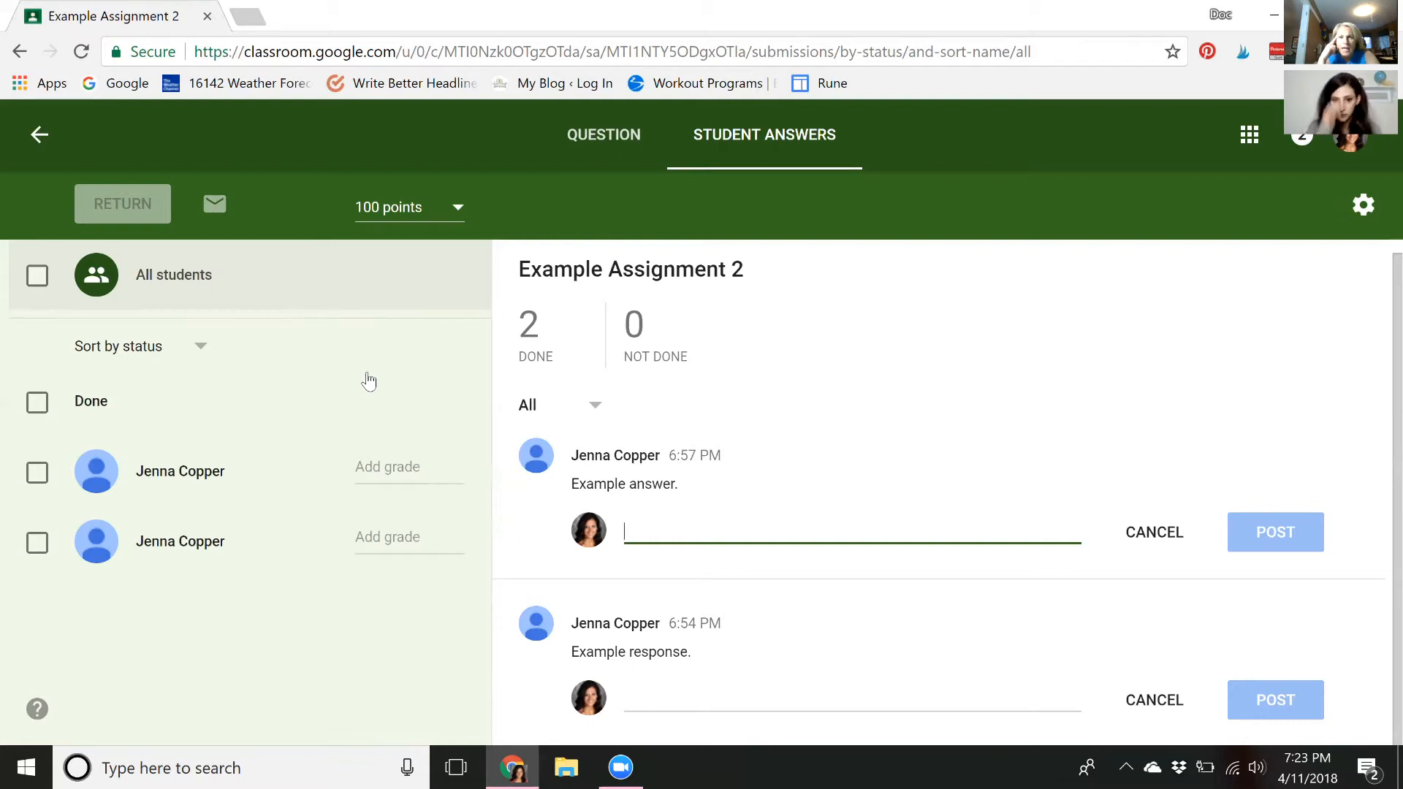
# Start a new question in the class stream, allow students to edit their answers, and close the form without posting it
pyautogui.click(38, 137)
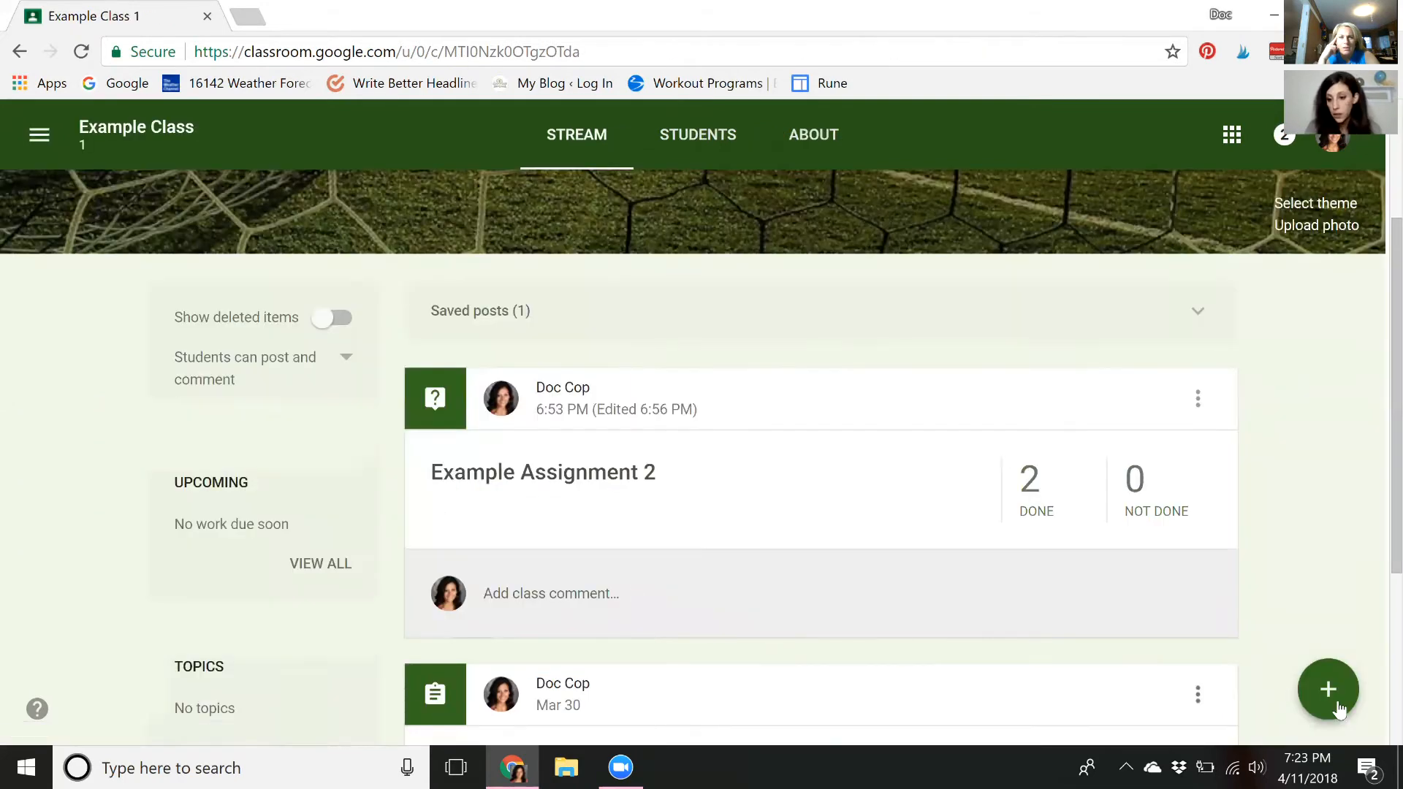
pyautogui.click(1337, 707)
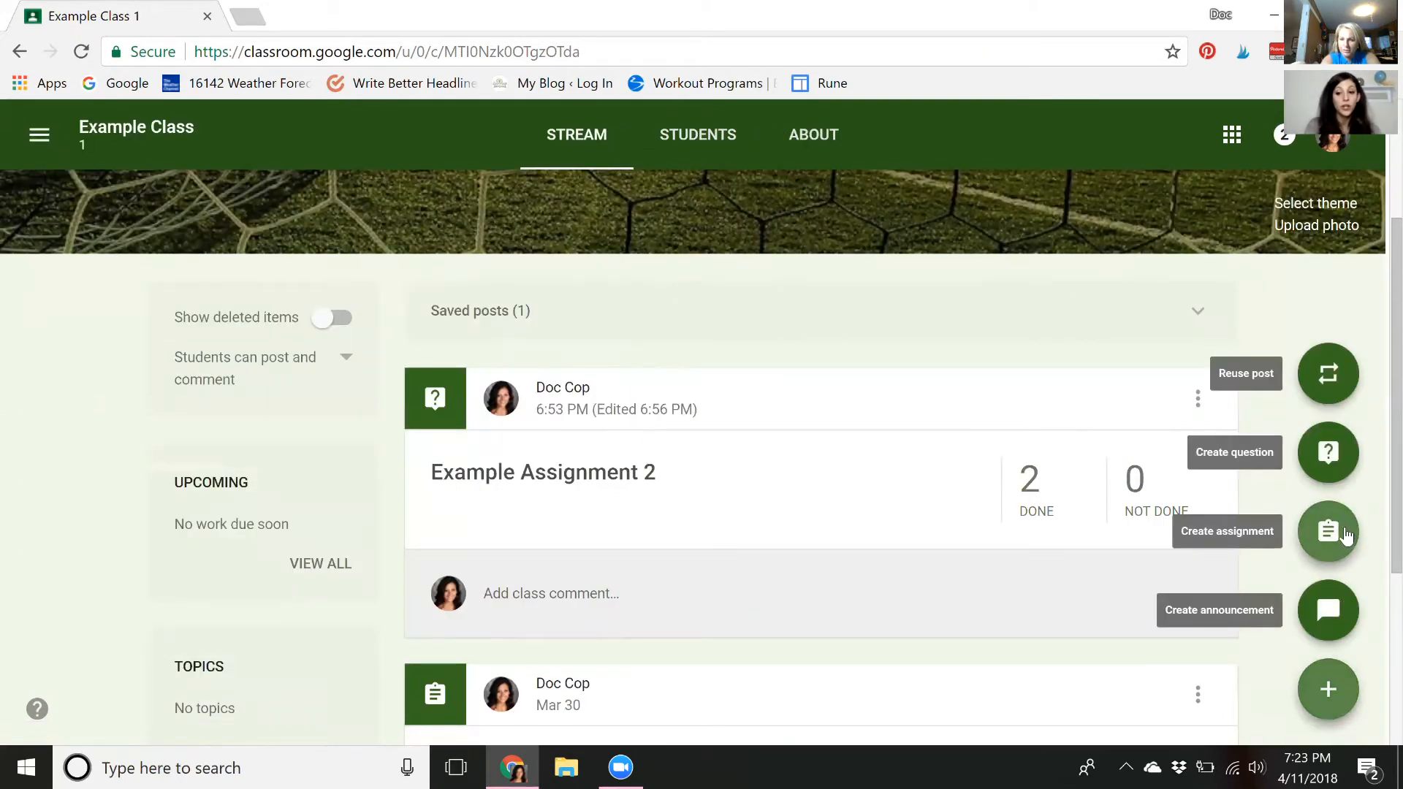
pyautogui.scroll(-1, 1344, 511)
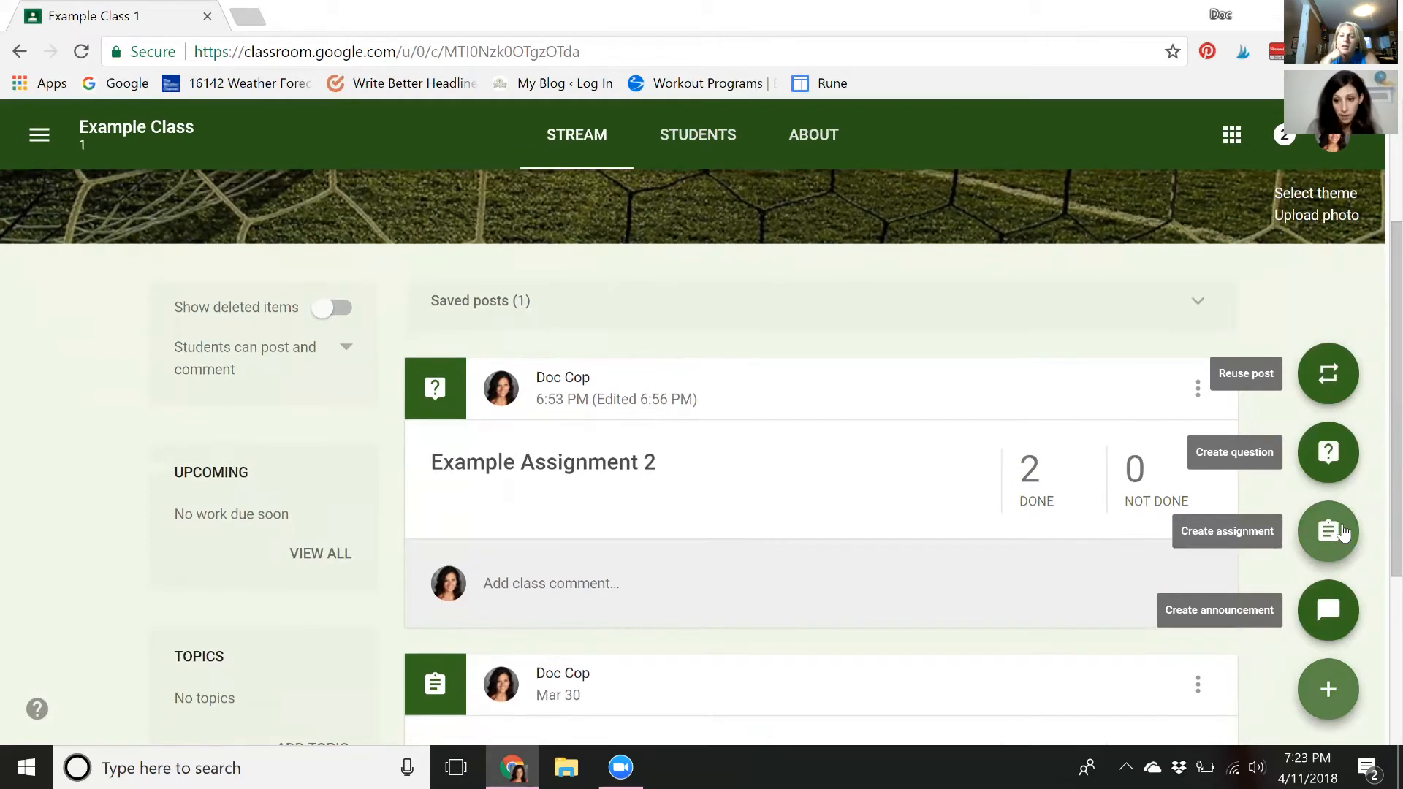
pyautogui.click(1331, 452)
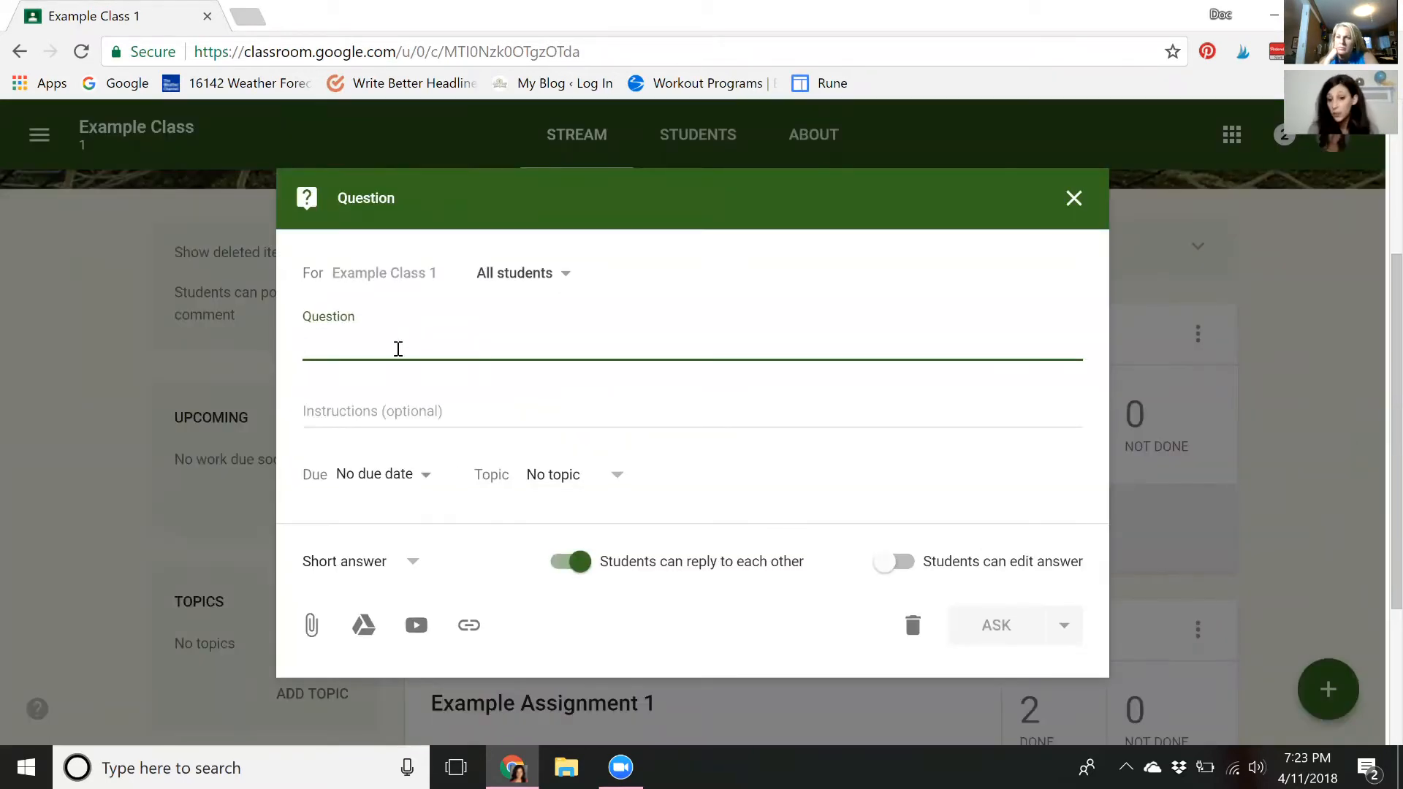
pyautogui.click(365, 412)
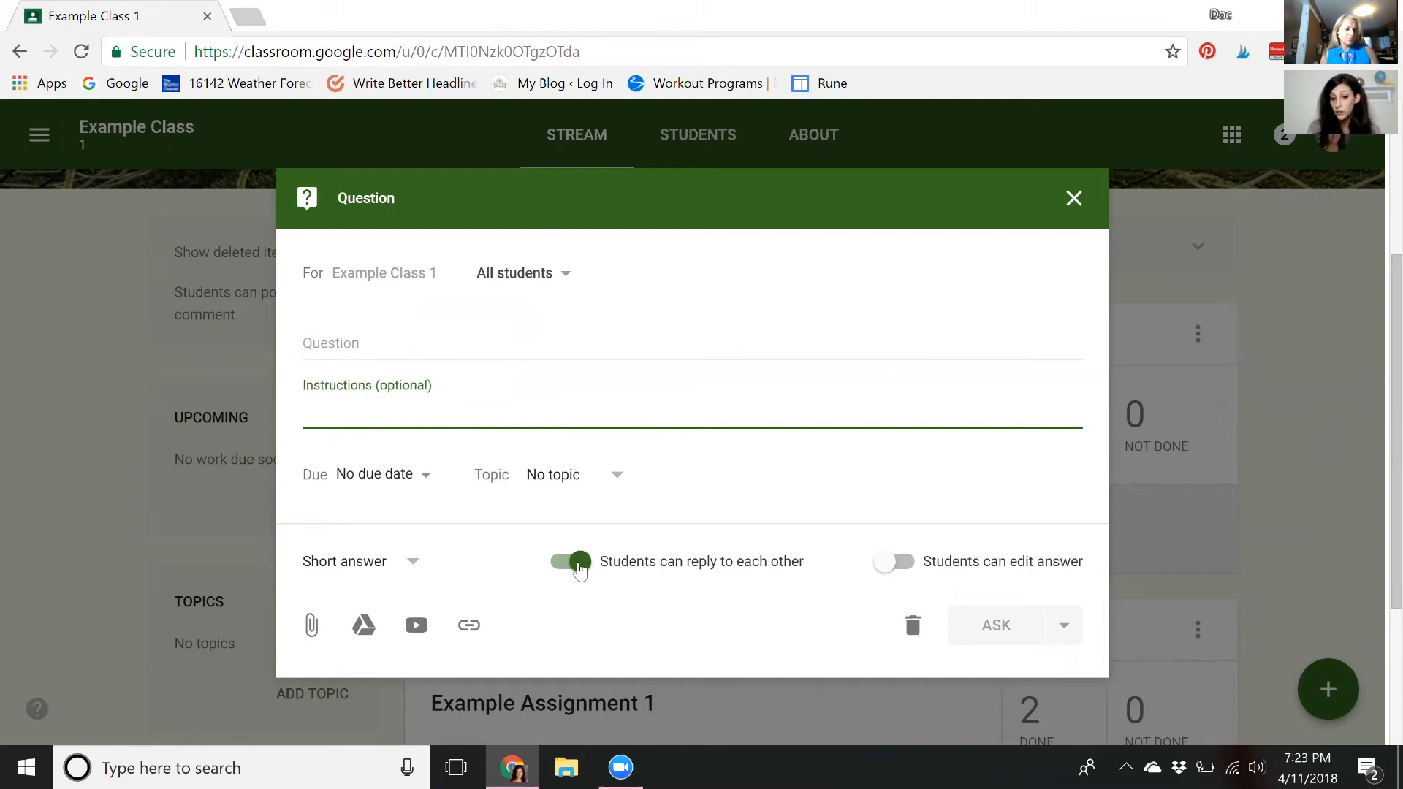
pyautogui.click(580, 563)
pyautogui.click(579, 563)
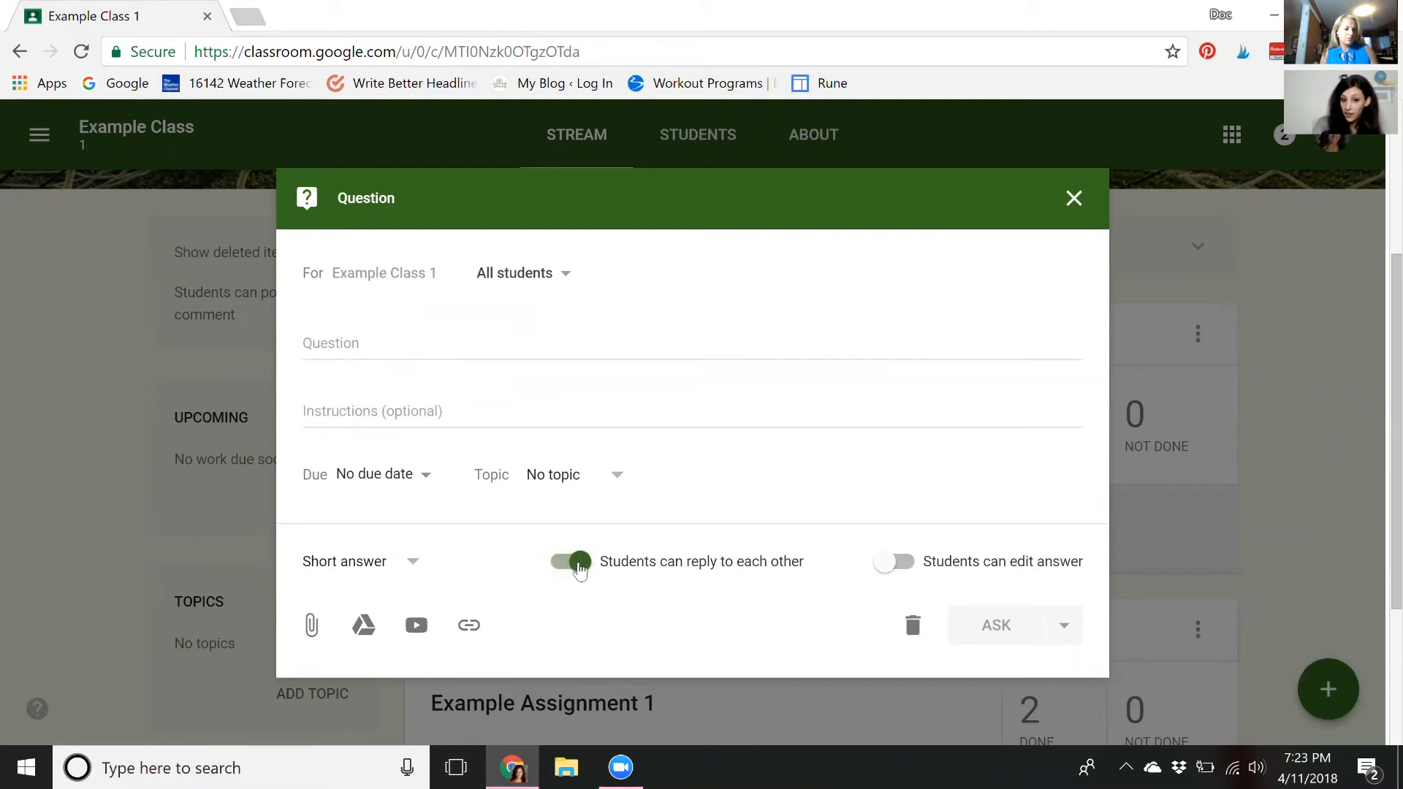
pyautogui.click(893, 576)
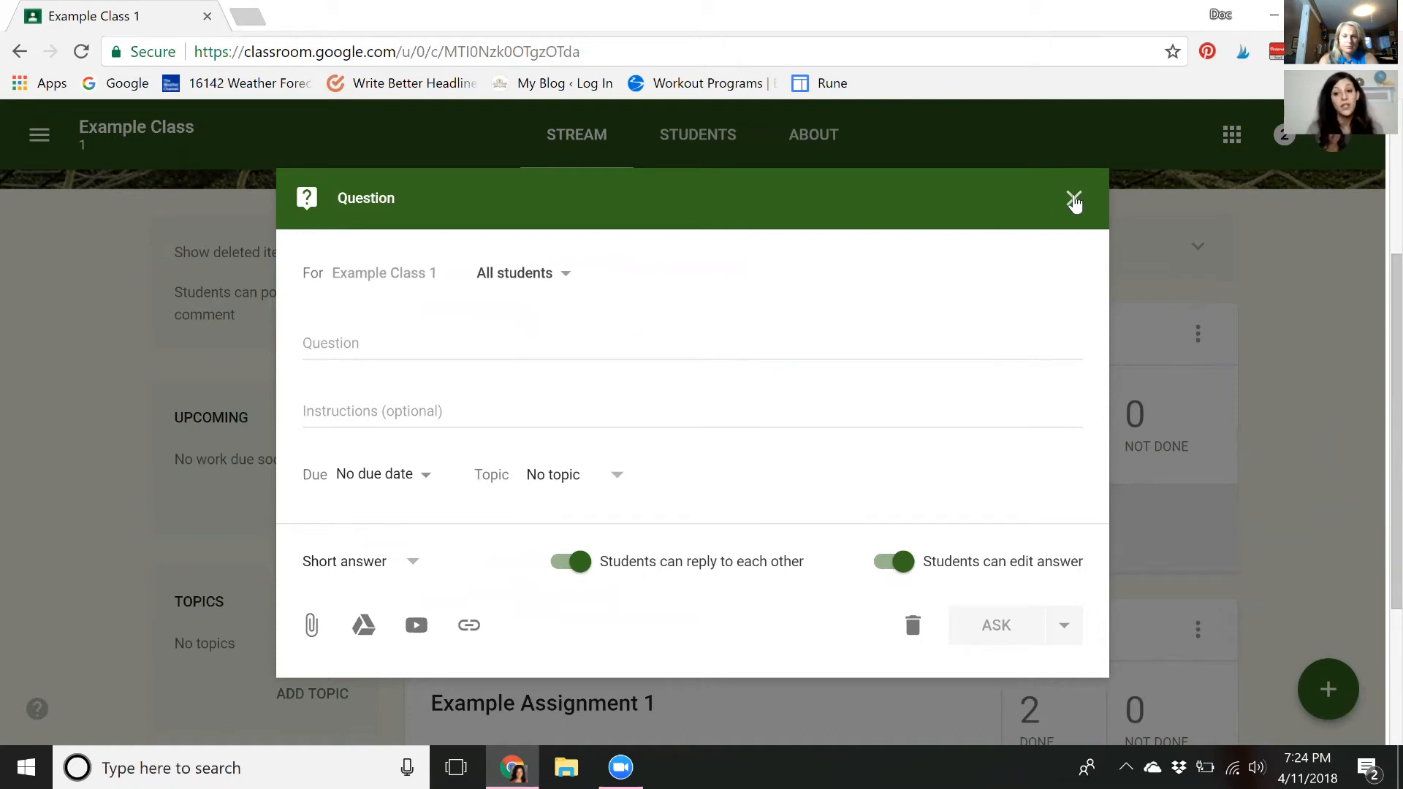
pyautogui.click(1075, 202)
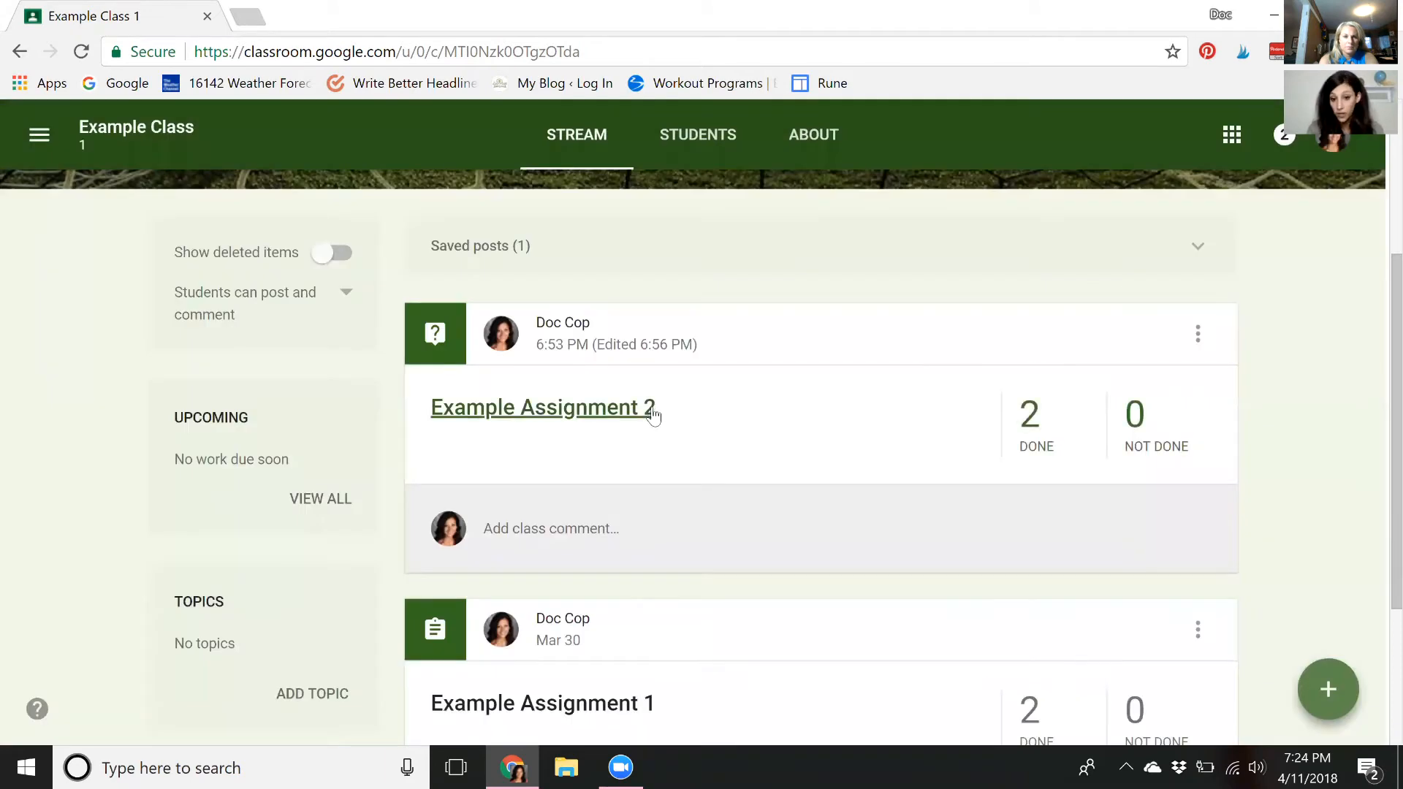
# Reopen Example Assignment 2 and post the reply "Responding here." to the "Example answer." submission
pyautogui.click(637, 413)
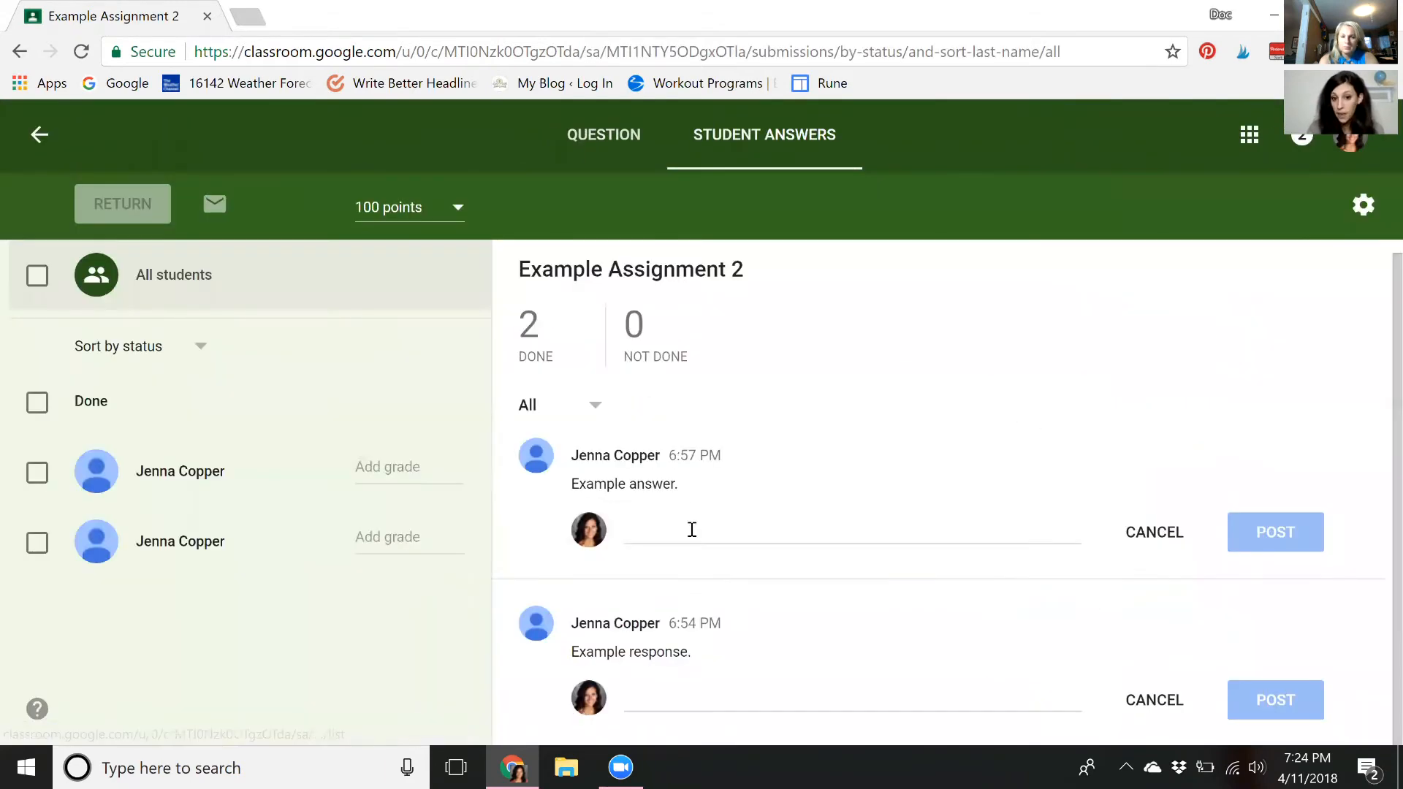
pyautogui.click(692, 530)
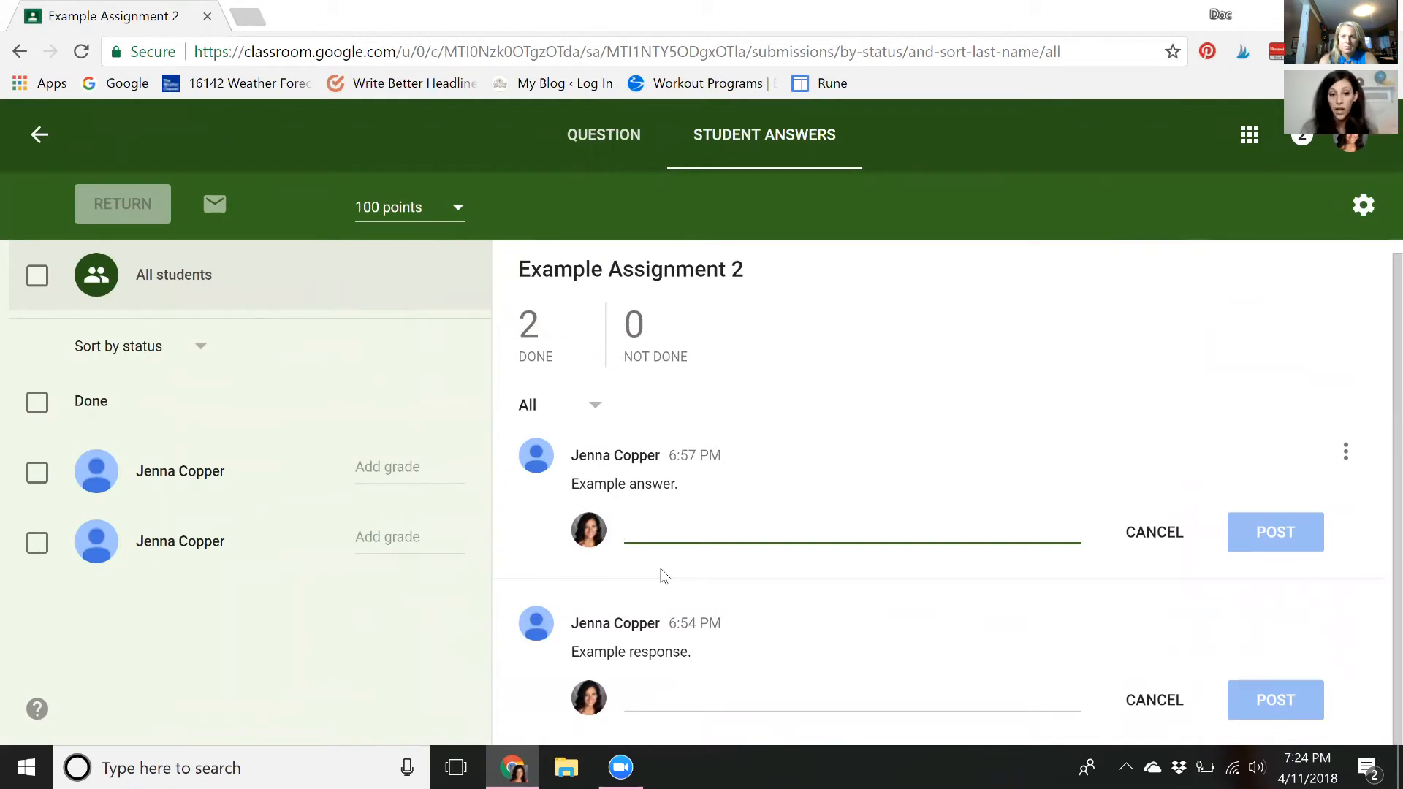
pyautogui.write('Respondin her')
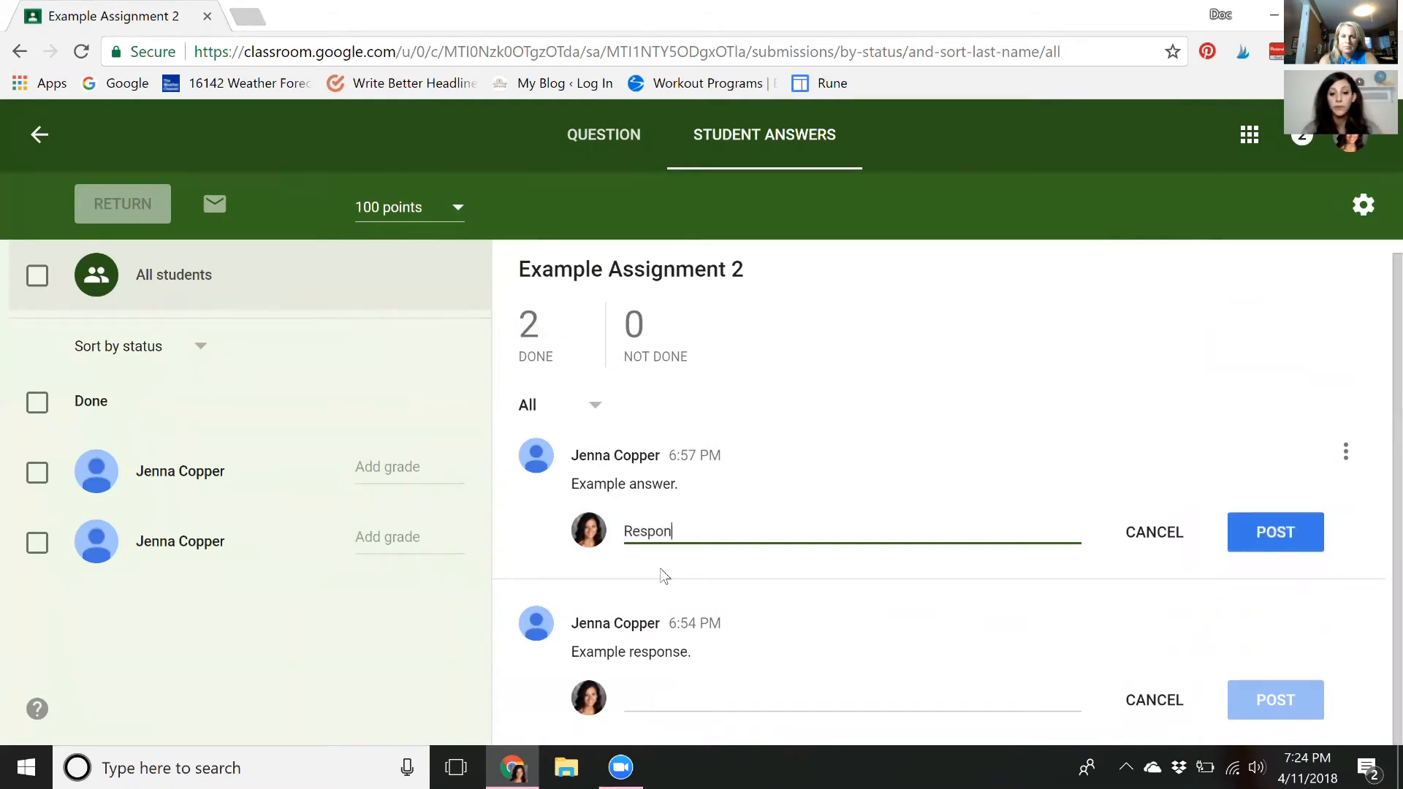
pyautogui.press('BackSpace')
pyautogui.press('BackSpace')
pyautogui.press('BackSpace')
pyautogui.press('BackSpace')
pyautogui.write('g here.')
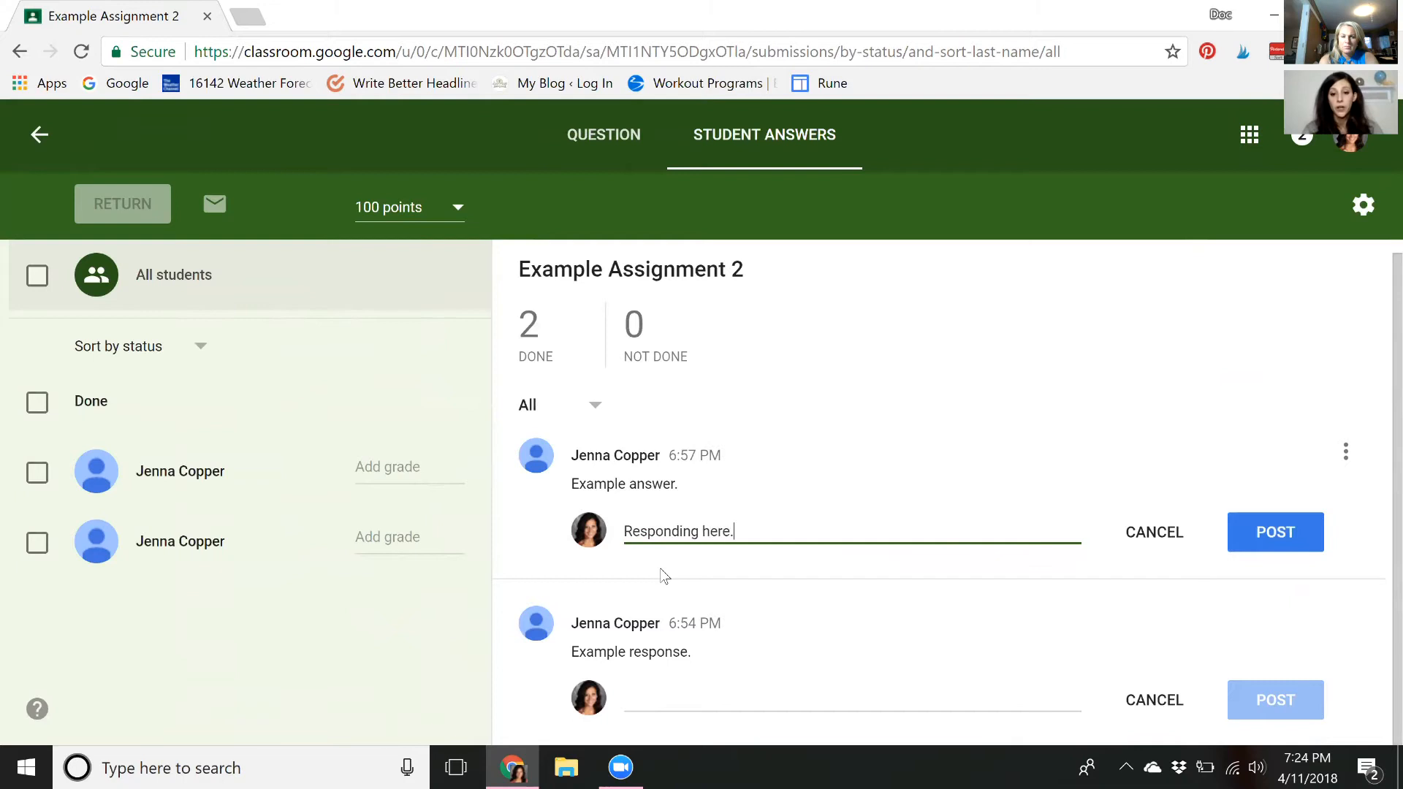
pyautogui.click(1277, 536)
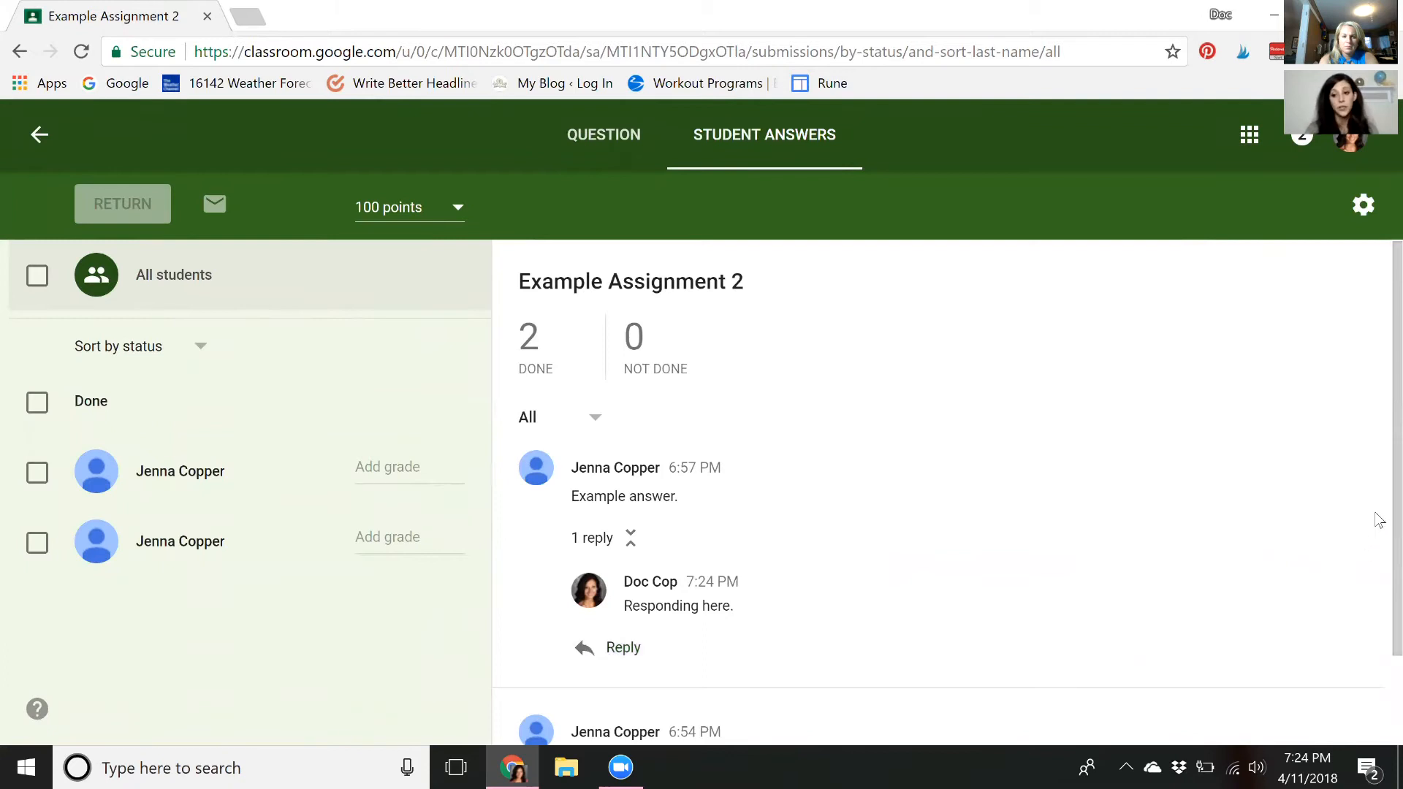
pyautogui.scroll(-2, 1380, 624)
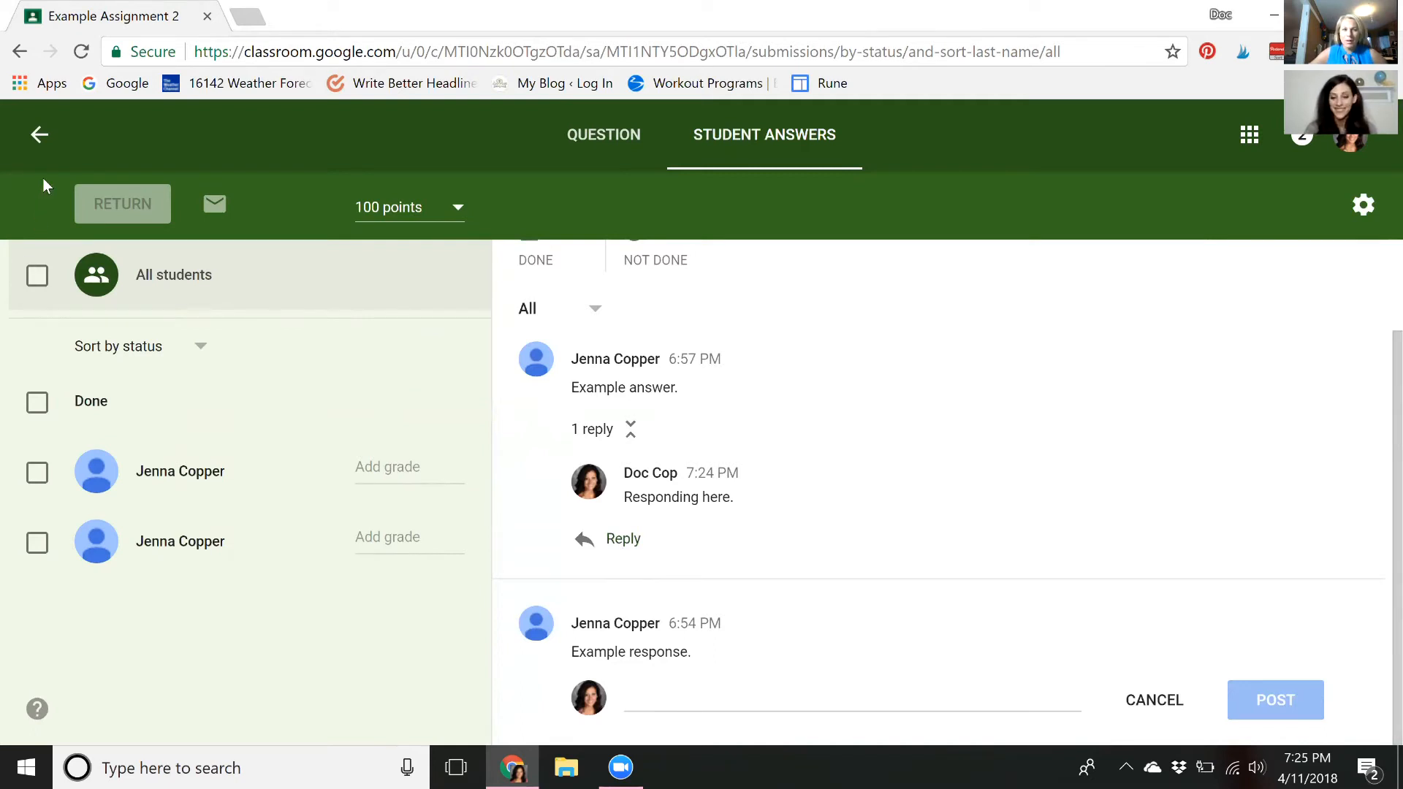
# Open the class's Drive folder from its About page and go into the Example Assignment 1 folder, dismissing the follow-up tip
pyautogui.click(38, 139)
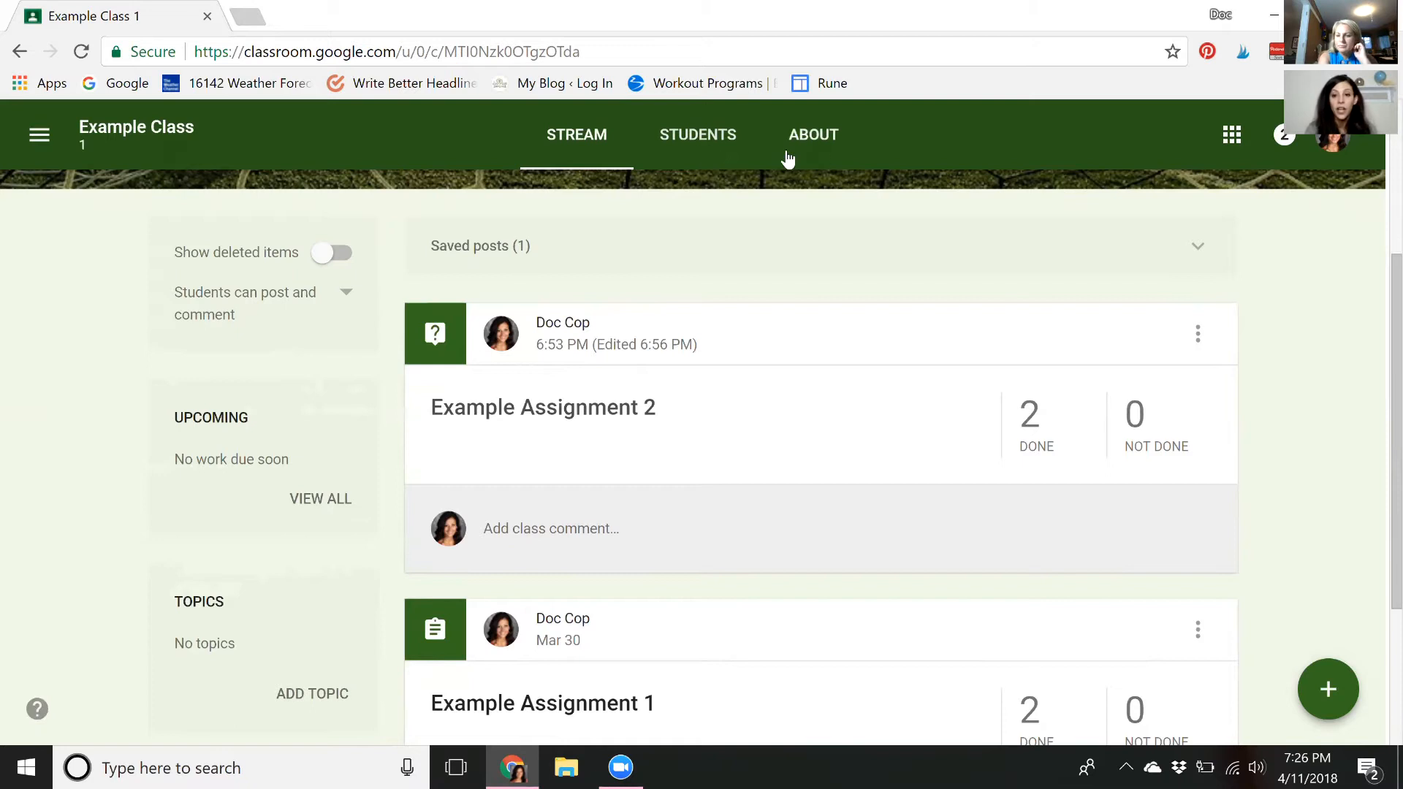
pyautogui.click(820, 155)
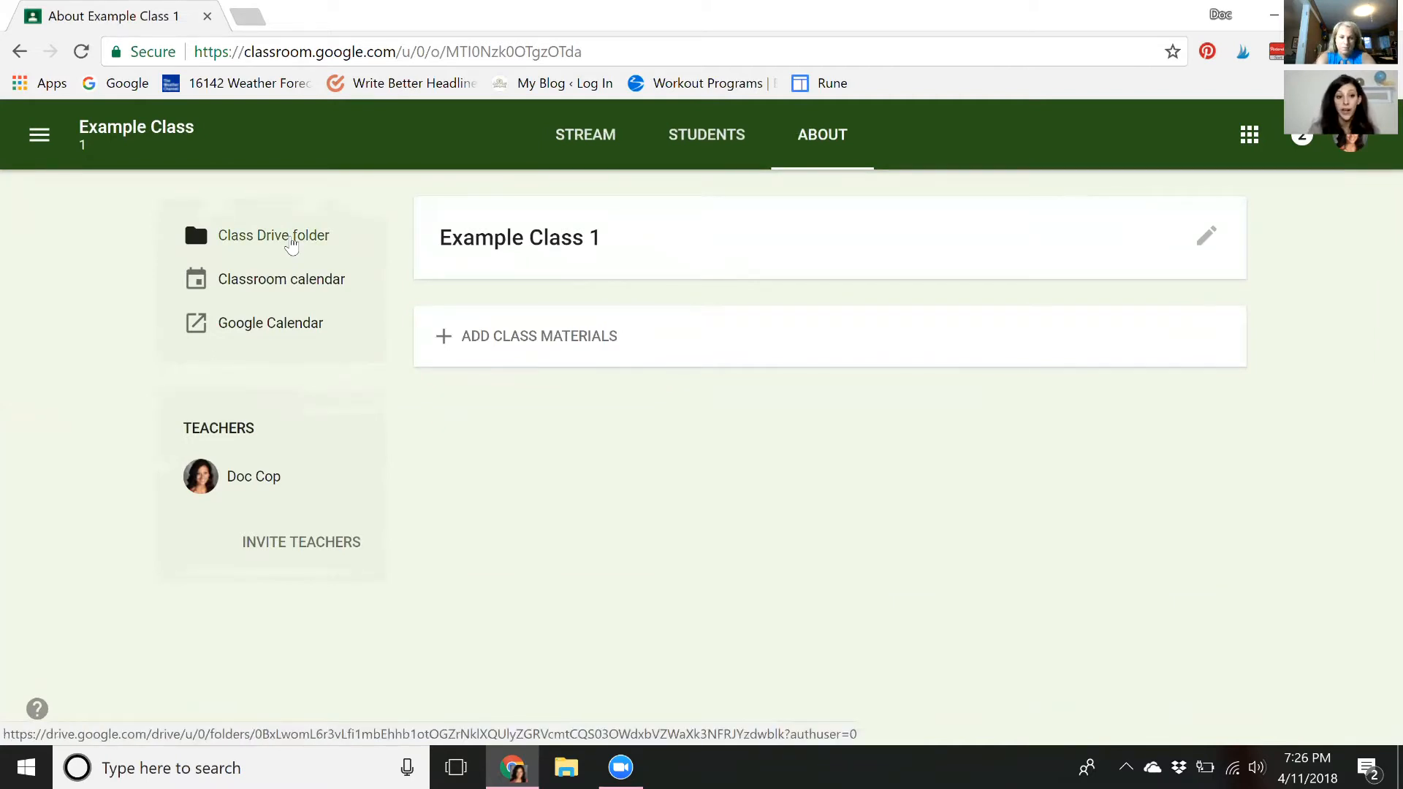
pyautogui.click(291, 243)
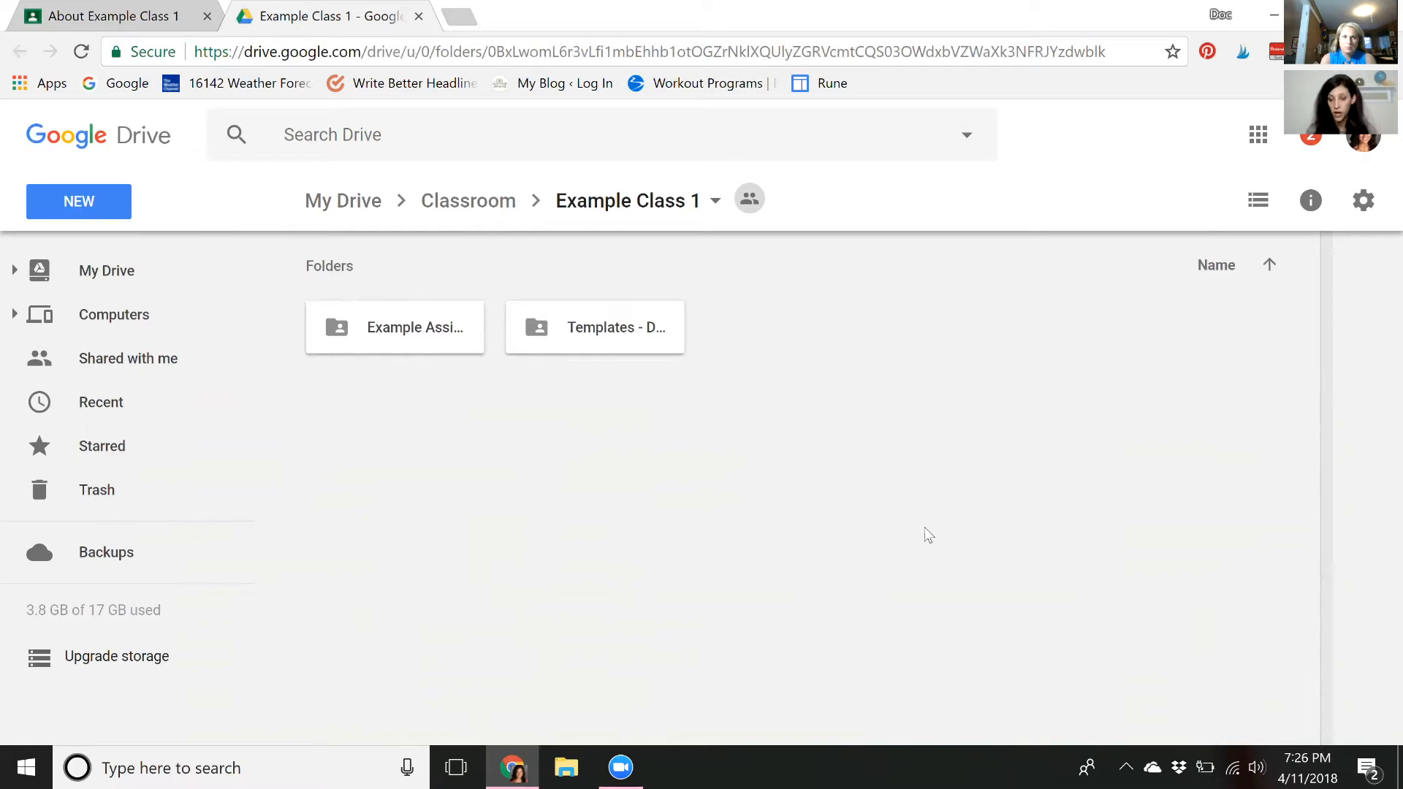
pyautogui.doubleClick(340, 346)
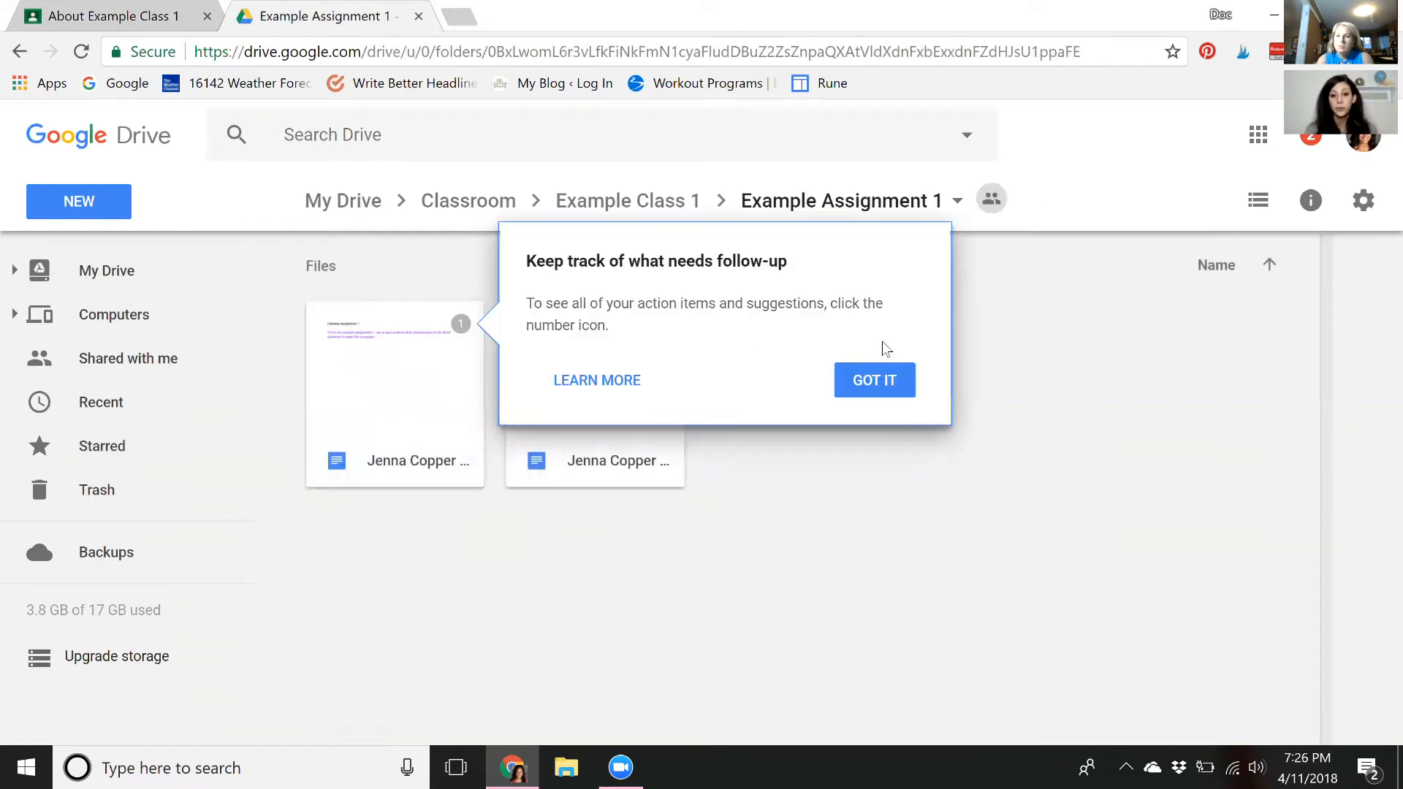
pyautogui.click(870, 391)
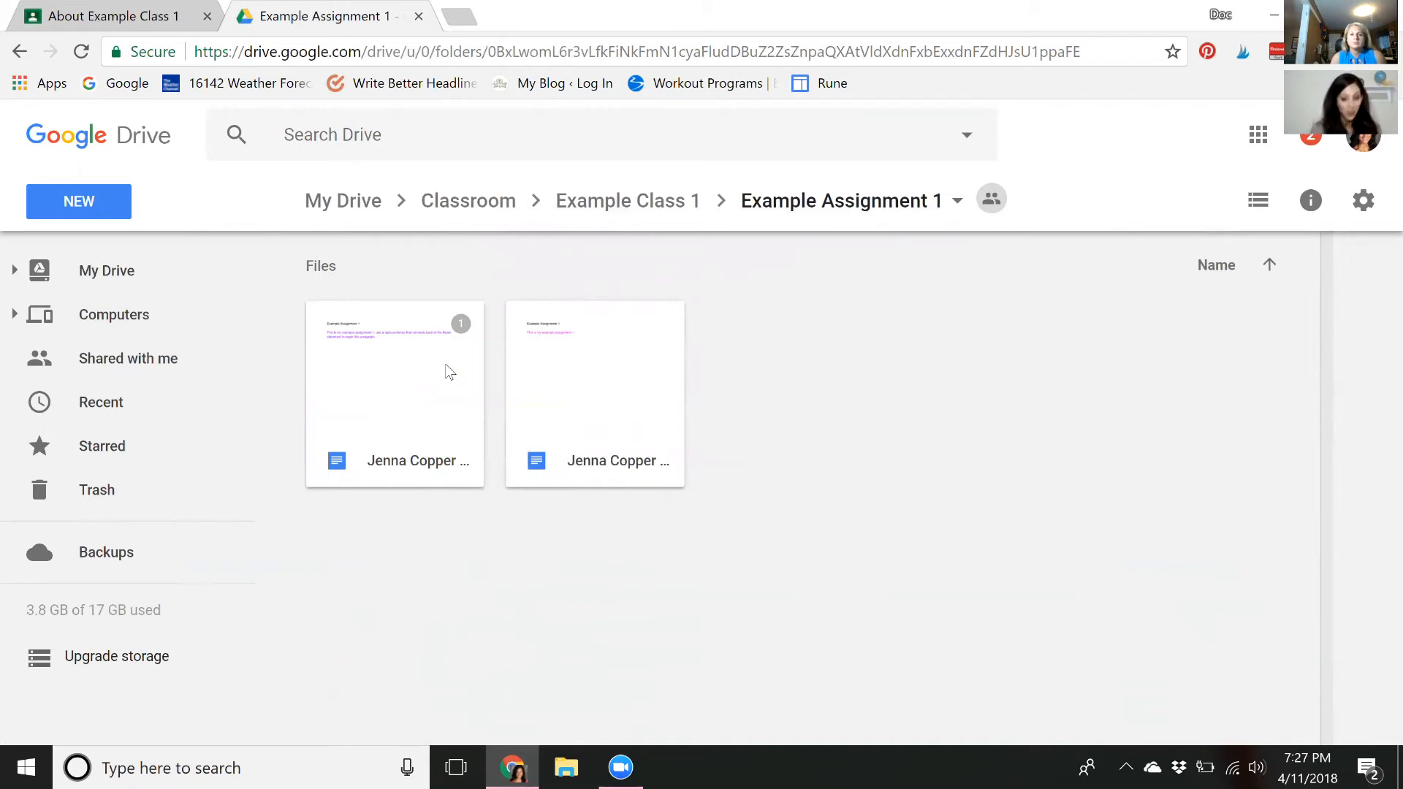
# Preview the two student documents for Example Assignment 1 and compare their text and feedback
pyautogui.rightClick(449, 372)
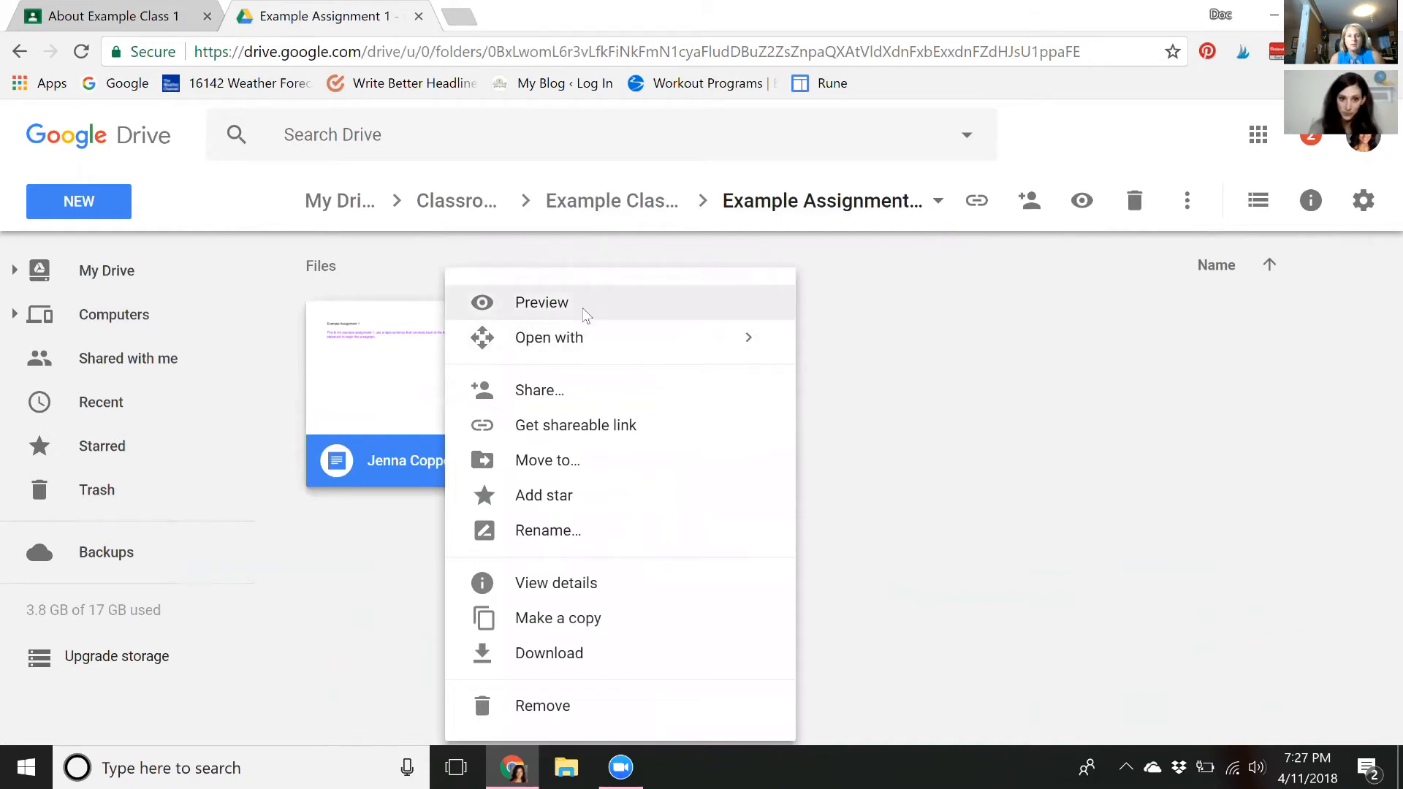
pyautogui.click(542, 303)
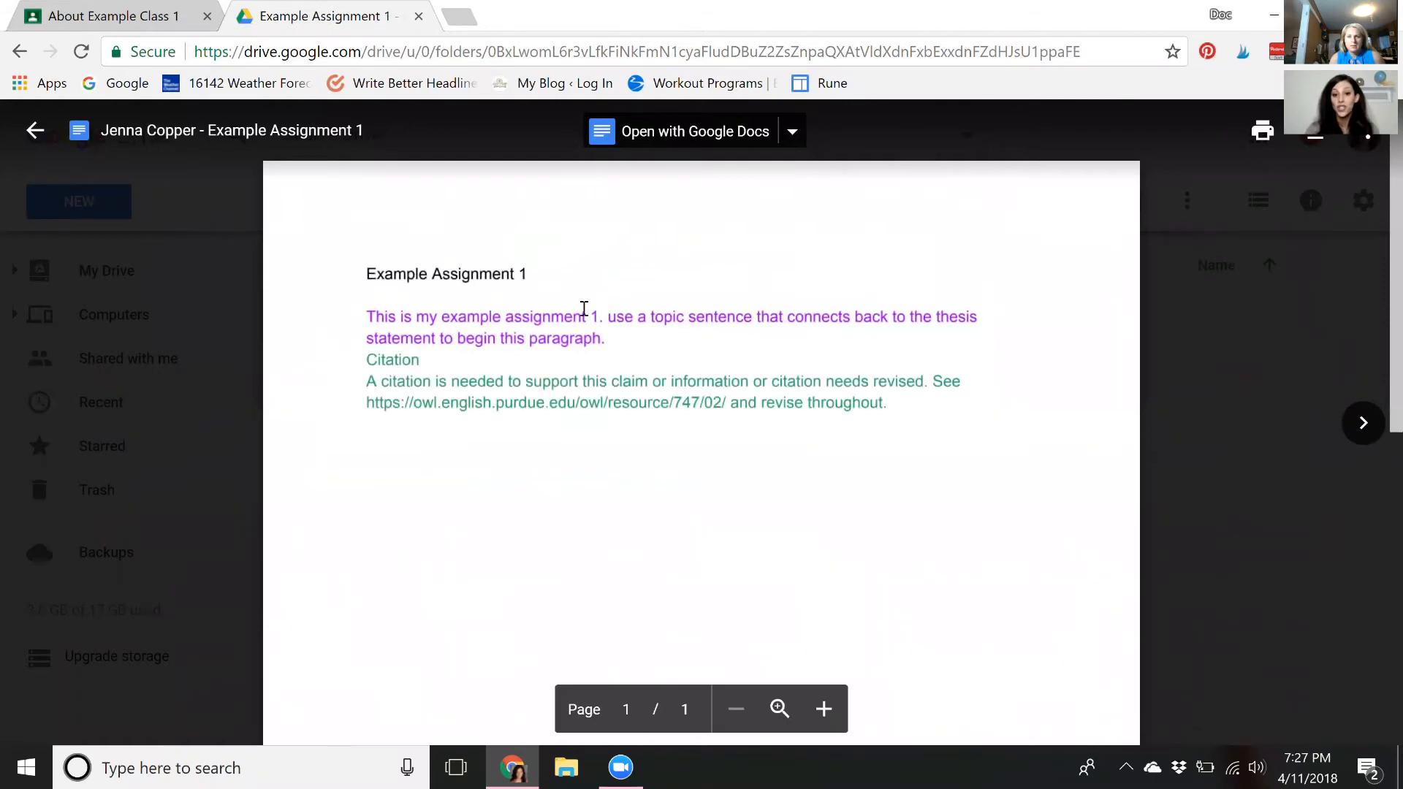
pyautogui.click(1363, 425)
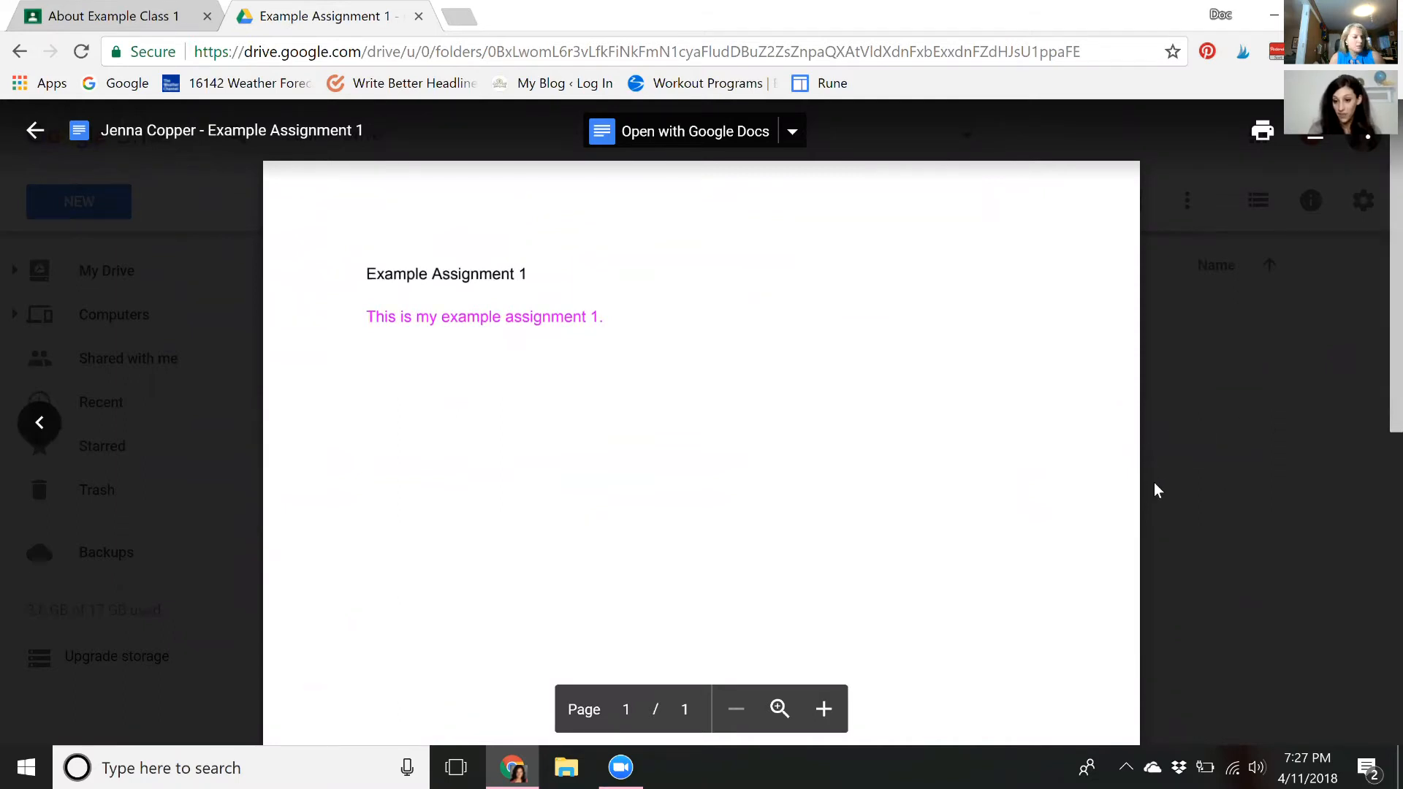
pyautogui.click(35, 425)
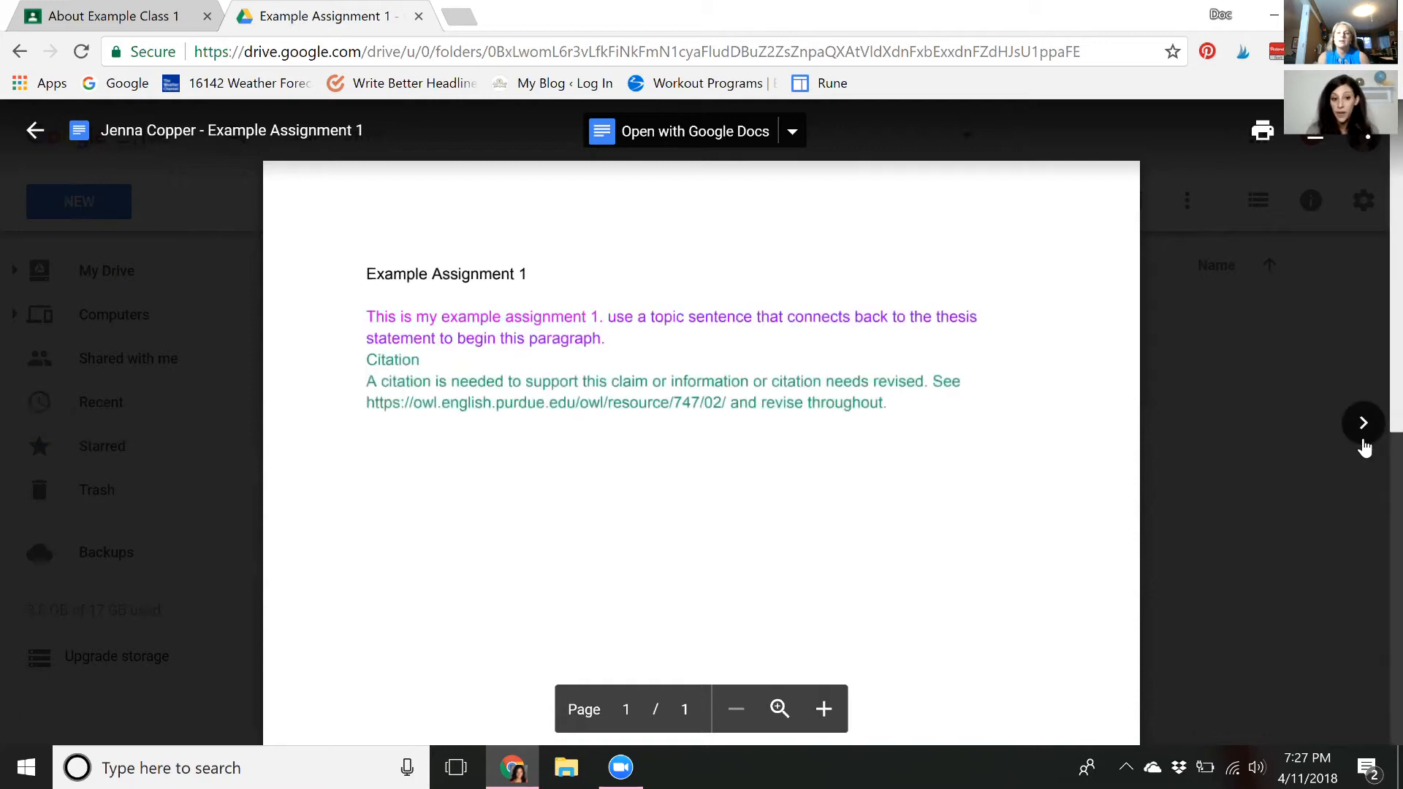
pyautogui.click(1365, 425)
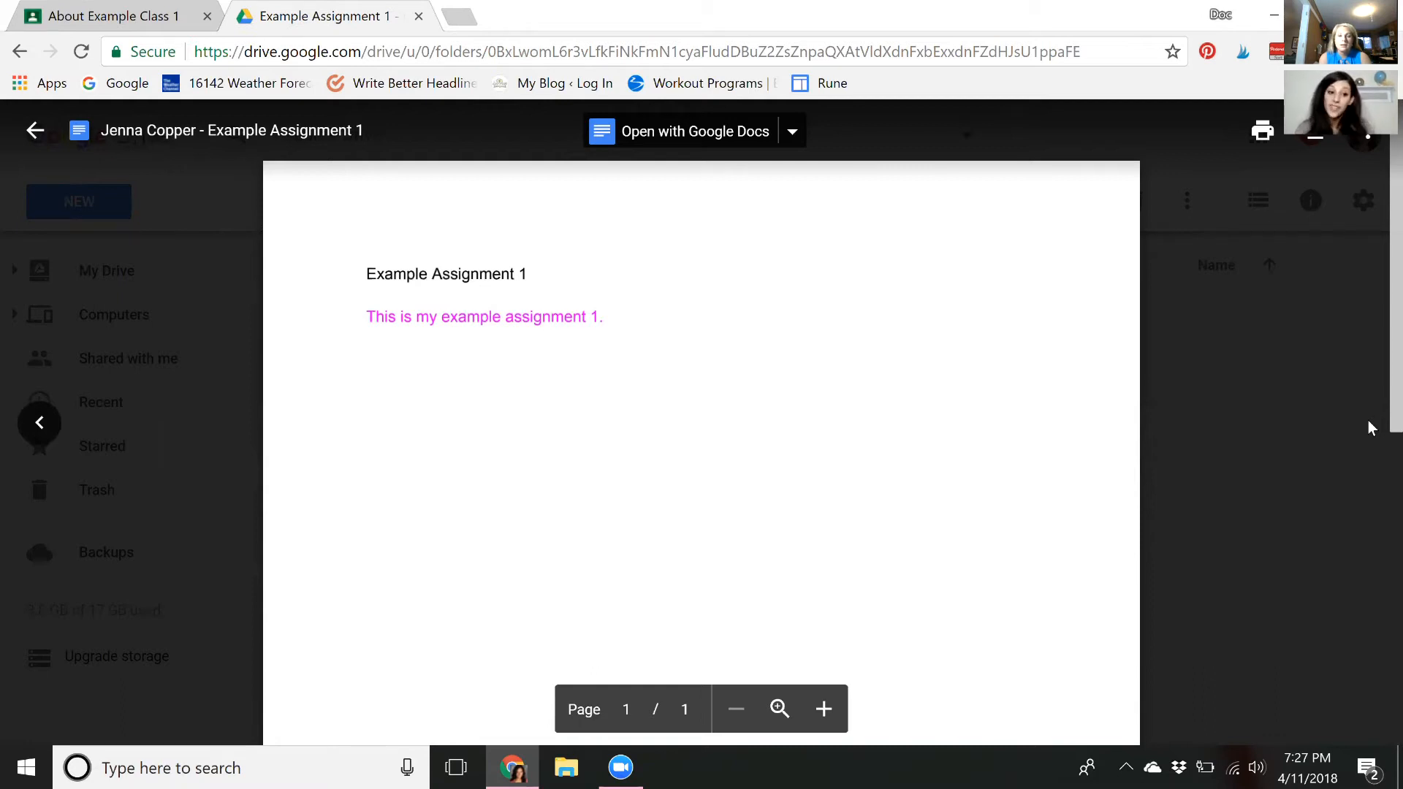
pyautogui.click(45, 430)
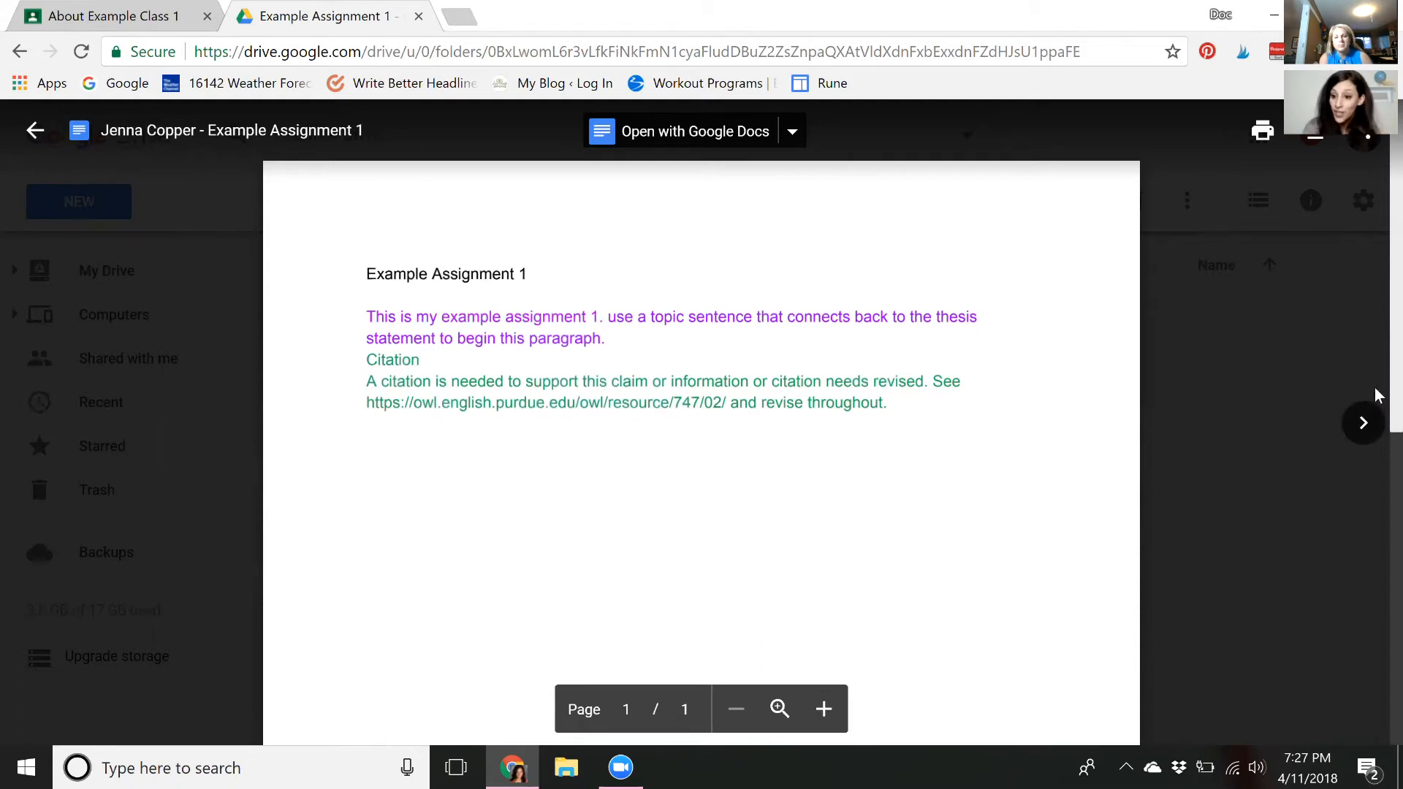
pyautogui.scroll(-2, 1377, 438)
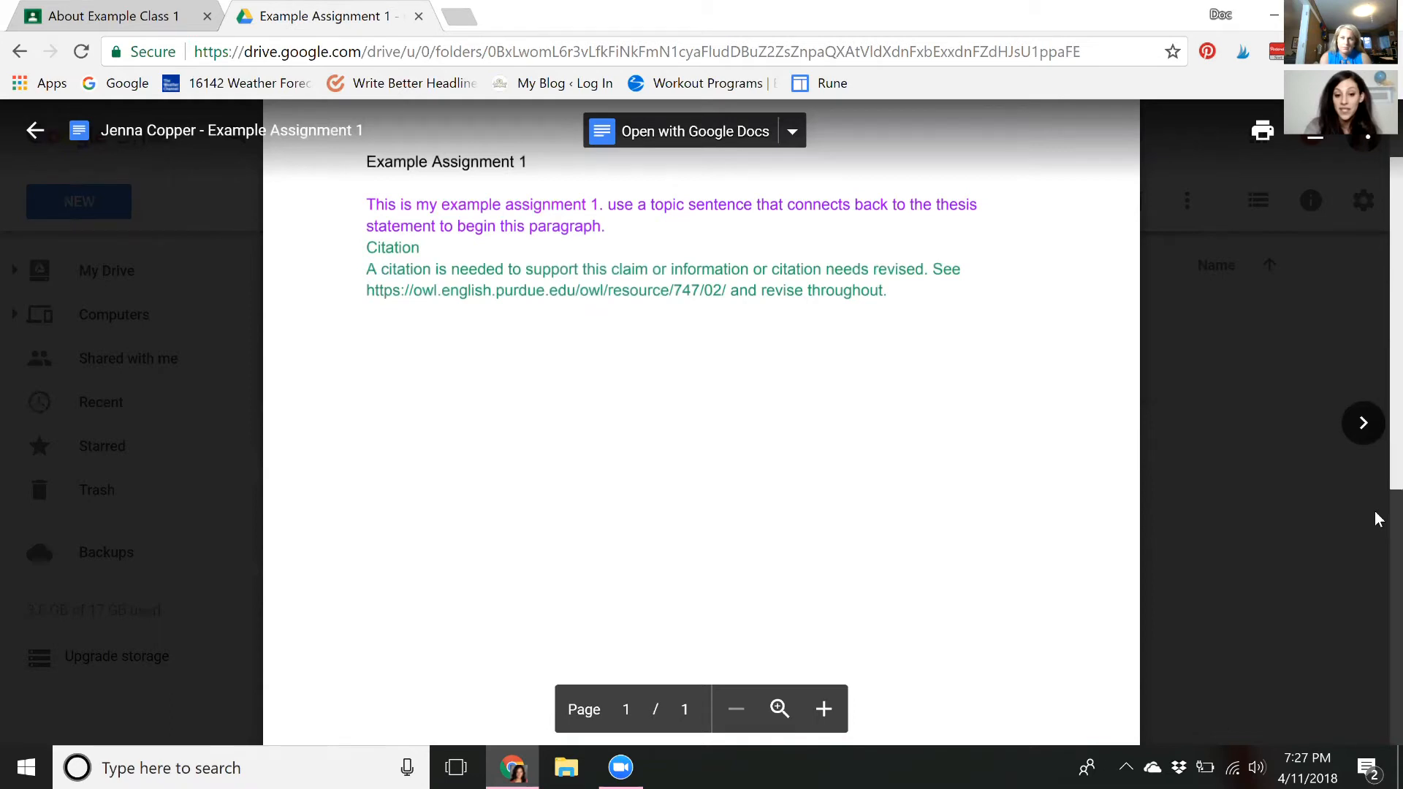
pyautogui.scroll(-2, 1377, 519)
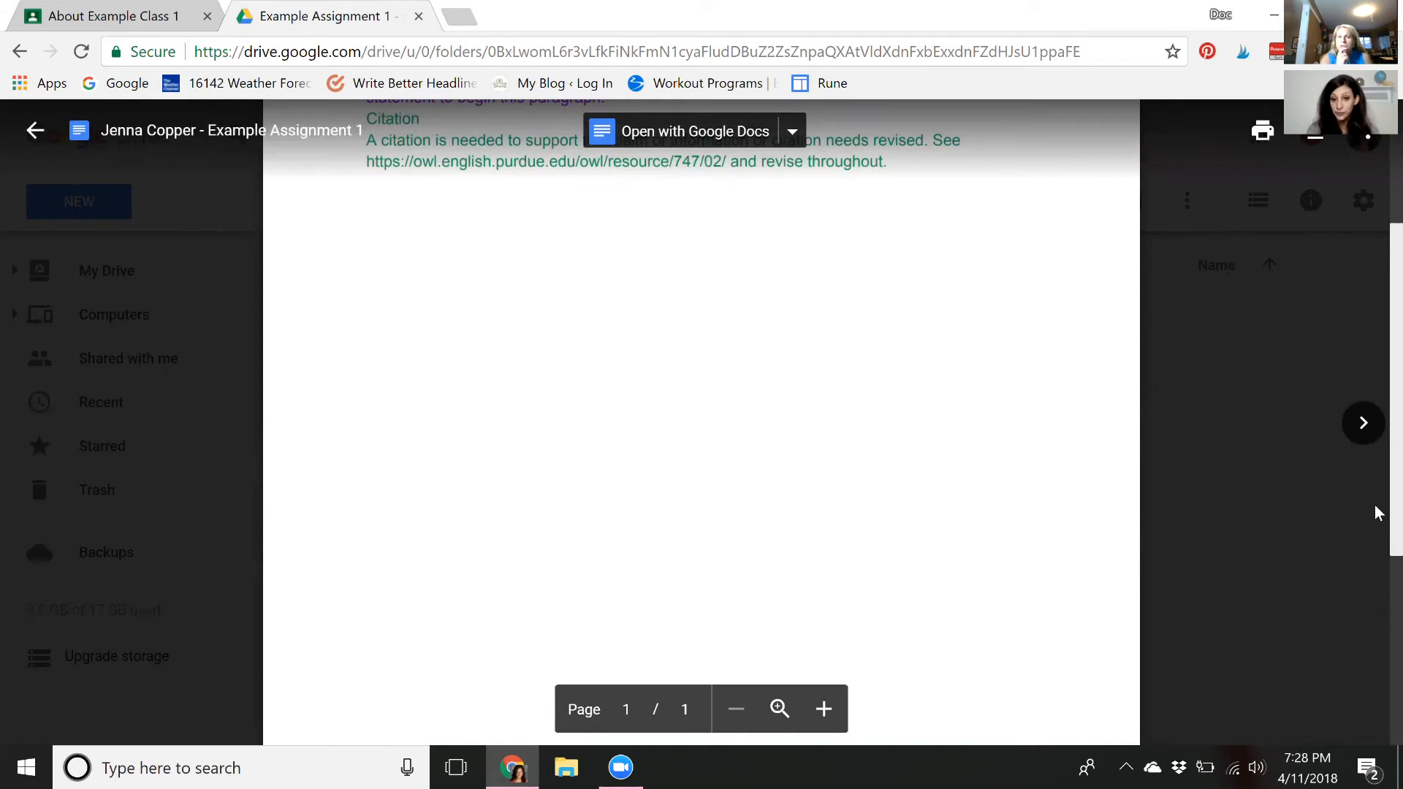
# Review the feedback in the first student document, view the second one, and return to the Example Assignment 1 folder
pyautogui.scroll(-2, 1378, 510)
pyautogui.scroll(5, 1377, 473)
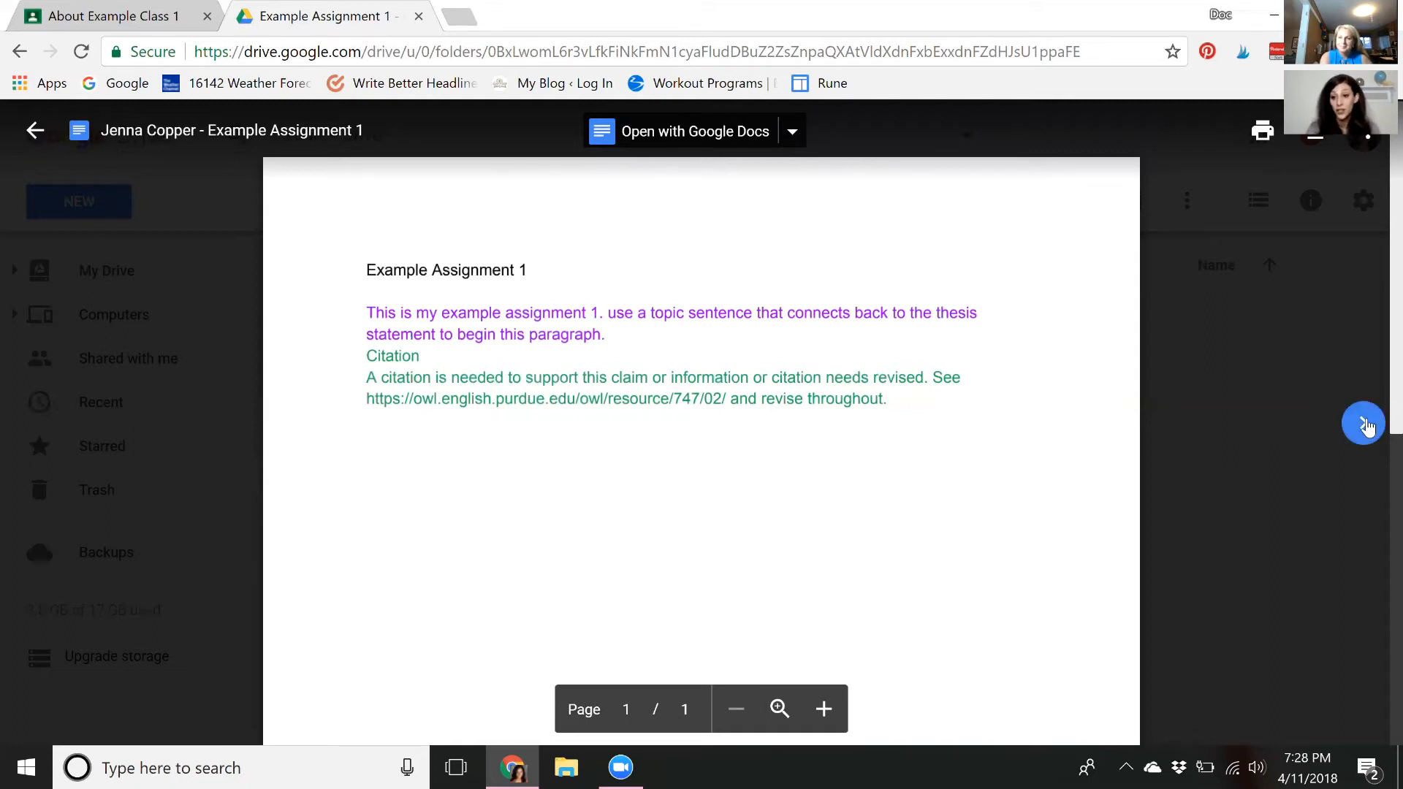
pyautogui.click(1364, 423)
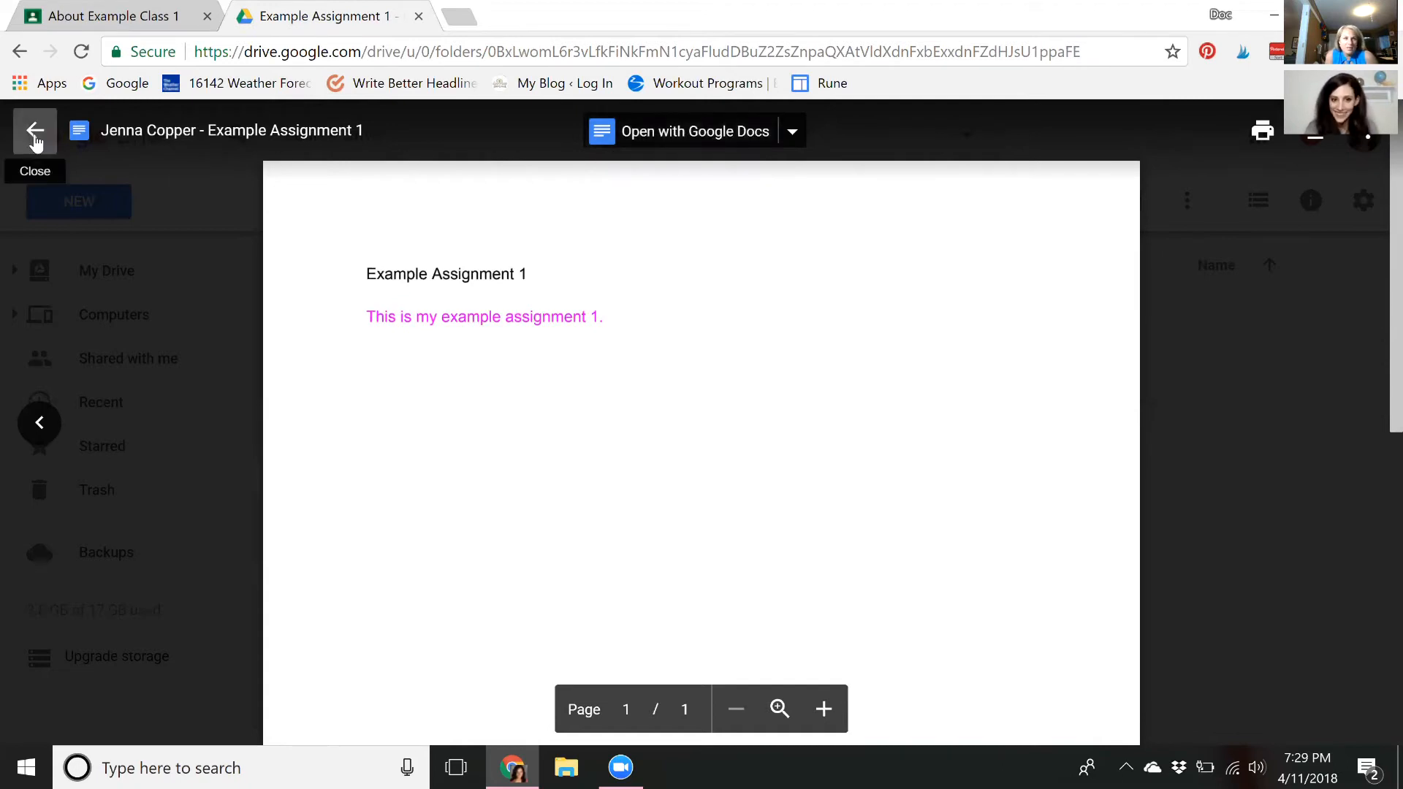
pyautogui.click(35, 142)
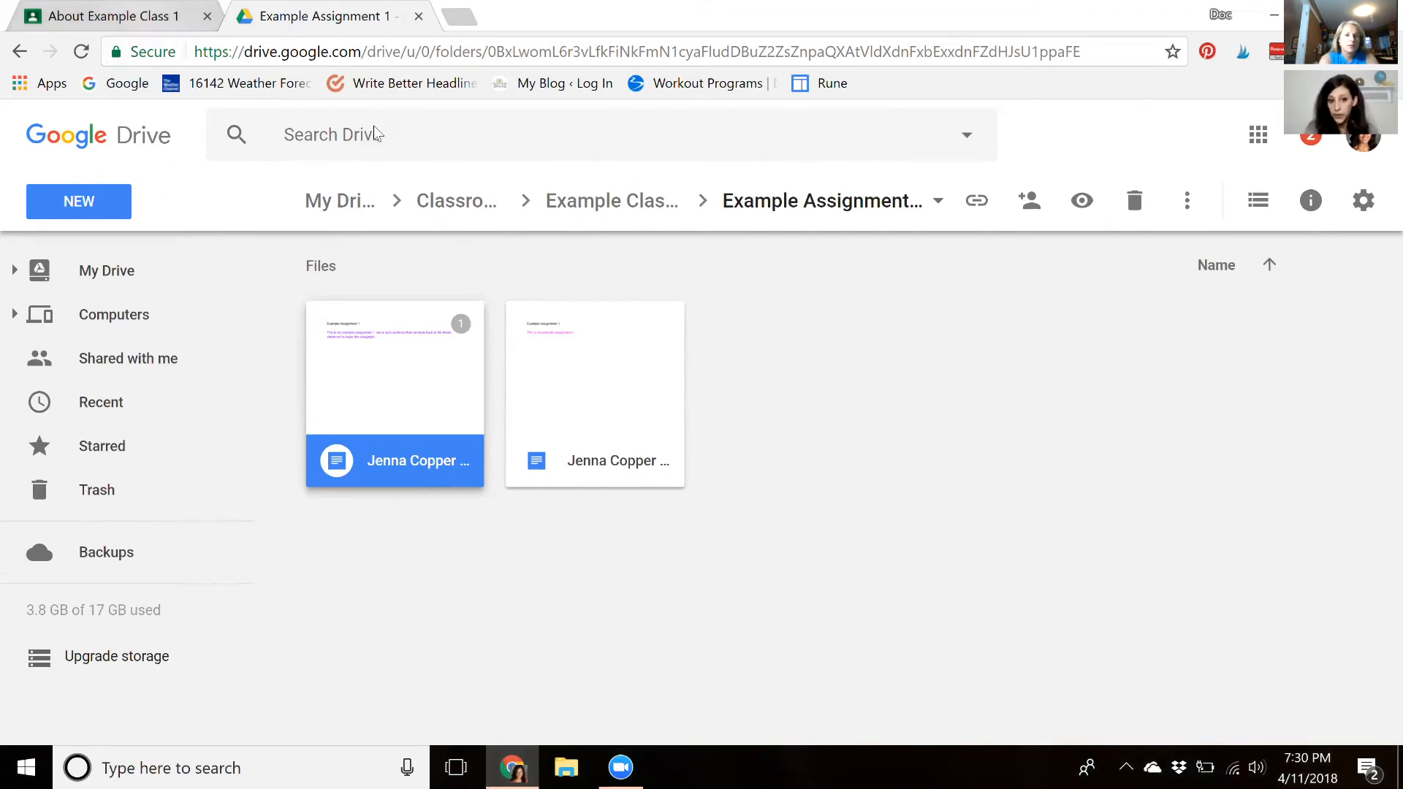
# Return to the class stream in Google Classroom and open the first completed student document for Example Assignment 1
pyautogui.hotkey('ctrl', '1')
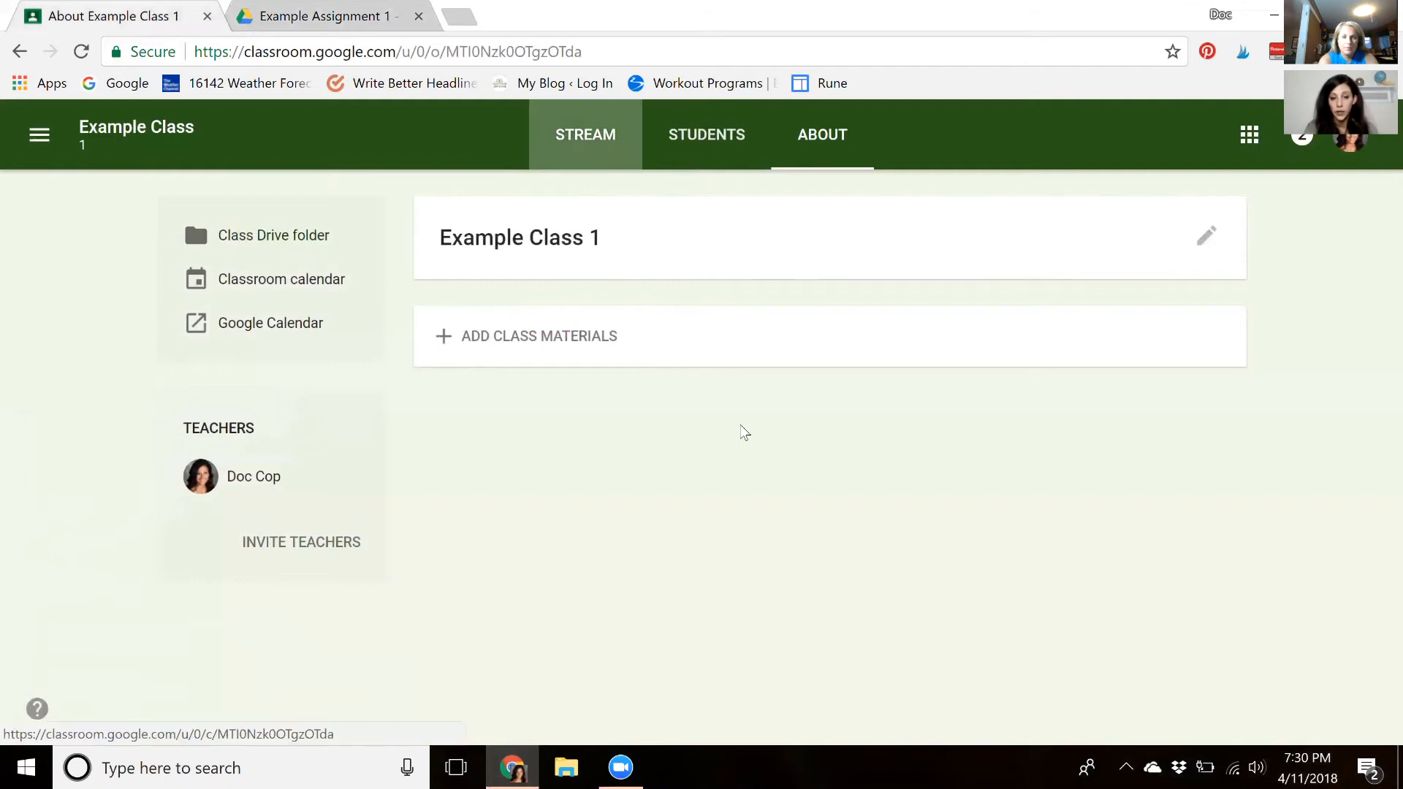
pyautogui.scroll(-2, 1378, 635)
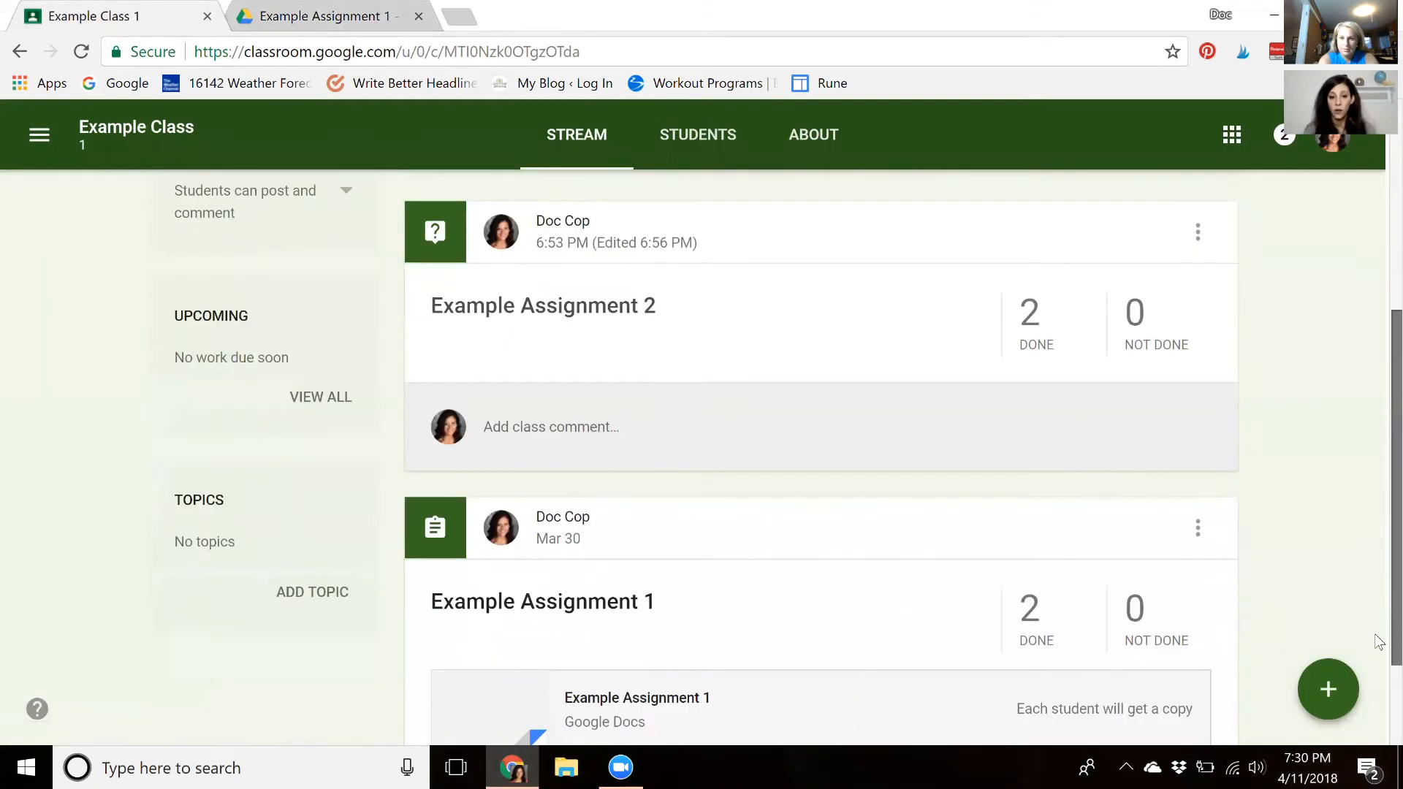
pyautogui.scroll(-2, 1114, 607)
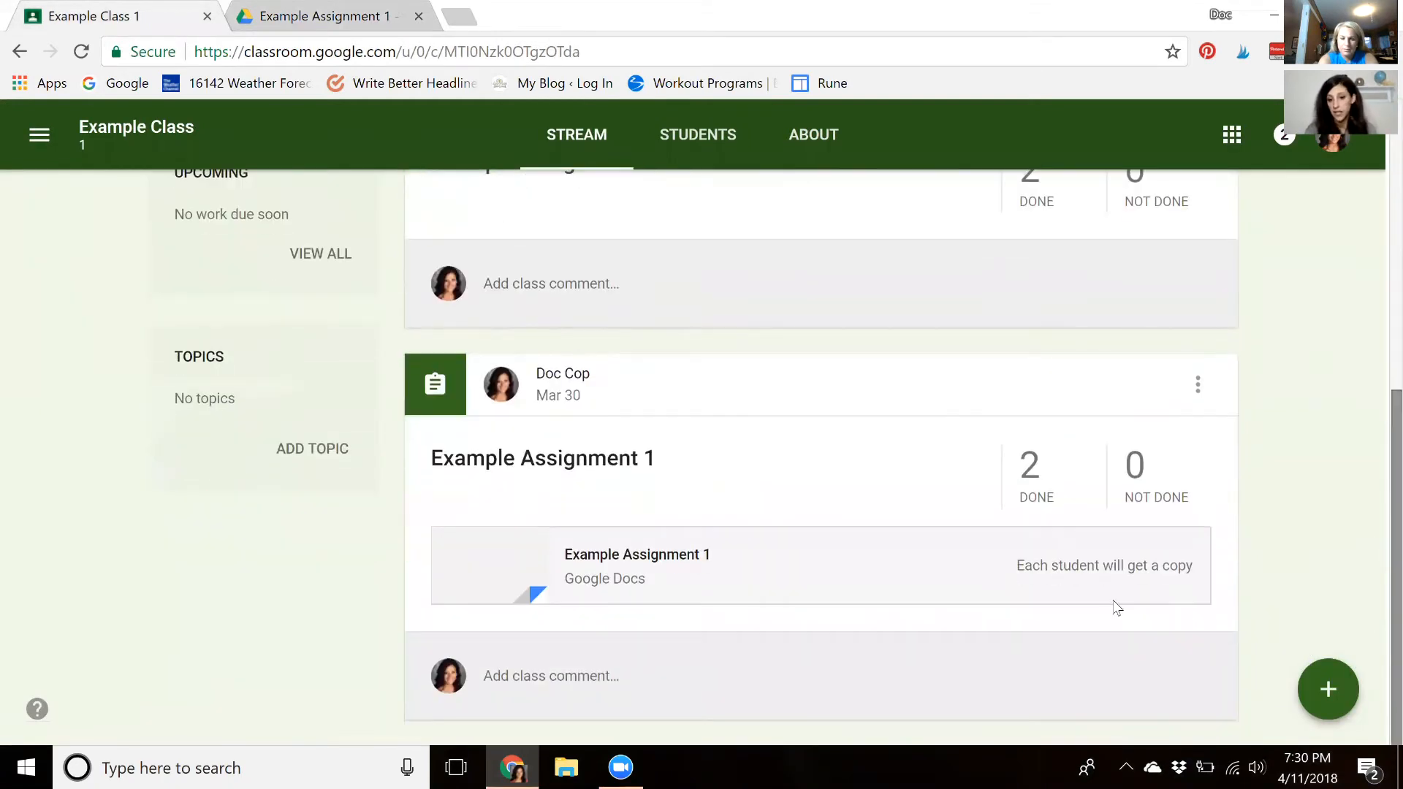
pyautogui.click(1029, 467)
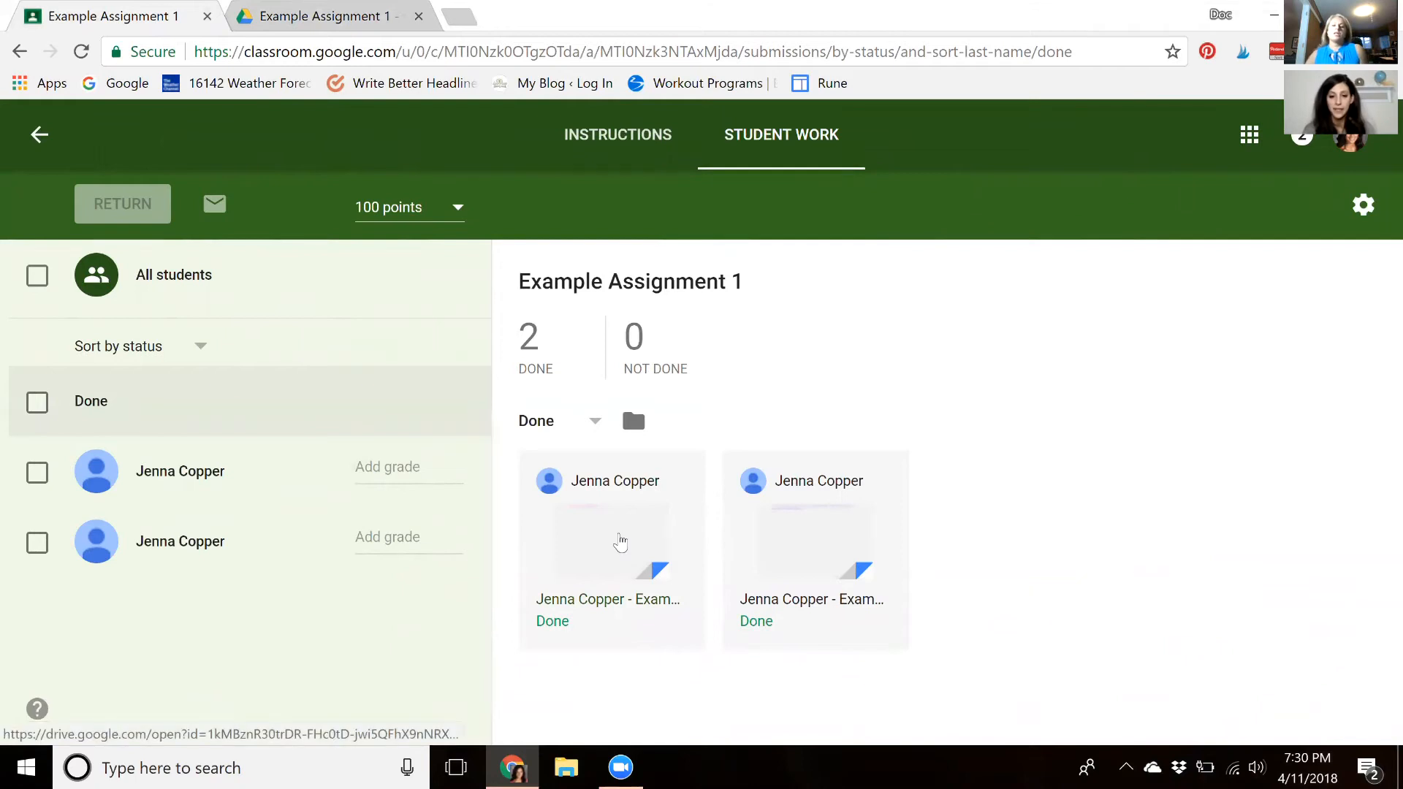
pyautogui.click(620, 542)
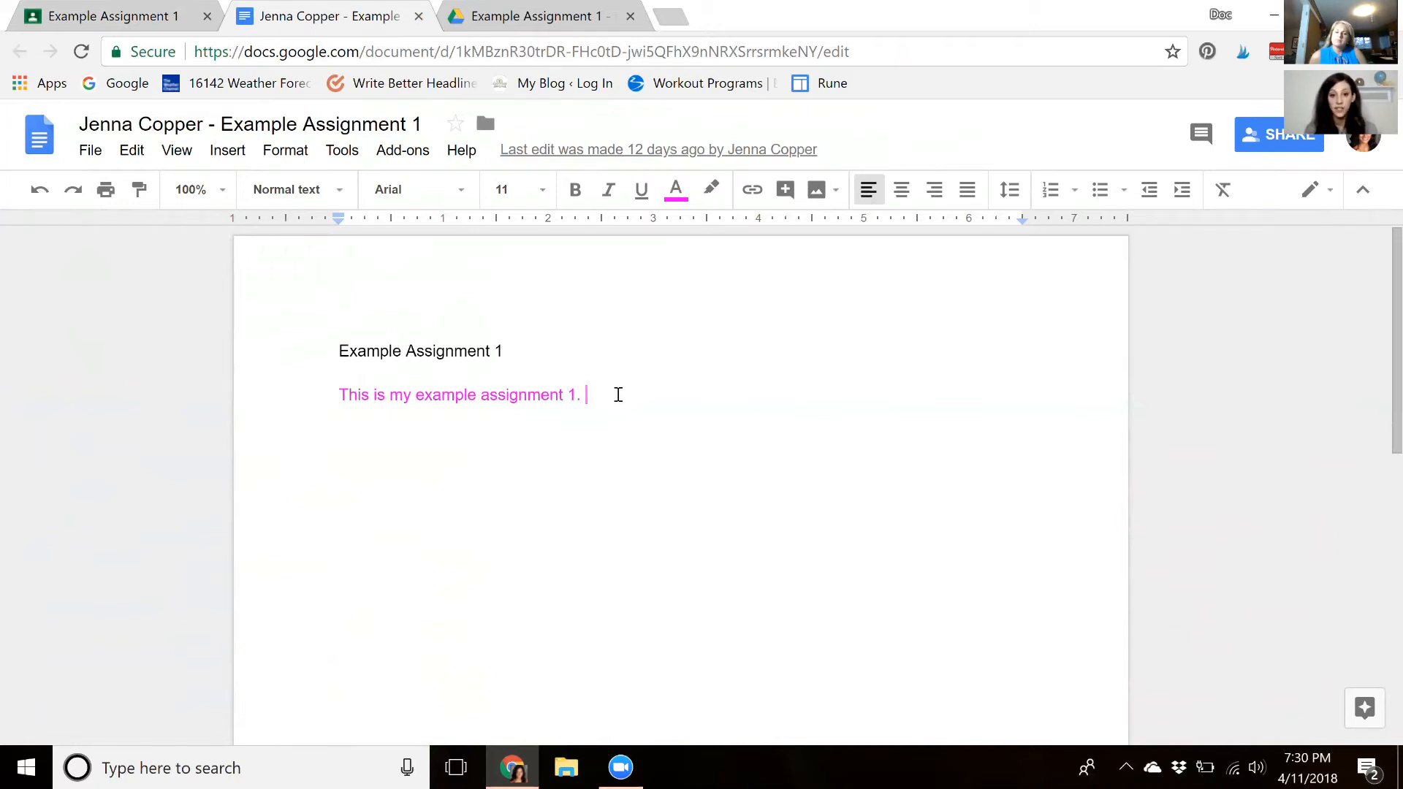
# Add the comment "Great job." to the "1." at the end of the student's sentence
pyautogui.moveTo(602, 385); pyautogui.dragTo(561, 400)
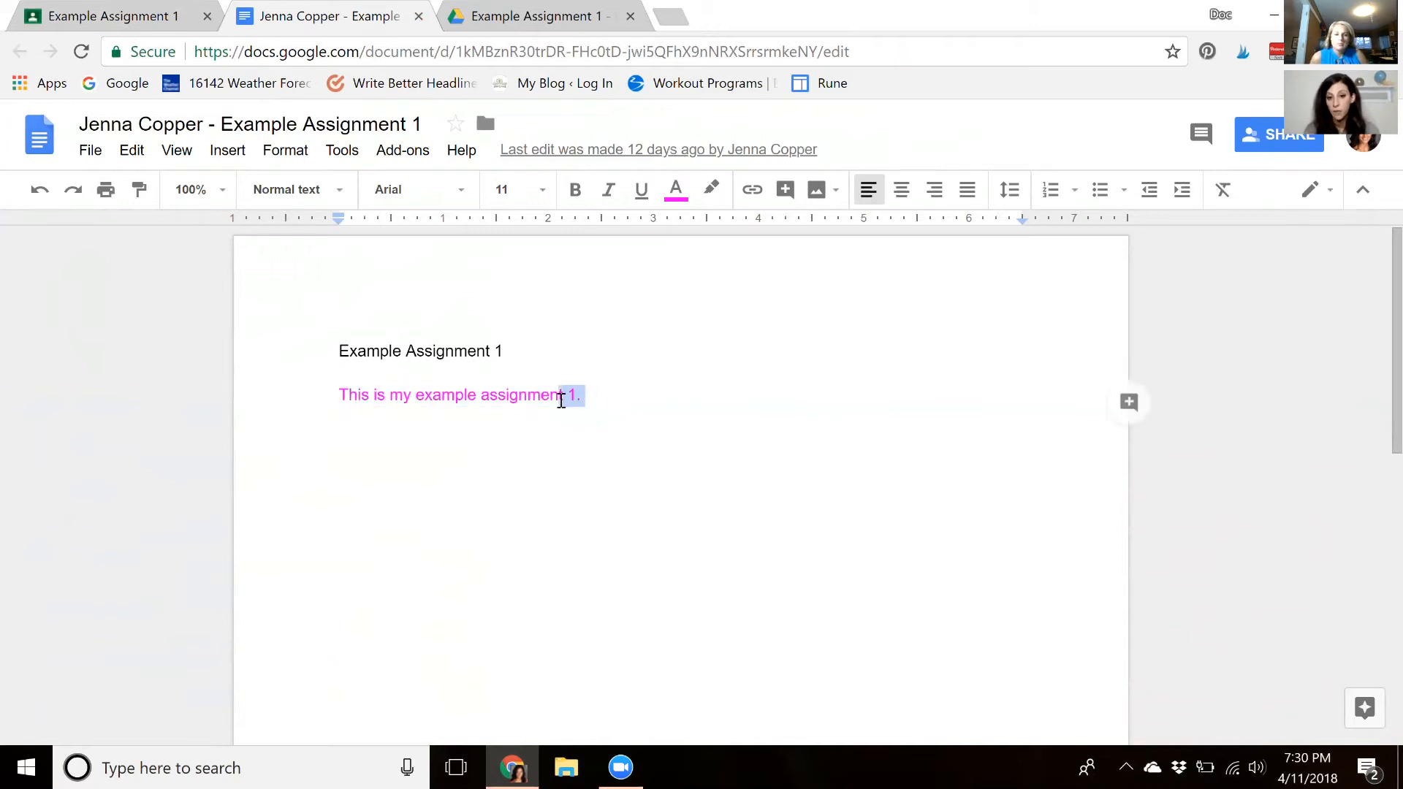
pyautogui.click(786, 191)
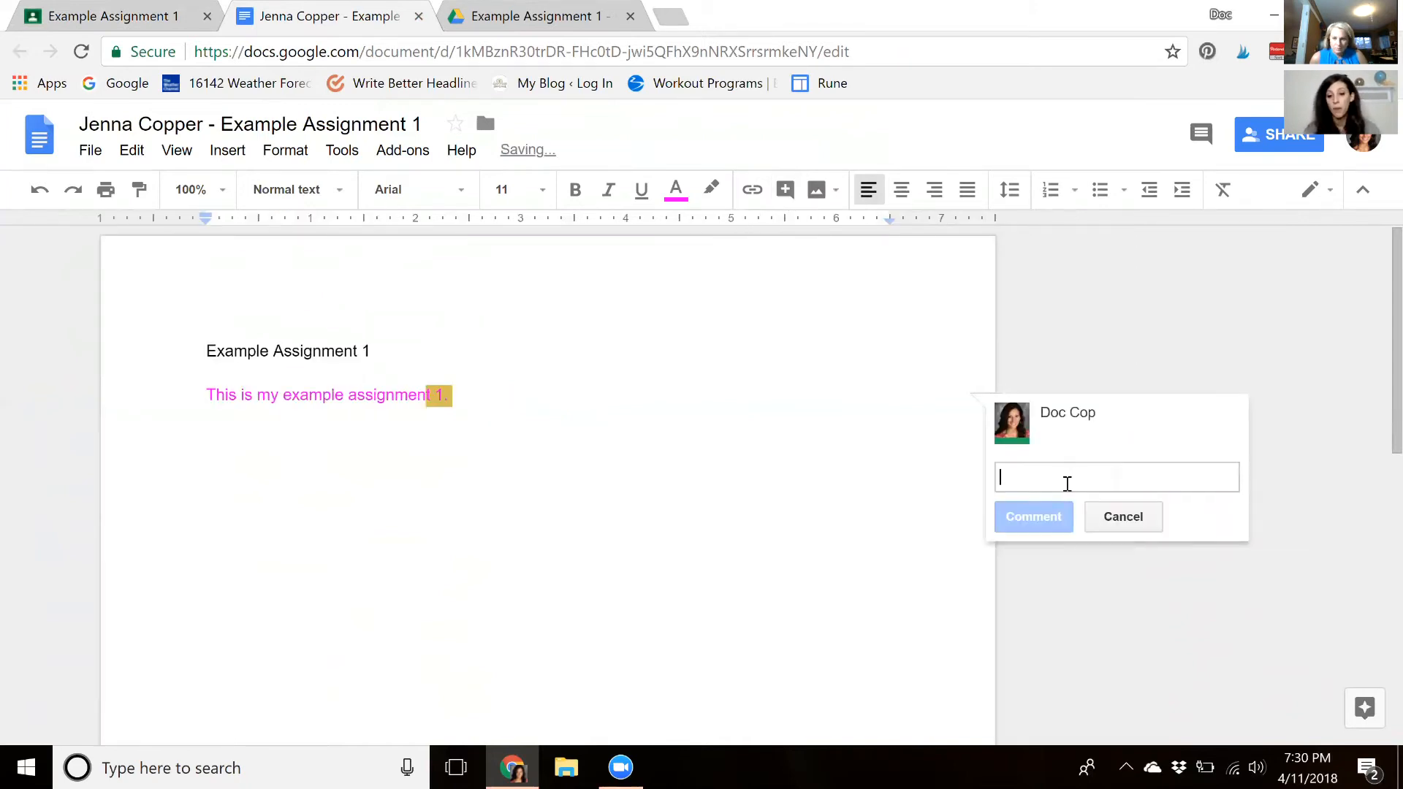
pyautogui.write('Great job.')
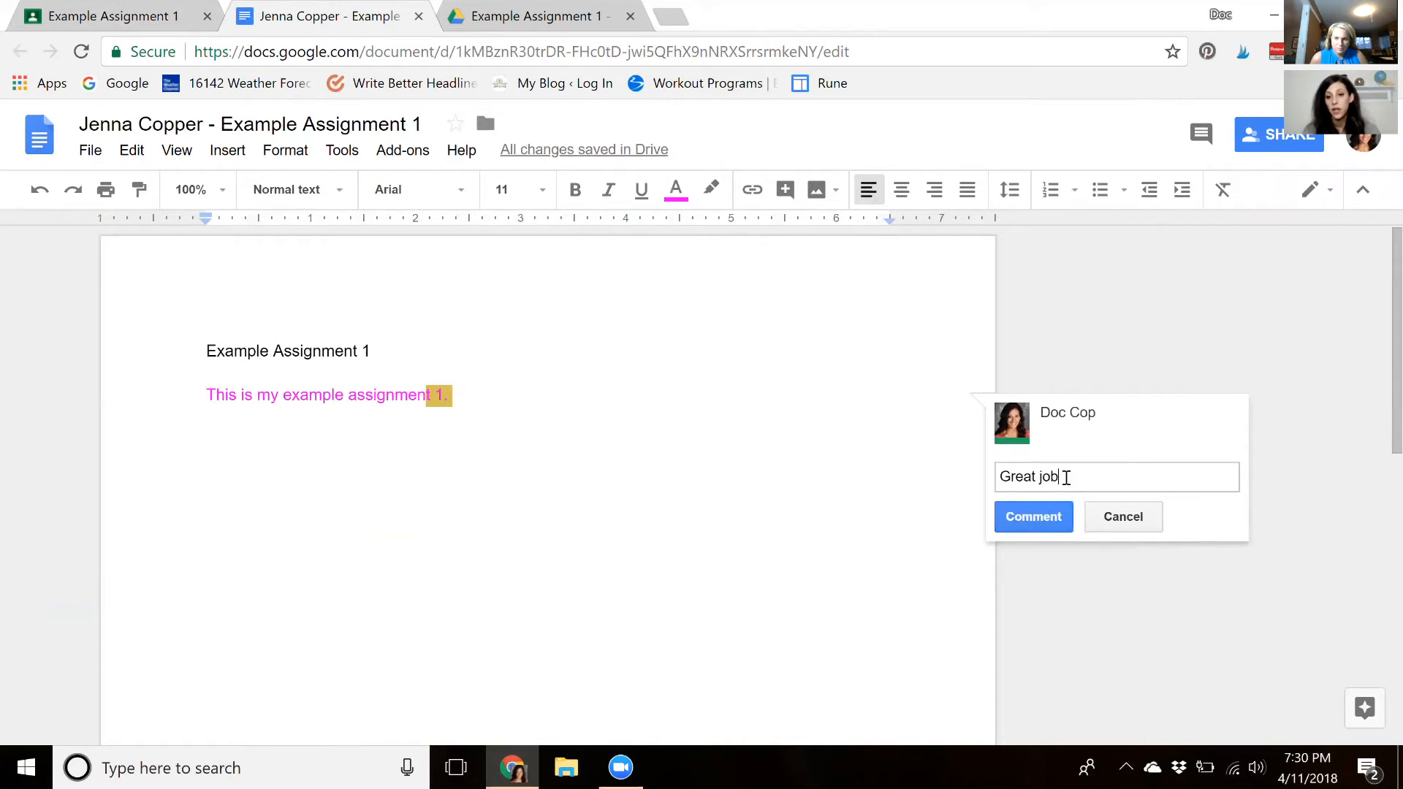
pyautogui.click(1057, 517)
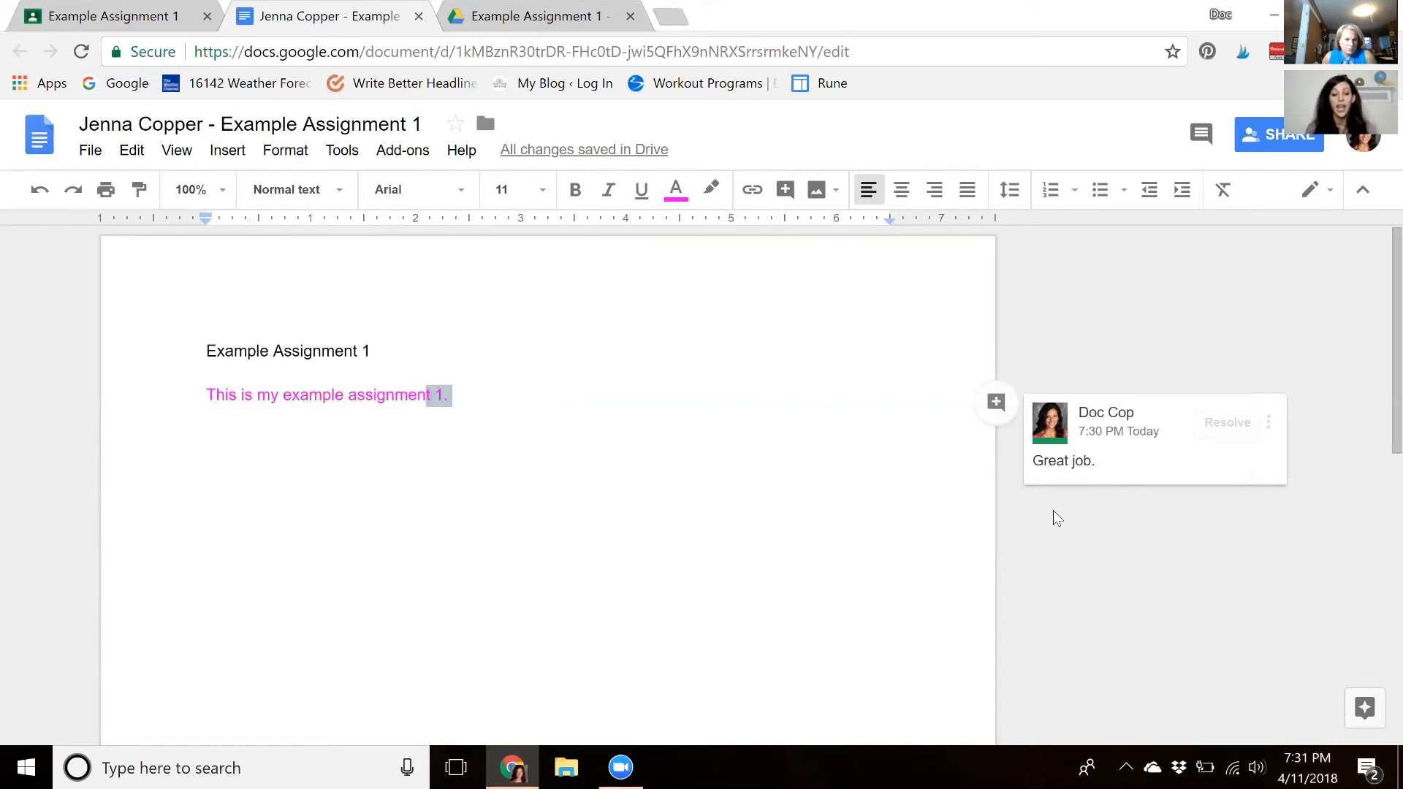
pyautogui.click(511, 399)
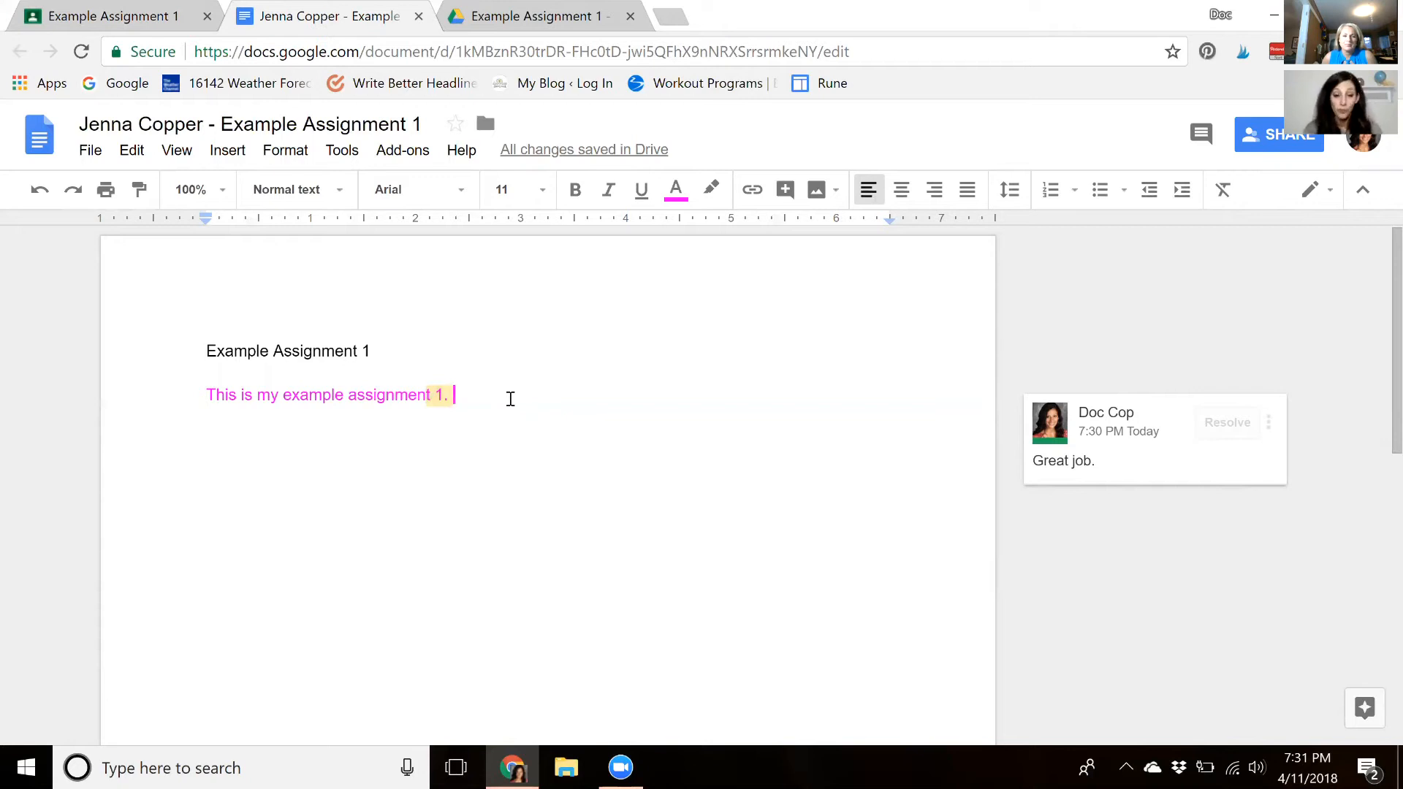
# Open the document preferences and examine the "topicsentence1" automatic substitution together with its replacement text
pyautogui.click(342, 153)
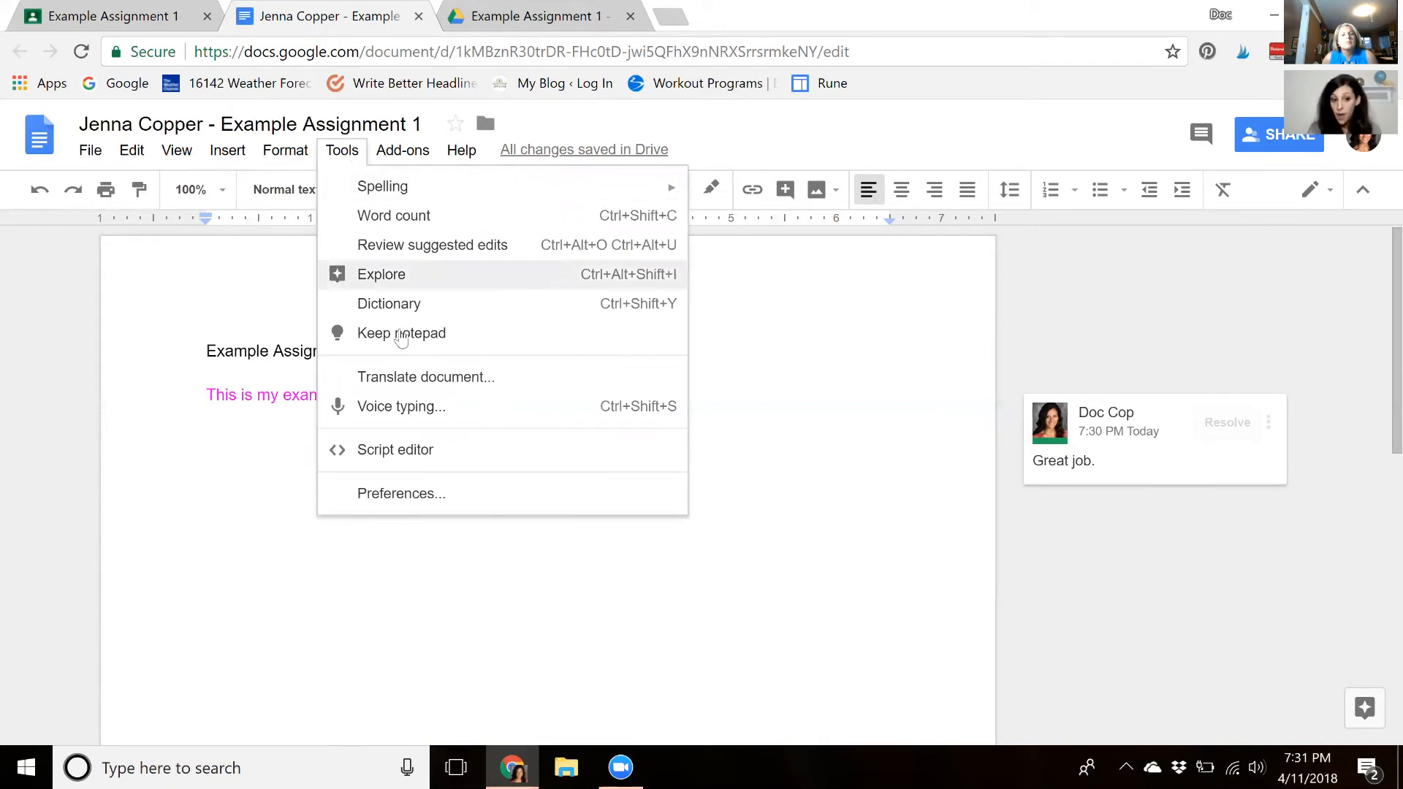
pyautogui.click(432, 495)
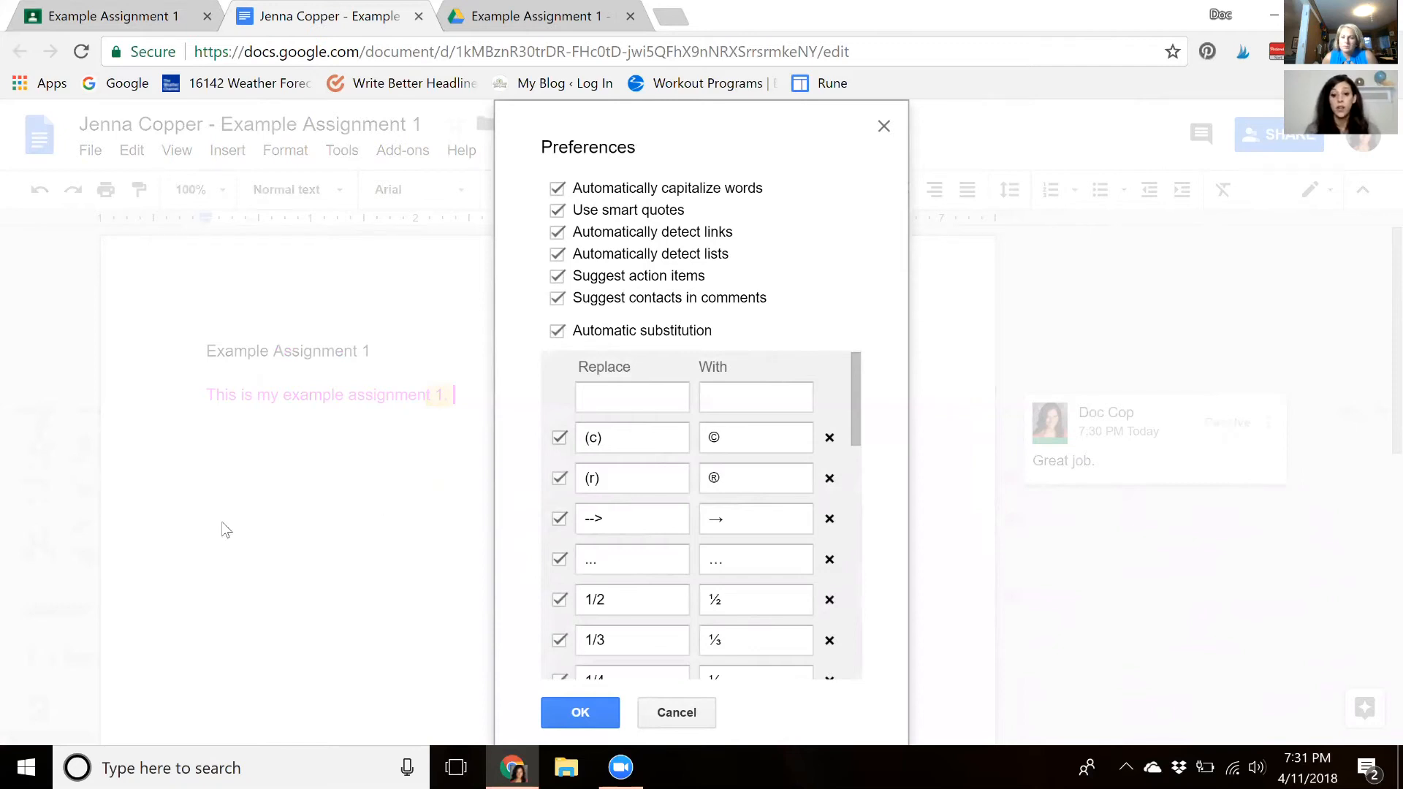
pyautogui.moveTo(852, 370); pyautogui.dragTo(866, 668)
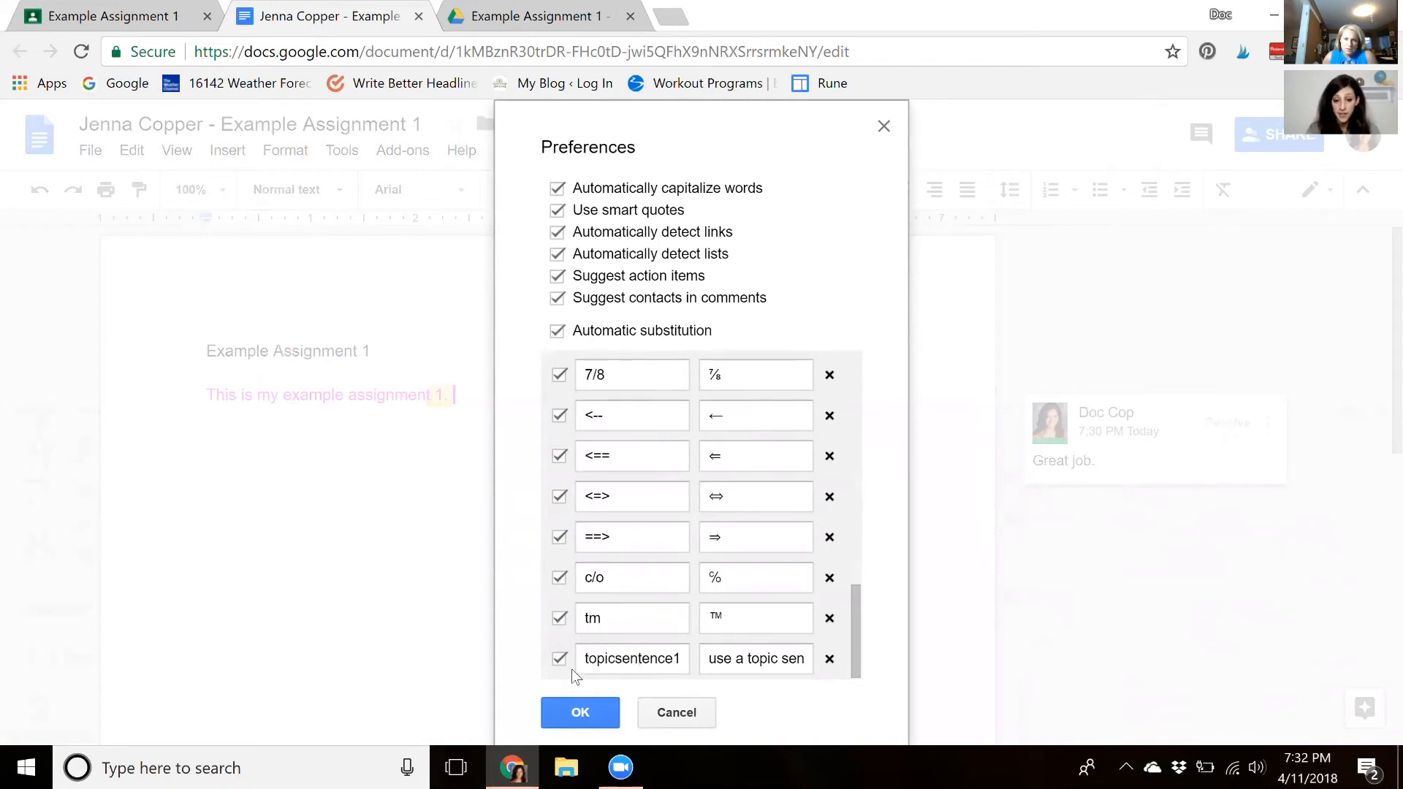
pyautogui.moveTo(583, 660); pyautogui.dragTo(698, 673)
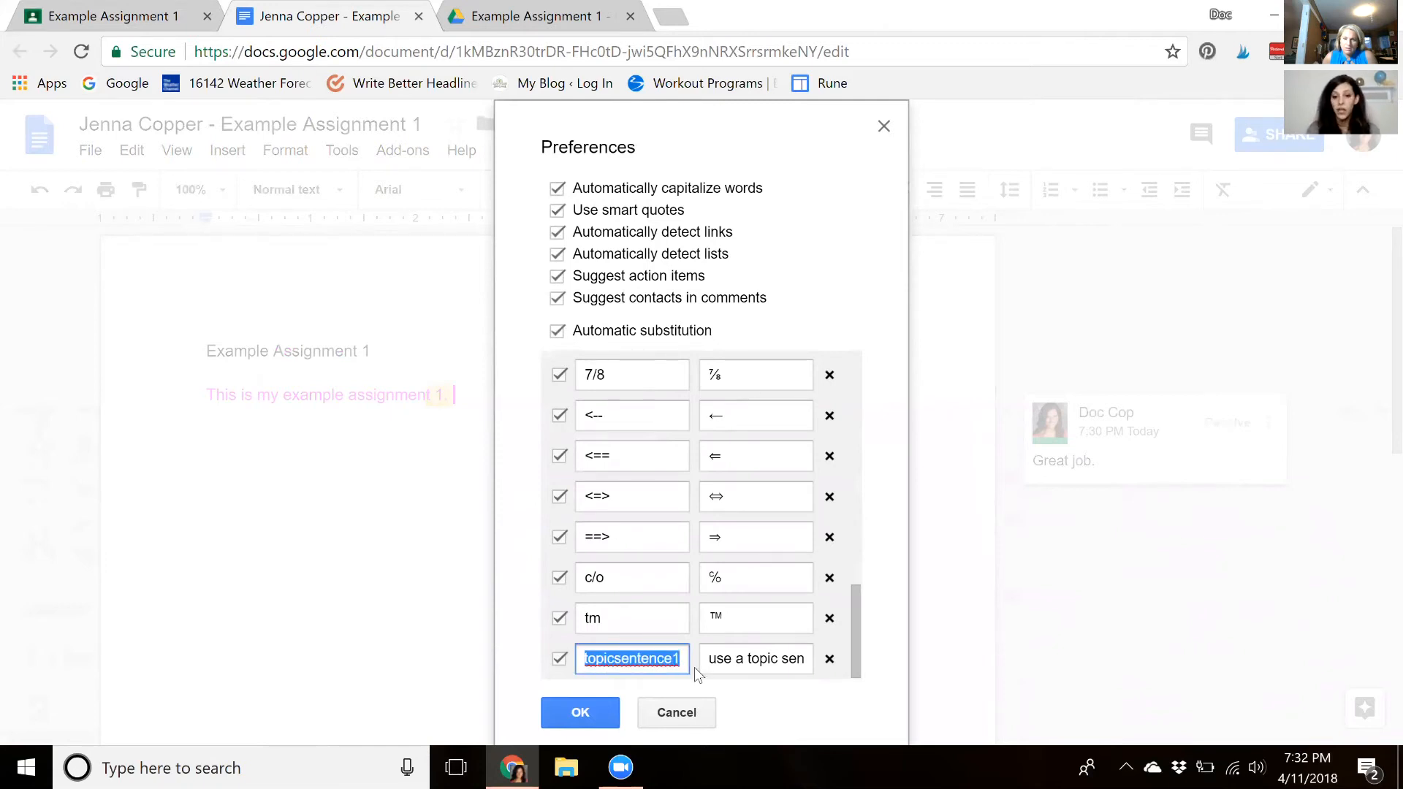
pyautogui.moveTo(711, 662); pyautogui.dragTo(826, 671)
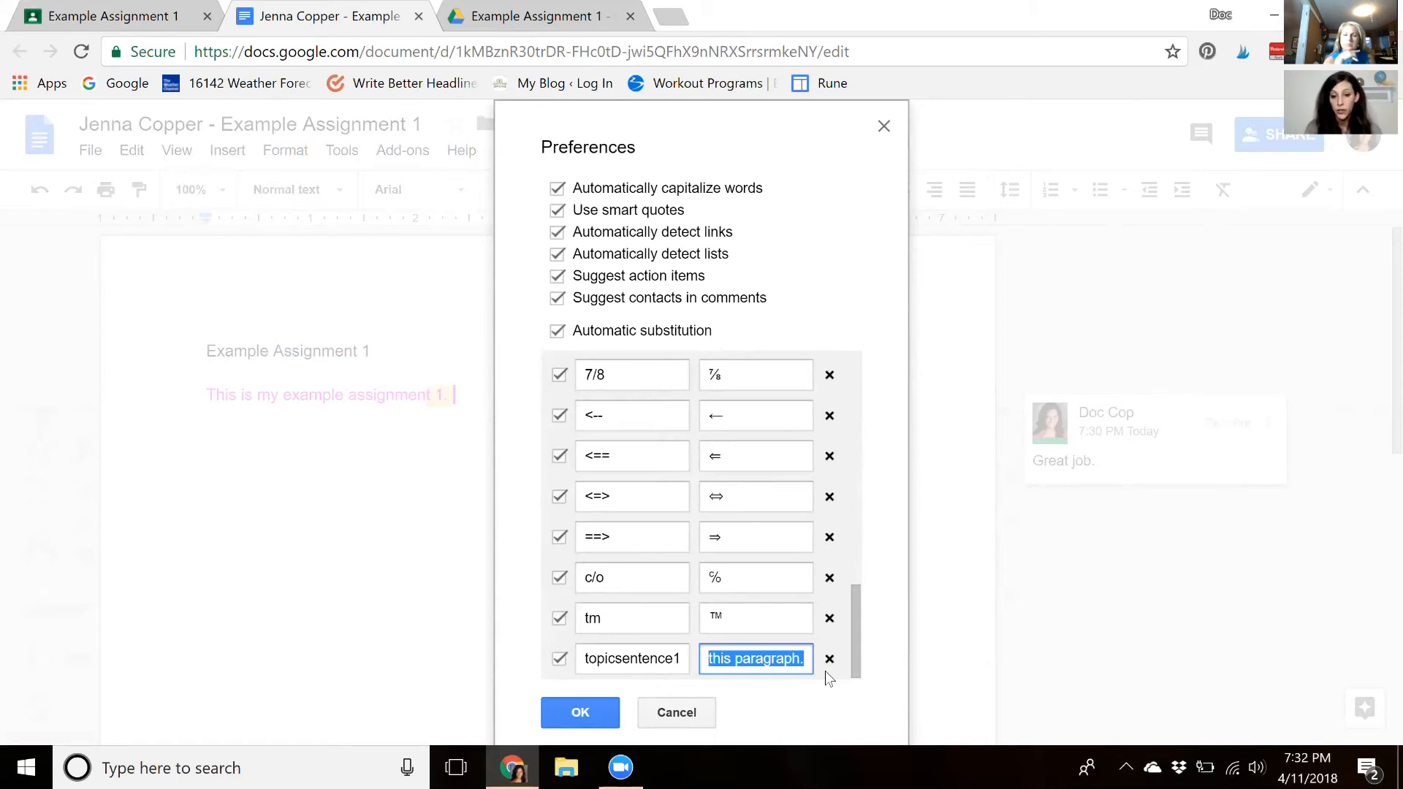
pyautogui.moveTo(856, 650); pyautogui.dragTo(840, 395)
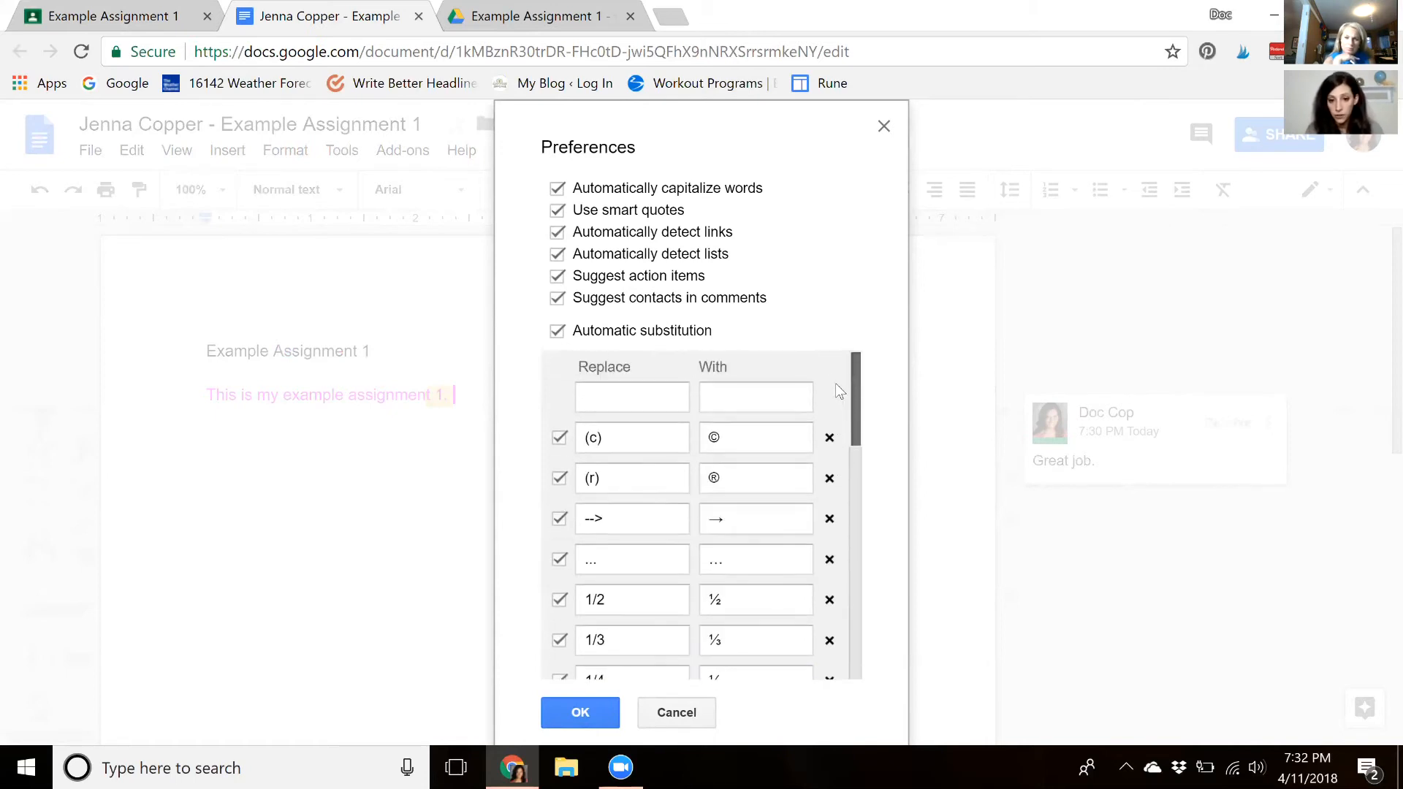
# Add an automatic substitution that replaces "cs1" with "comment here" and save the preferences
pyautogui.click(636, 408)
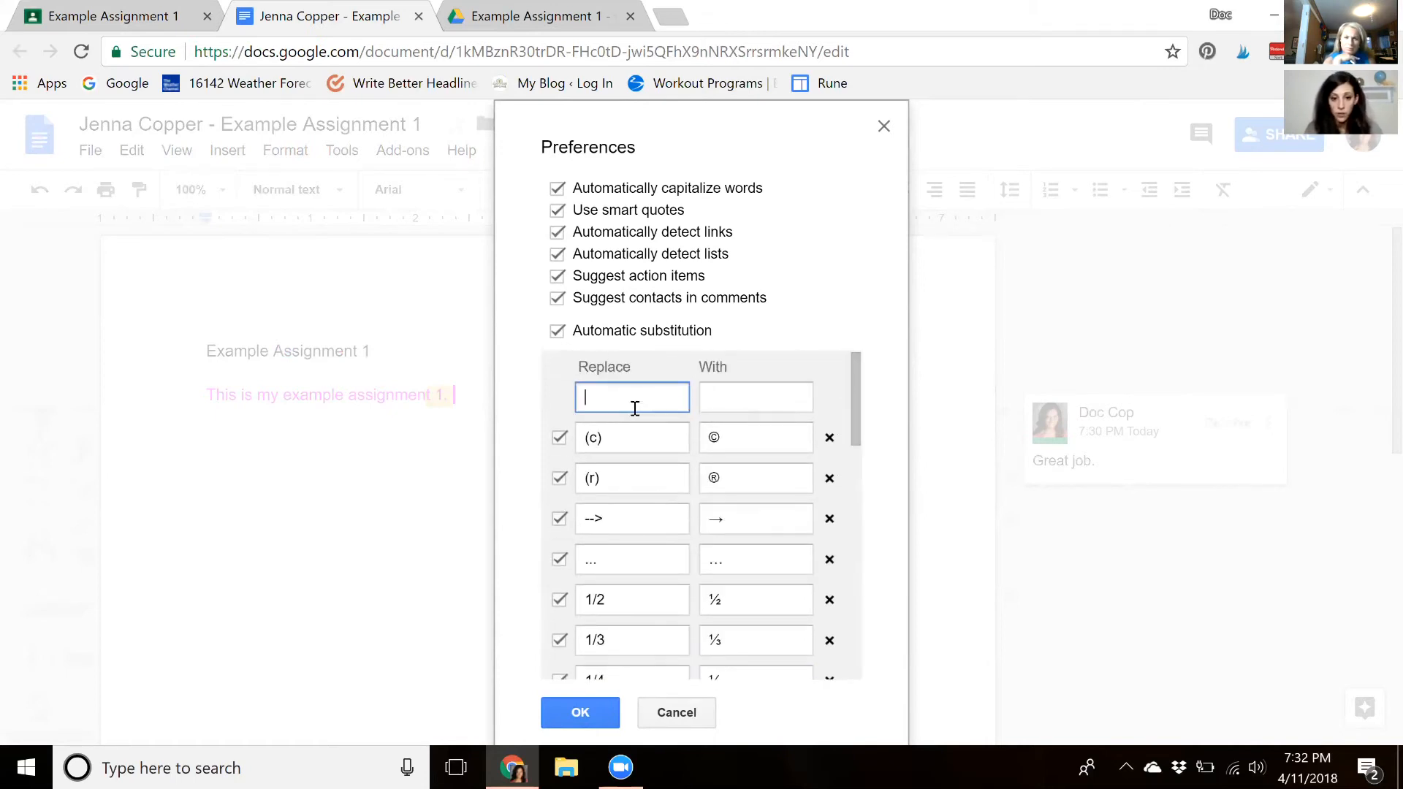
pyautogui.write('cs')
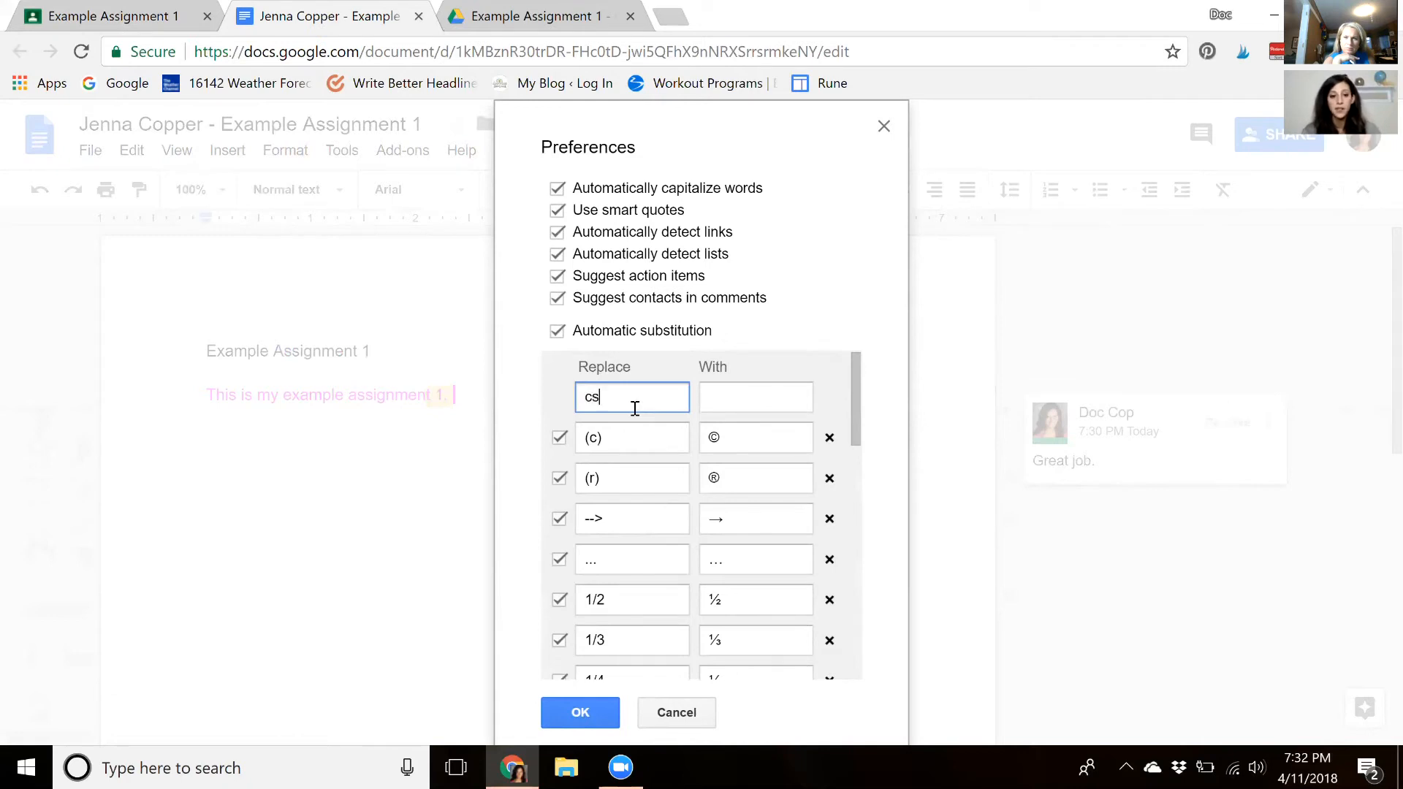
pyautogui.write('1')
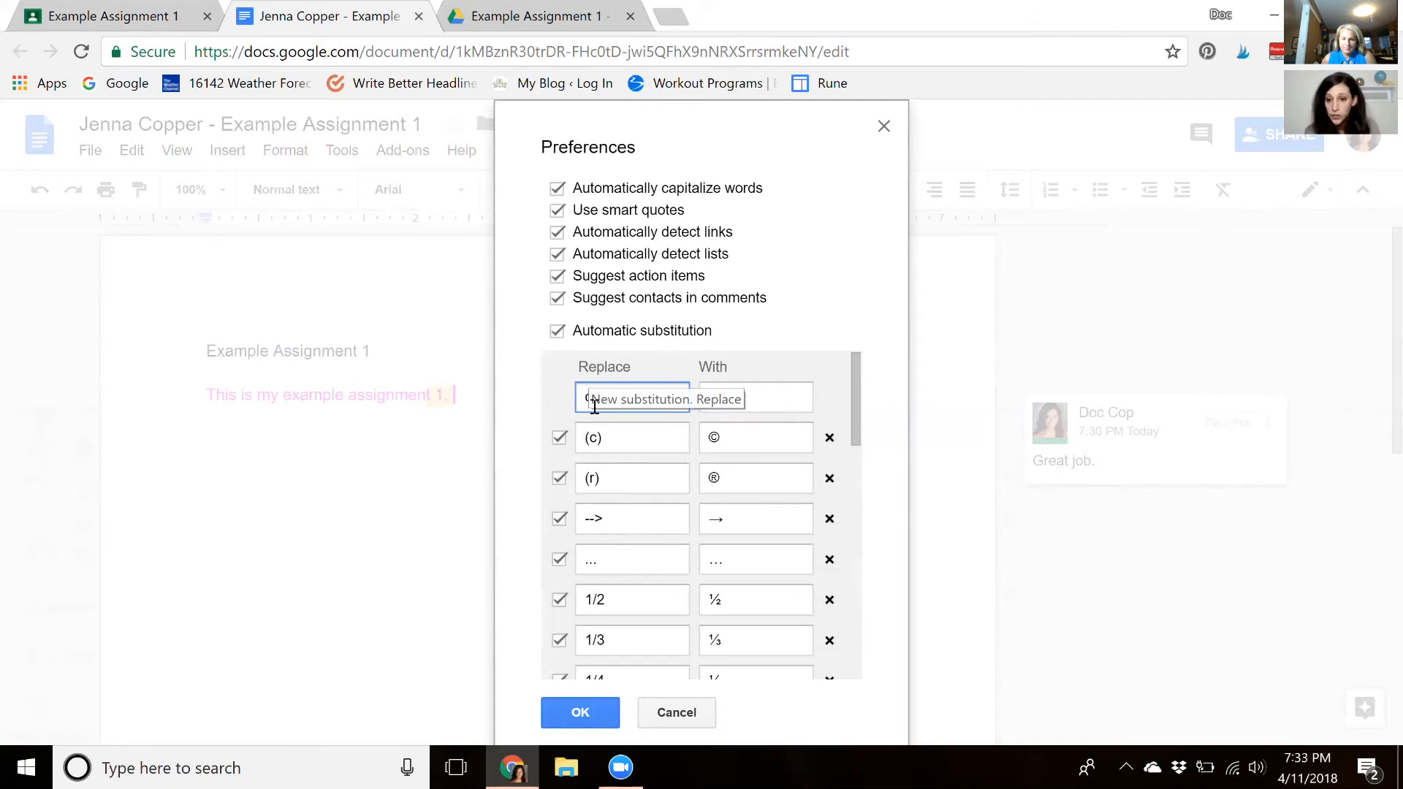
pyautogui.write('s1')
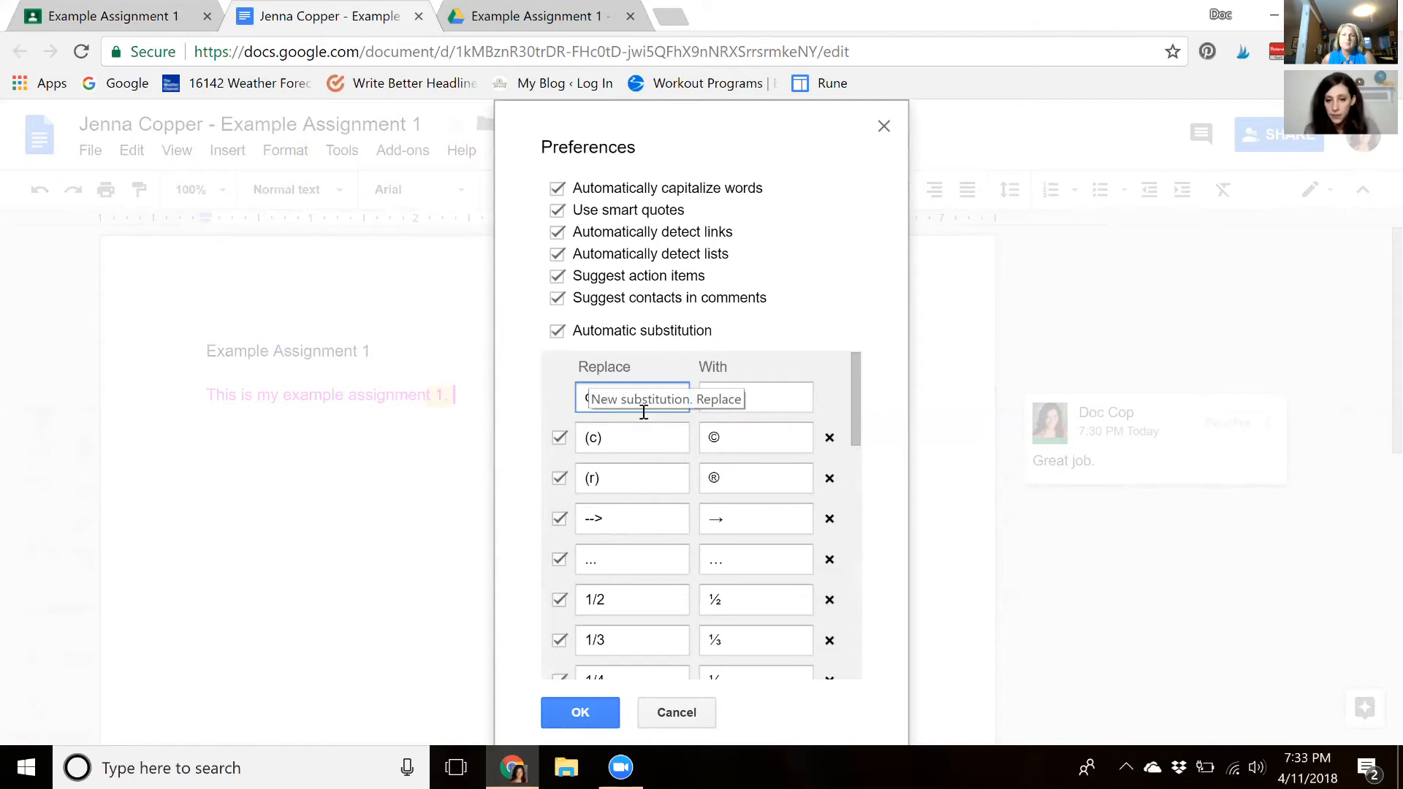
pyautogui.click(754, 405)
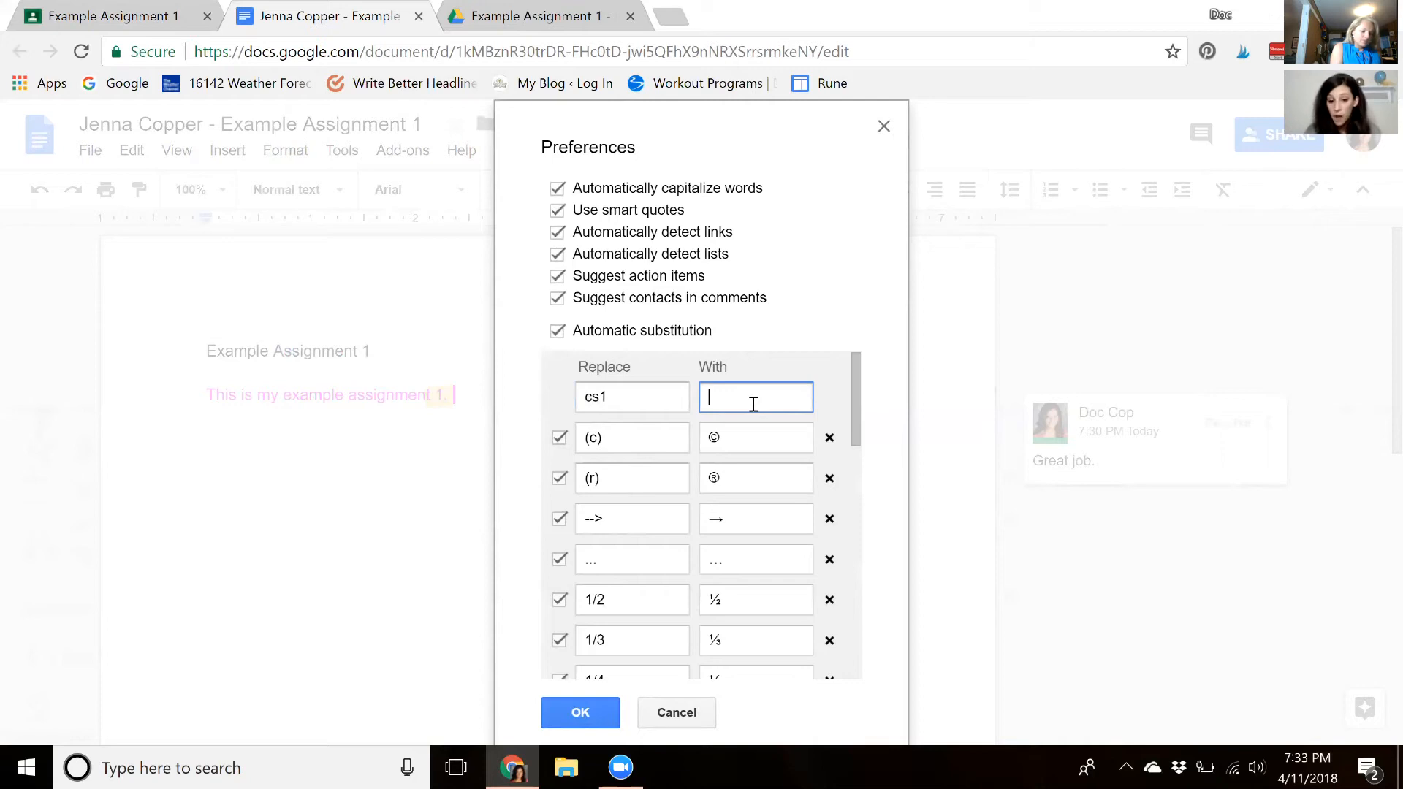
pyautogui.write('comment here')
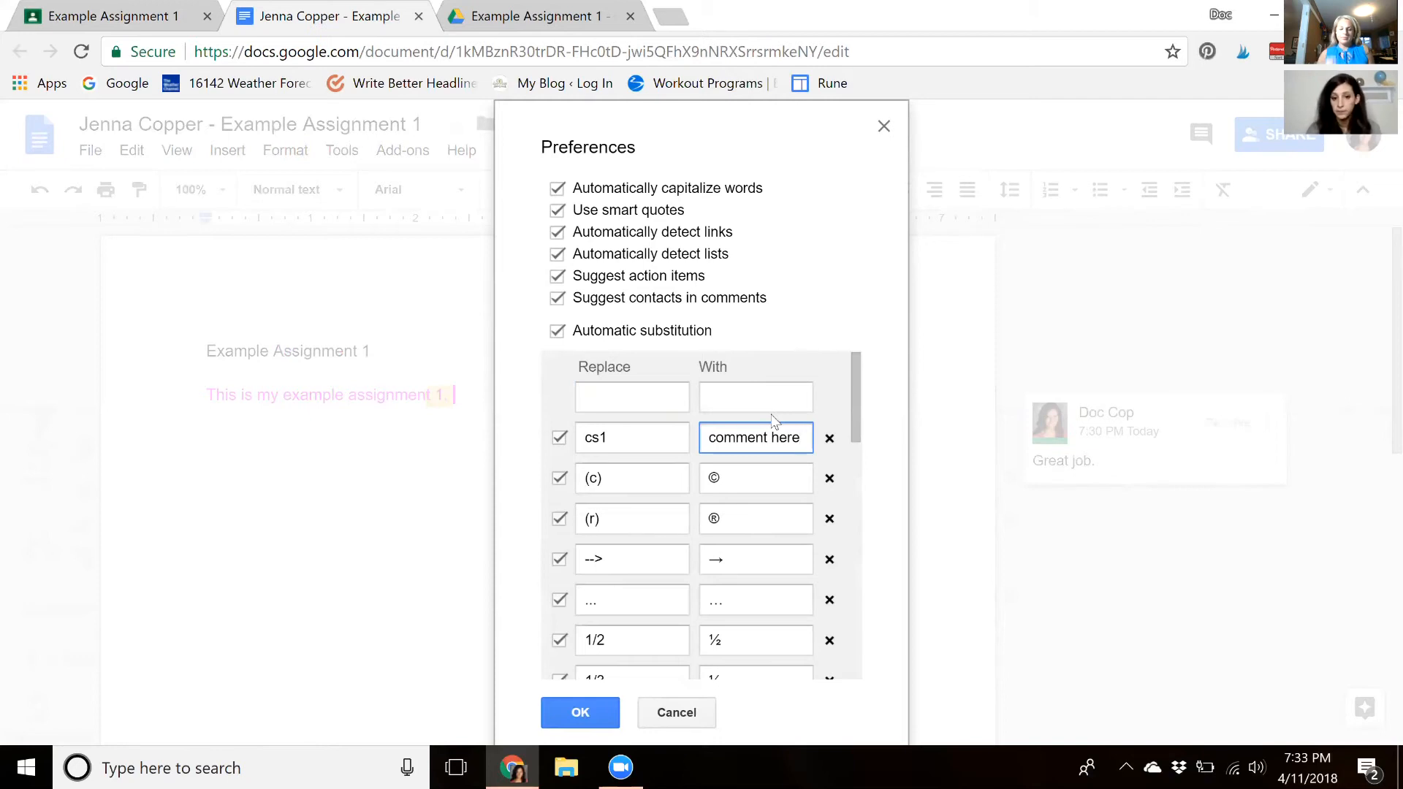
pyautogui.click(584, 712)
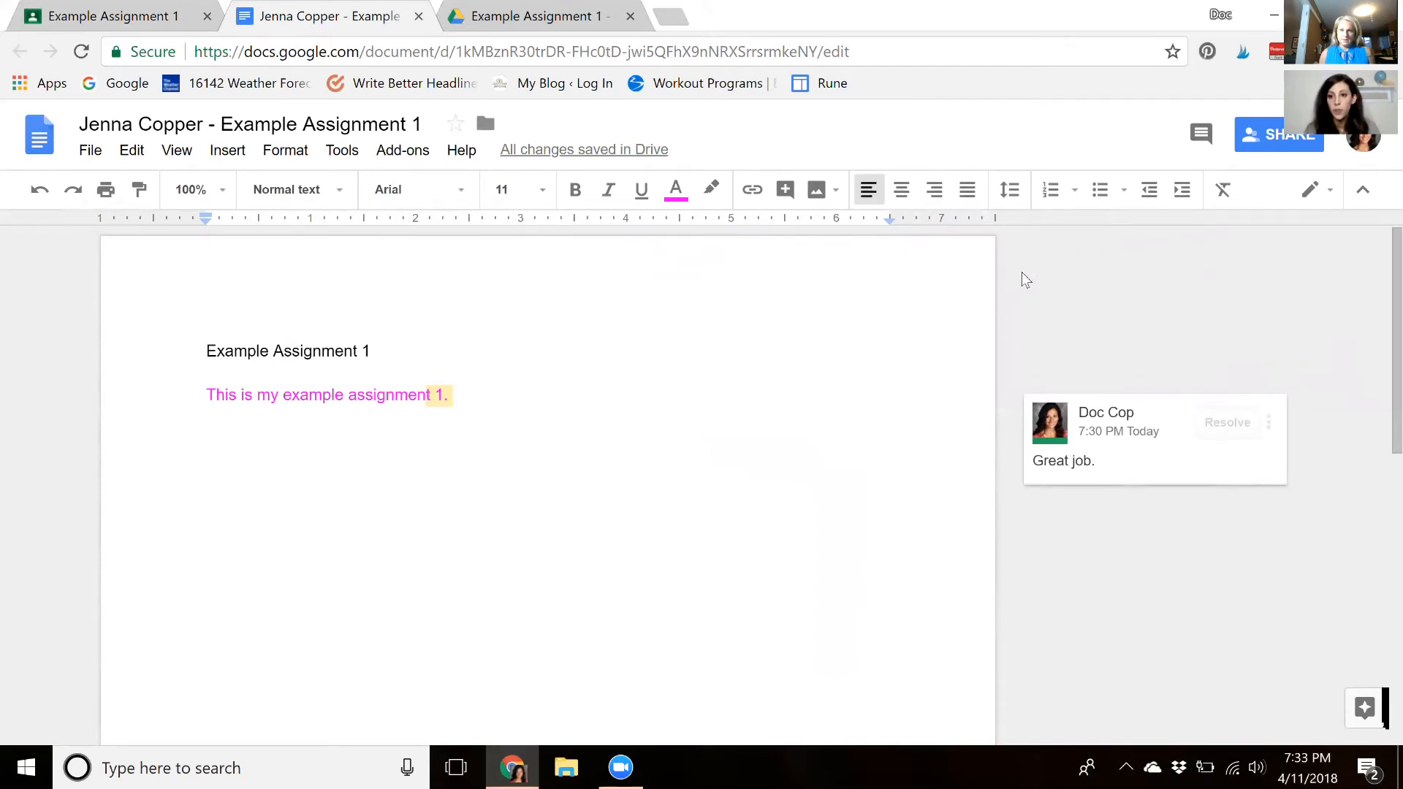
# Switch the document to Suggesting mode and use the "cs1" shortcut after the student's sentence to insert "comment here"
pyautogui.click(1327, 192)
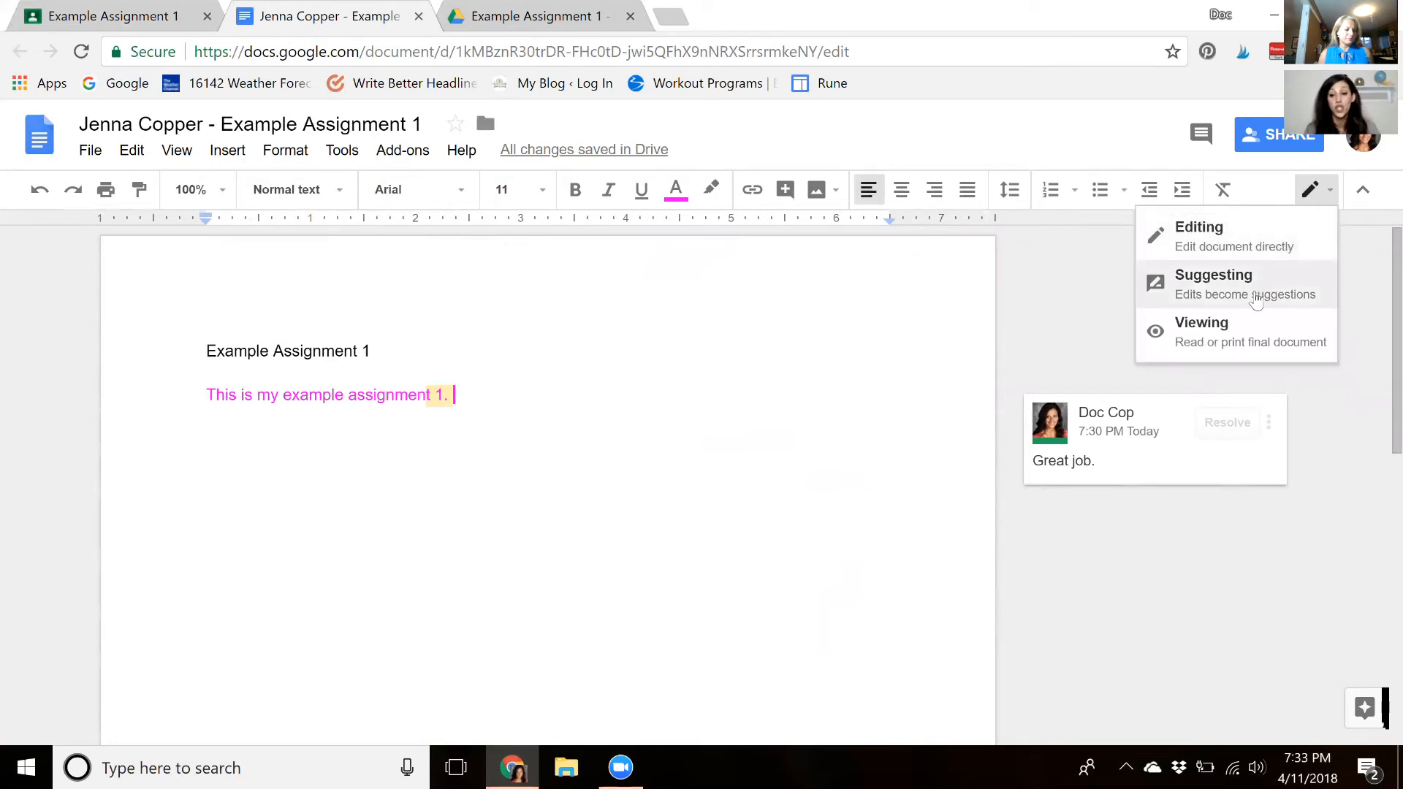
pyautogui.click(1256, 293)
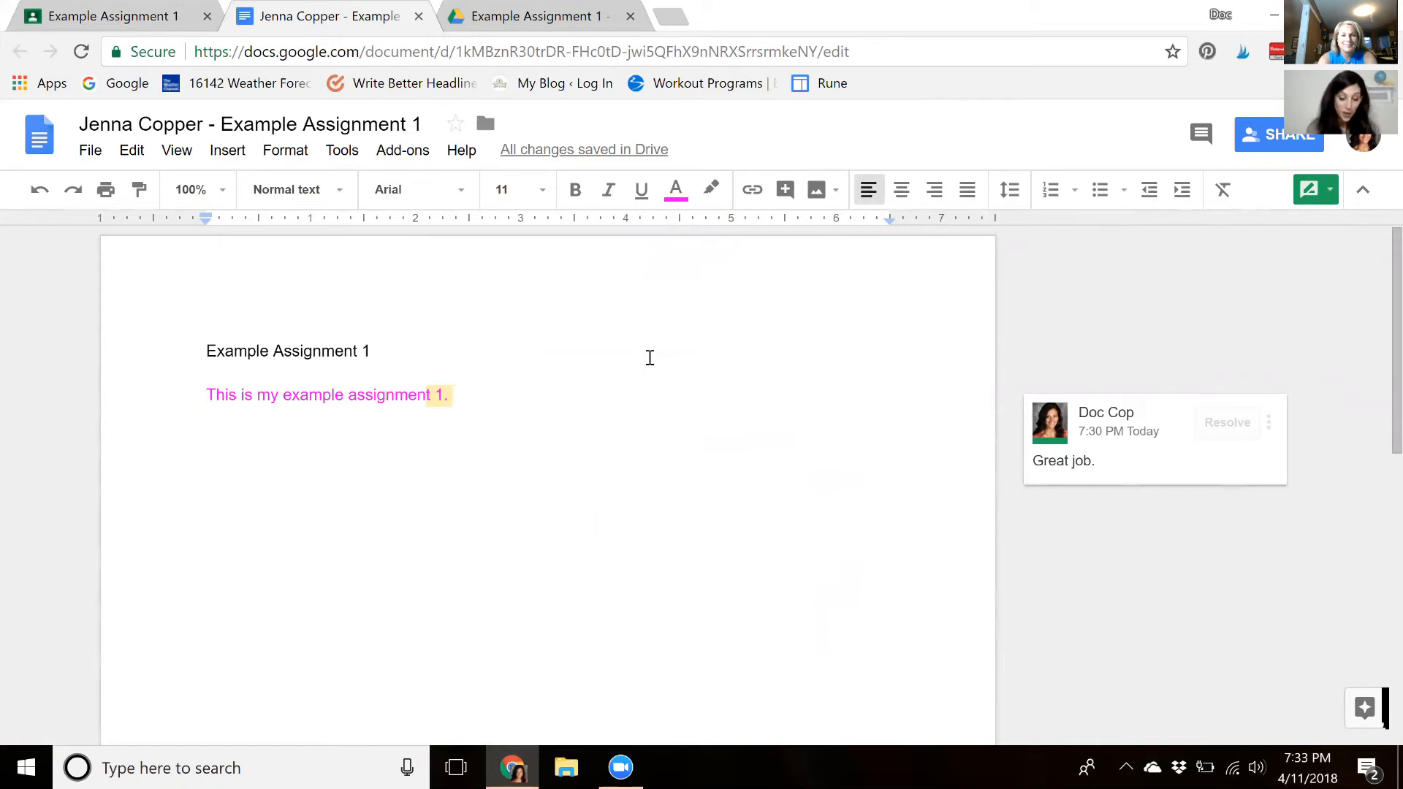
pyautogui.write('cso')
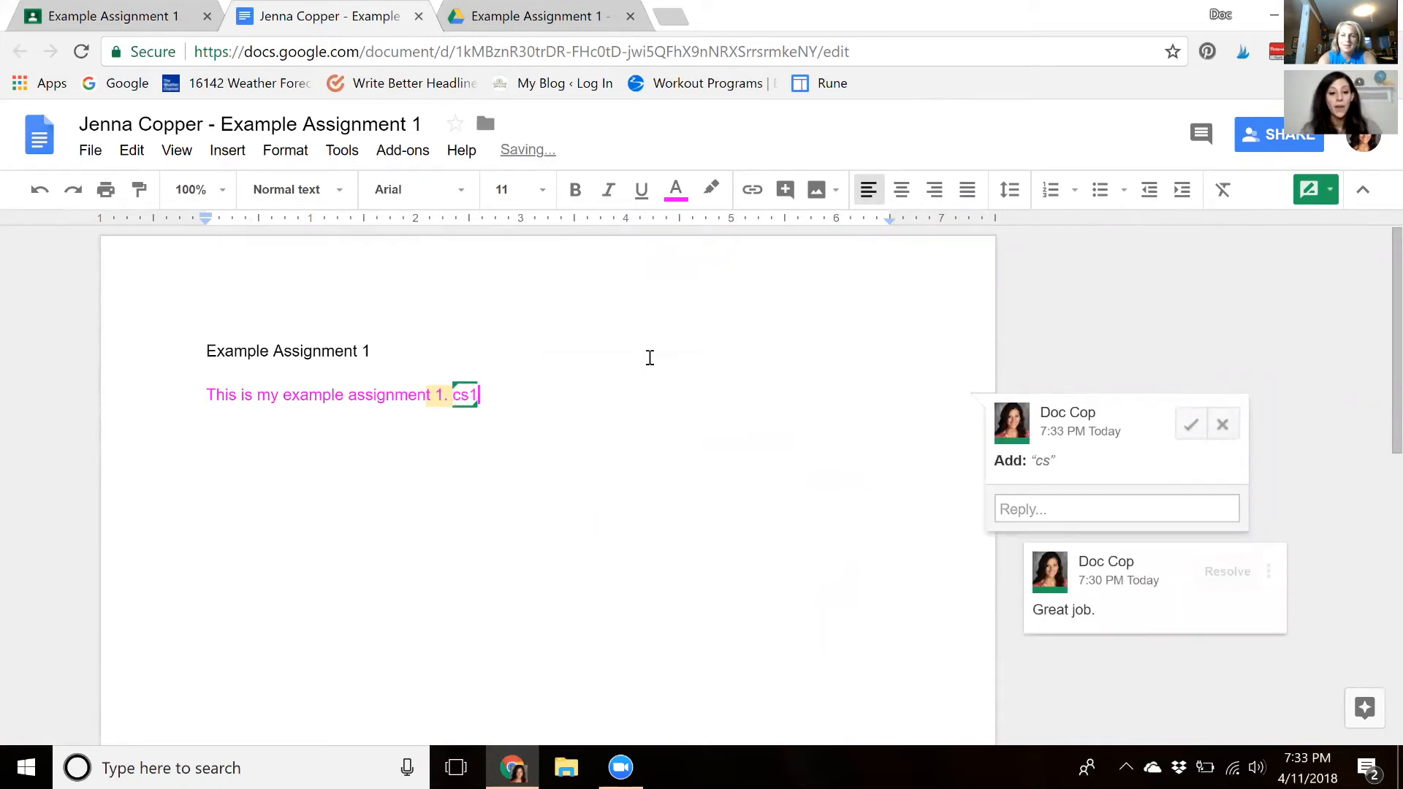
pyautogui.press('BackSpace')
pyautogui.press('BackSpace')
pyautogui.write('omment here')
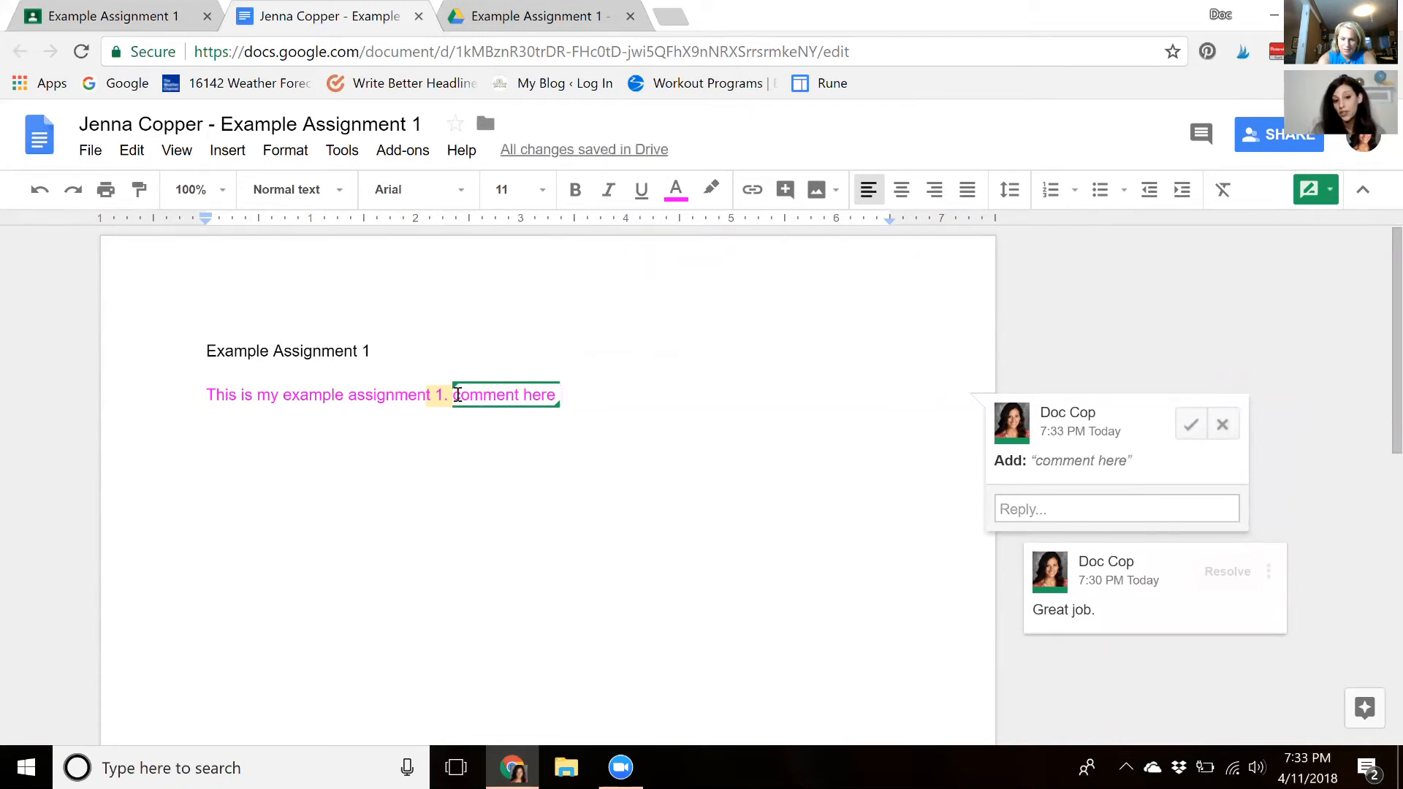
pyautogui.moveTo(458, 394); pyautogui.dragTo(573, 408)
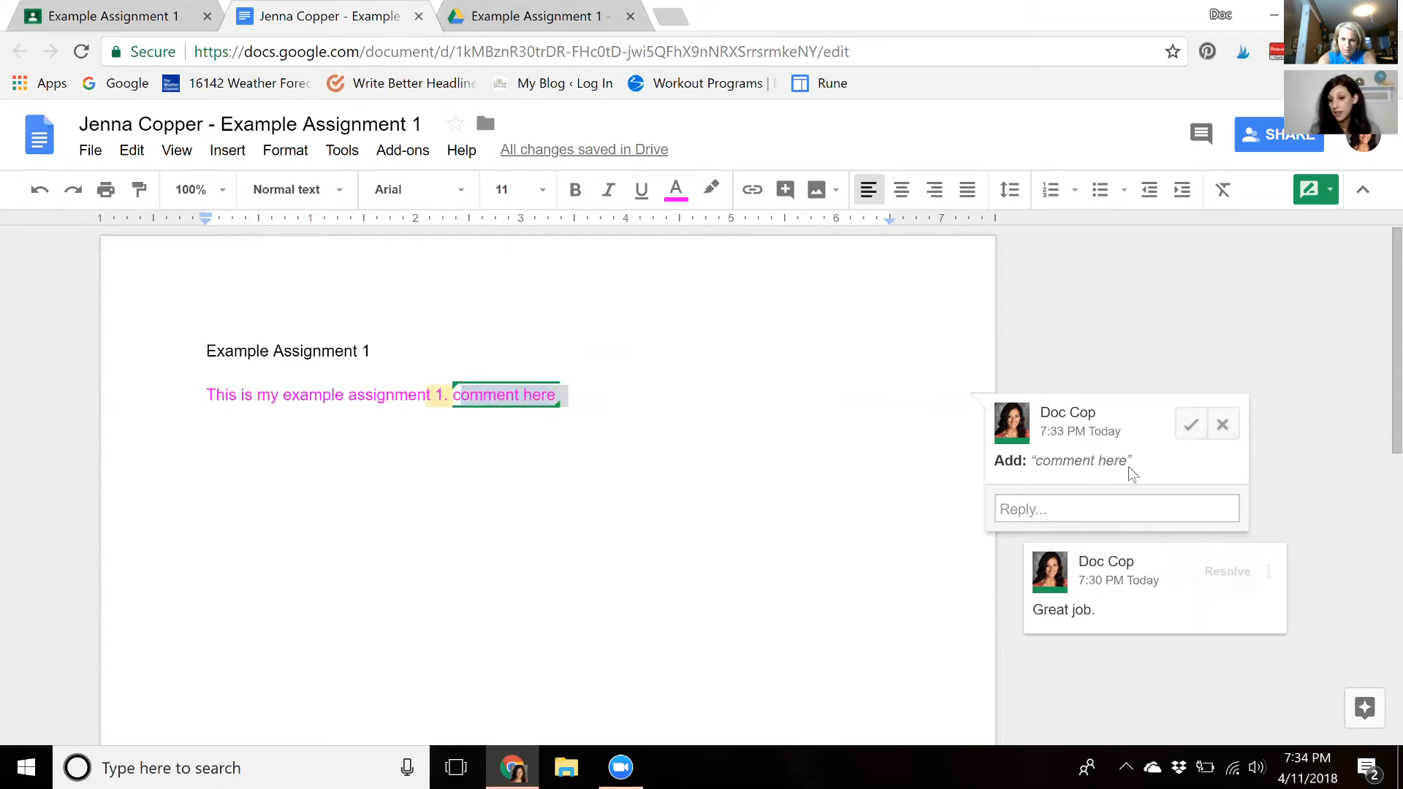
pyautogui.click(788, 413)
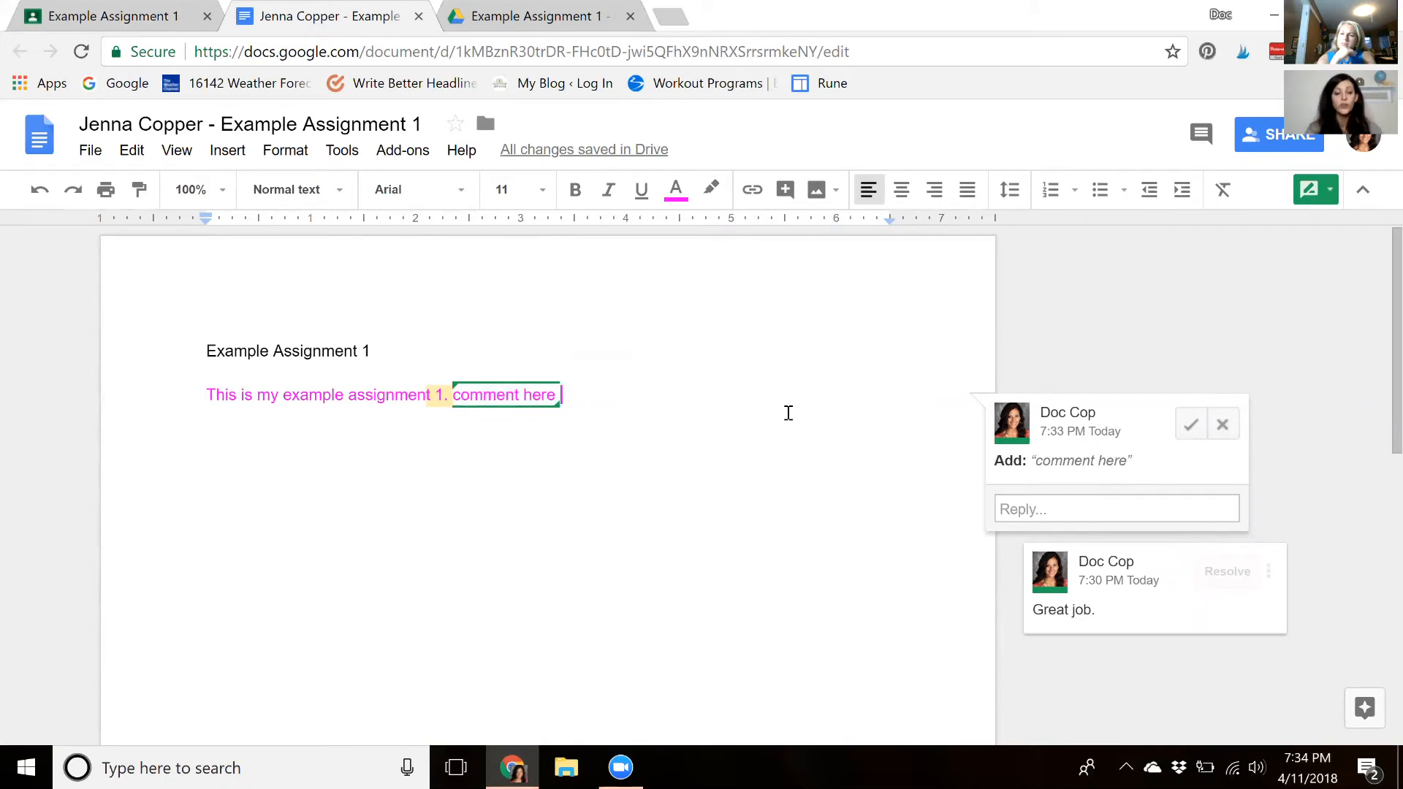
# Suggest "use a topic sentence that connects back to the thesis statement to begin this paragraph." on a new line and select that sentence
pyautogui.press('Return')
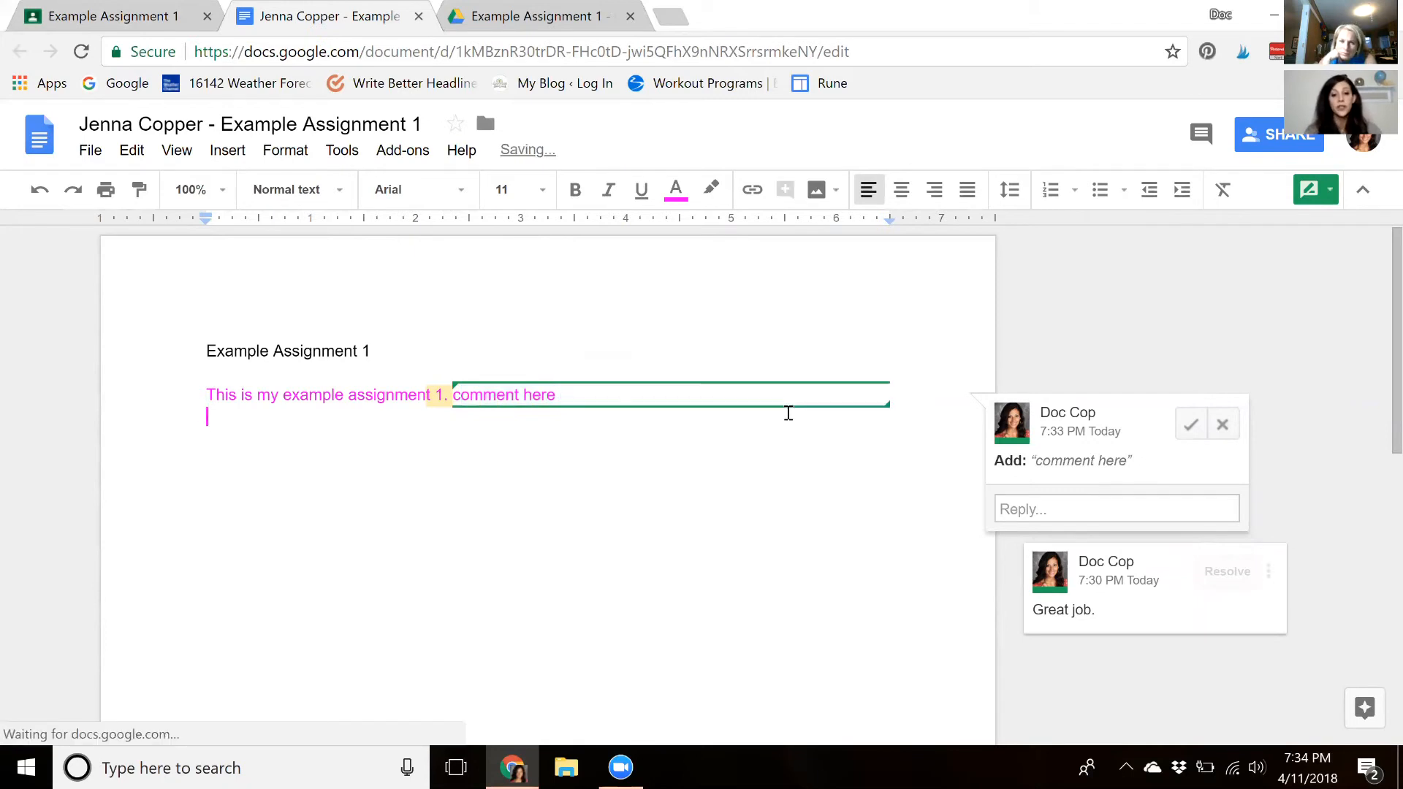
pyautogui.write('topic sentence that connects back to the thesis statement to begin this paragraph.')
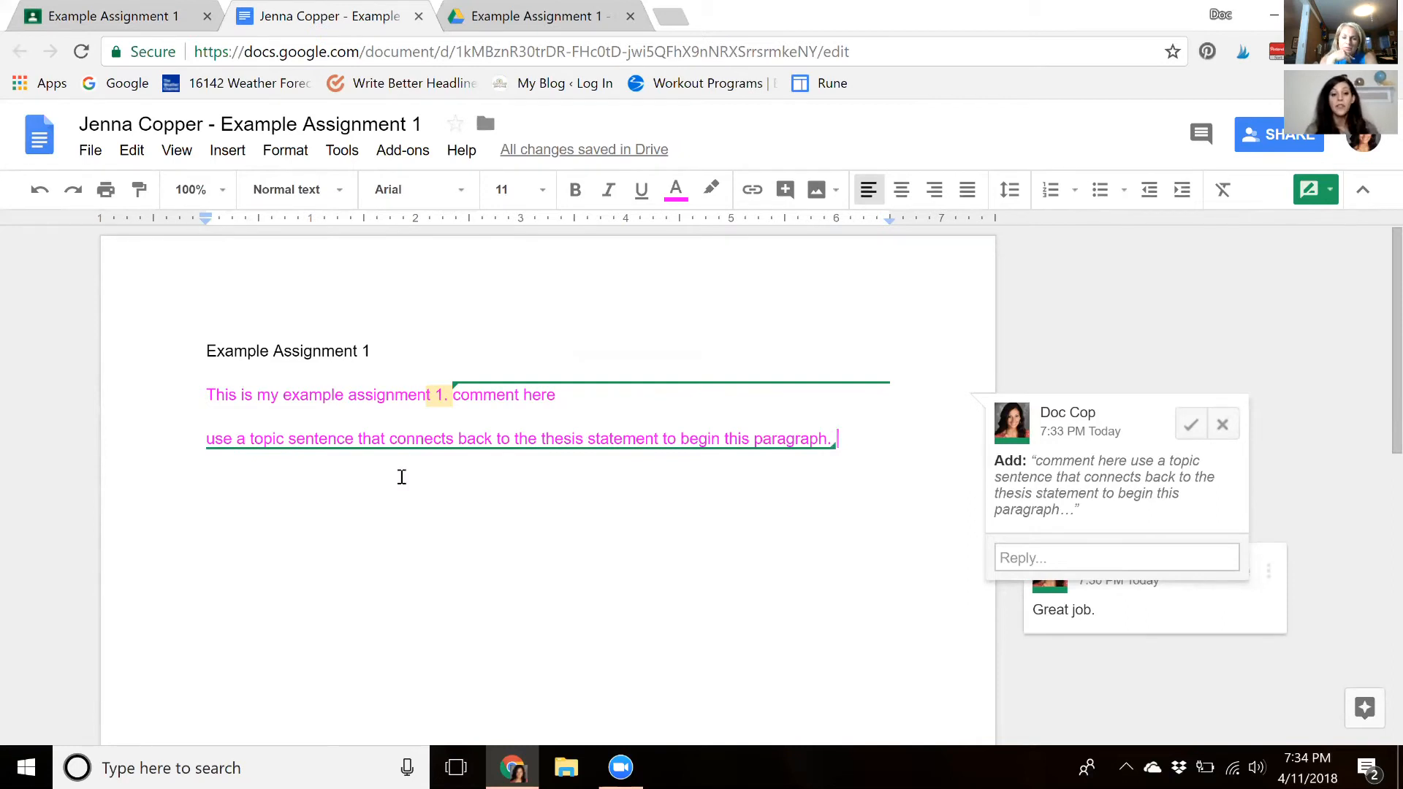
pyautogui.moveTo(207, 438); pyautogui.dragTo(865, 458)
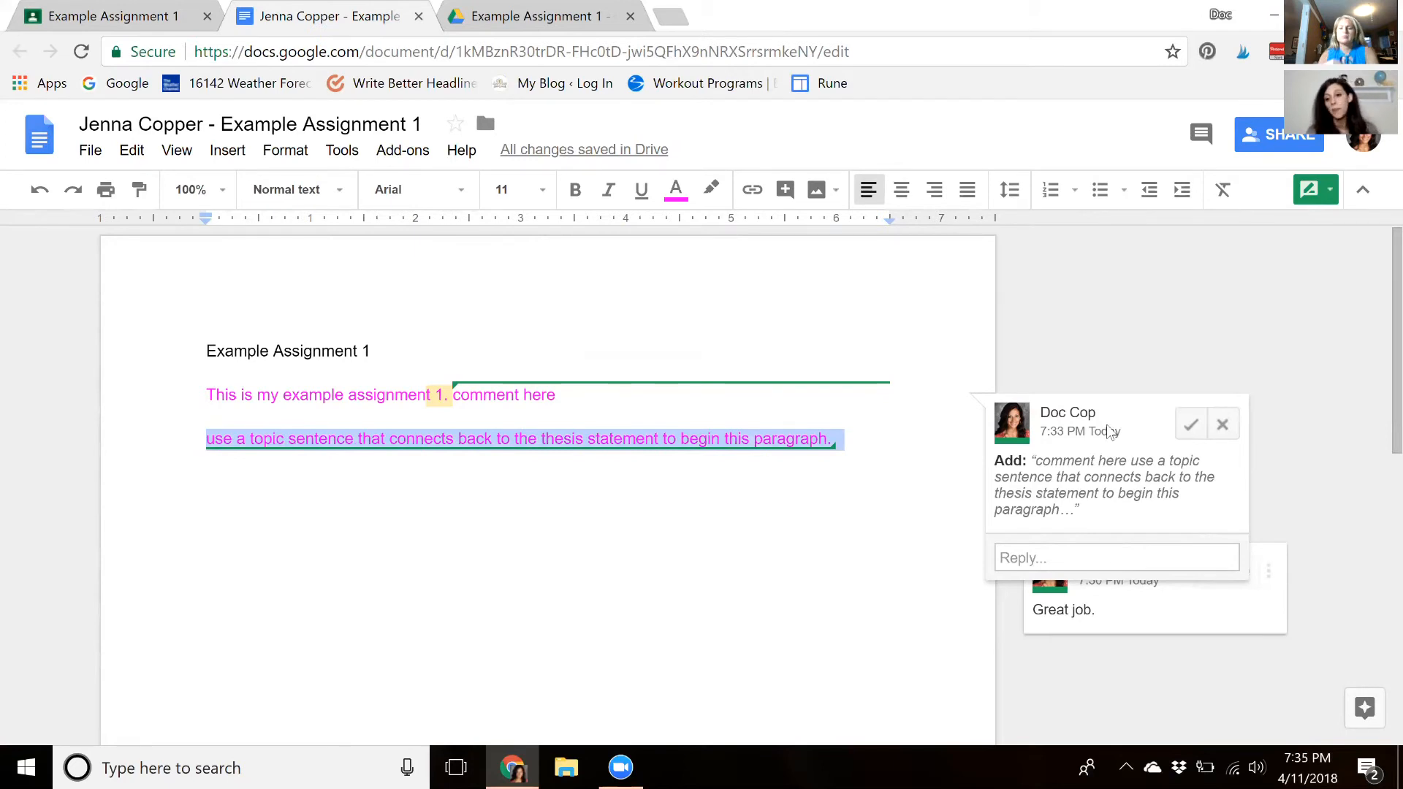
pyautogui.click(1027, 557)
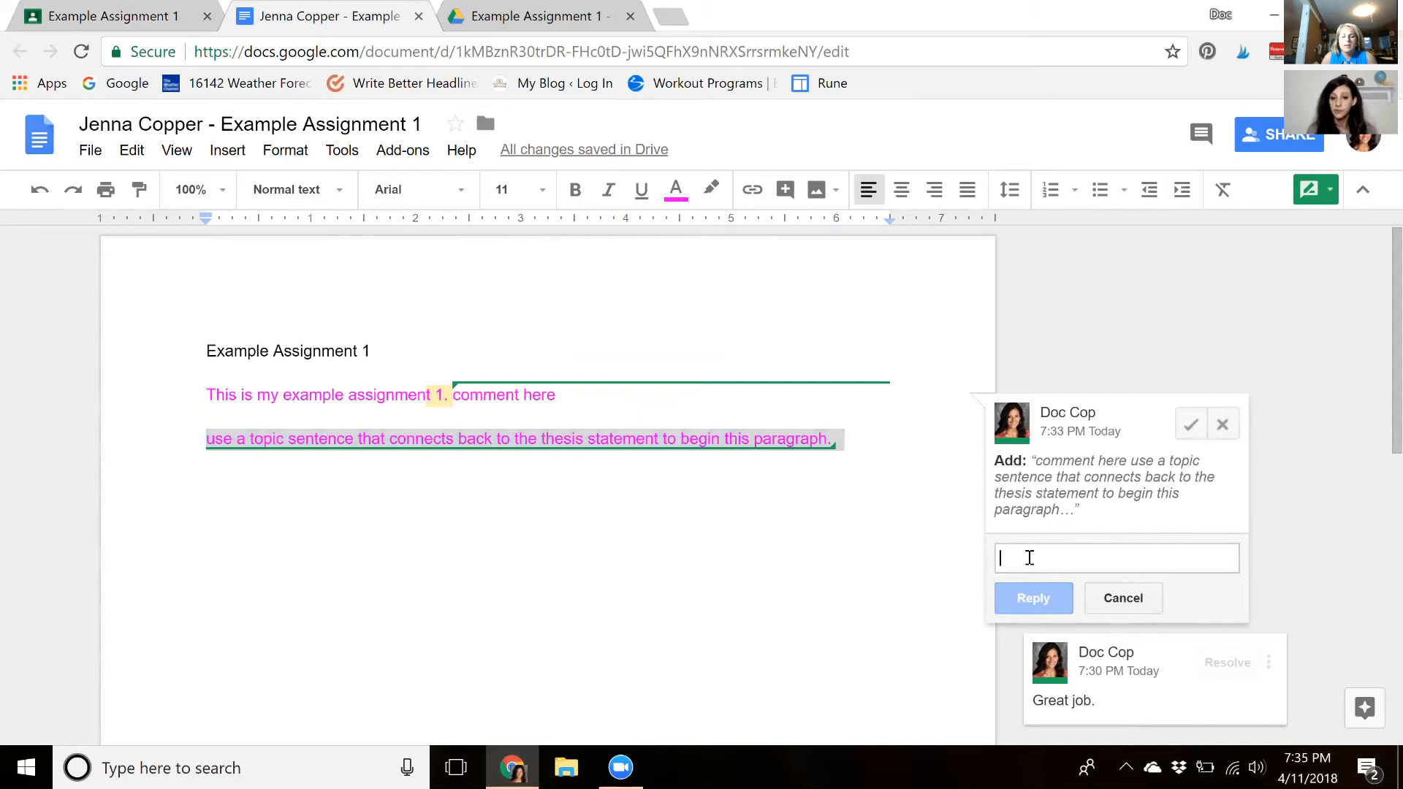
pyautogui.click(1125, 603)
pyautogui.click(880, 445)
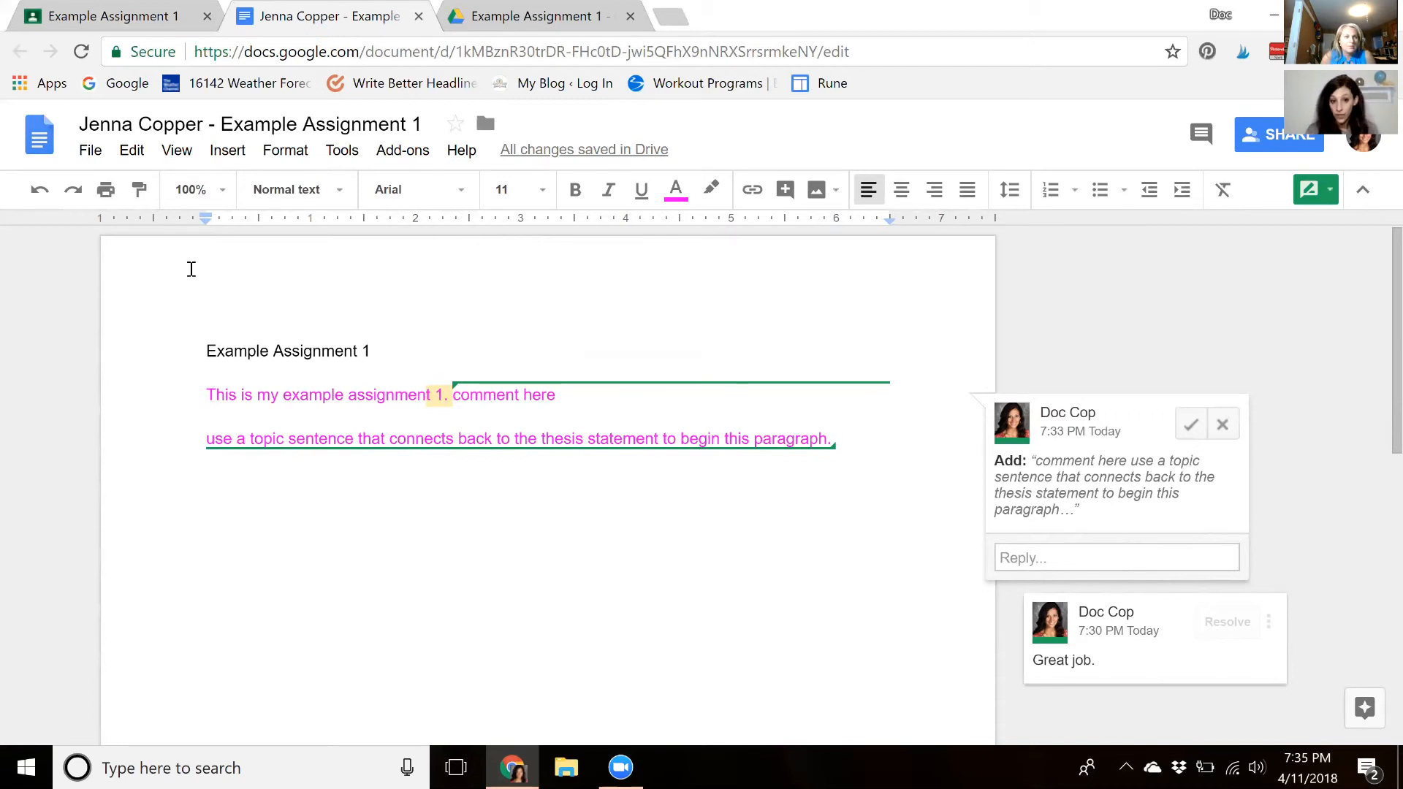
# Open the Keep notepad beside the document and open the saved Contraction, Citation and Awkward notes
pyautogui.click(348, 155)
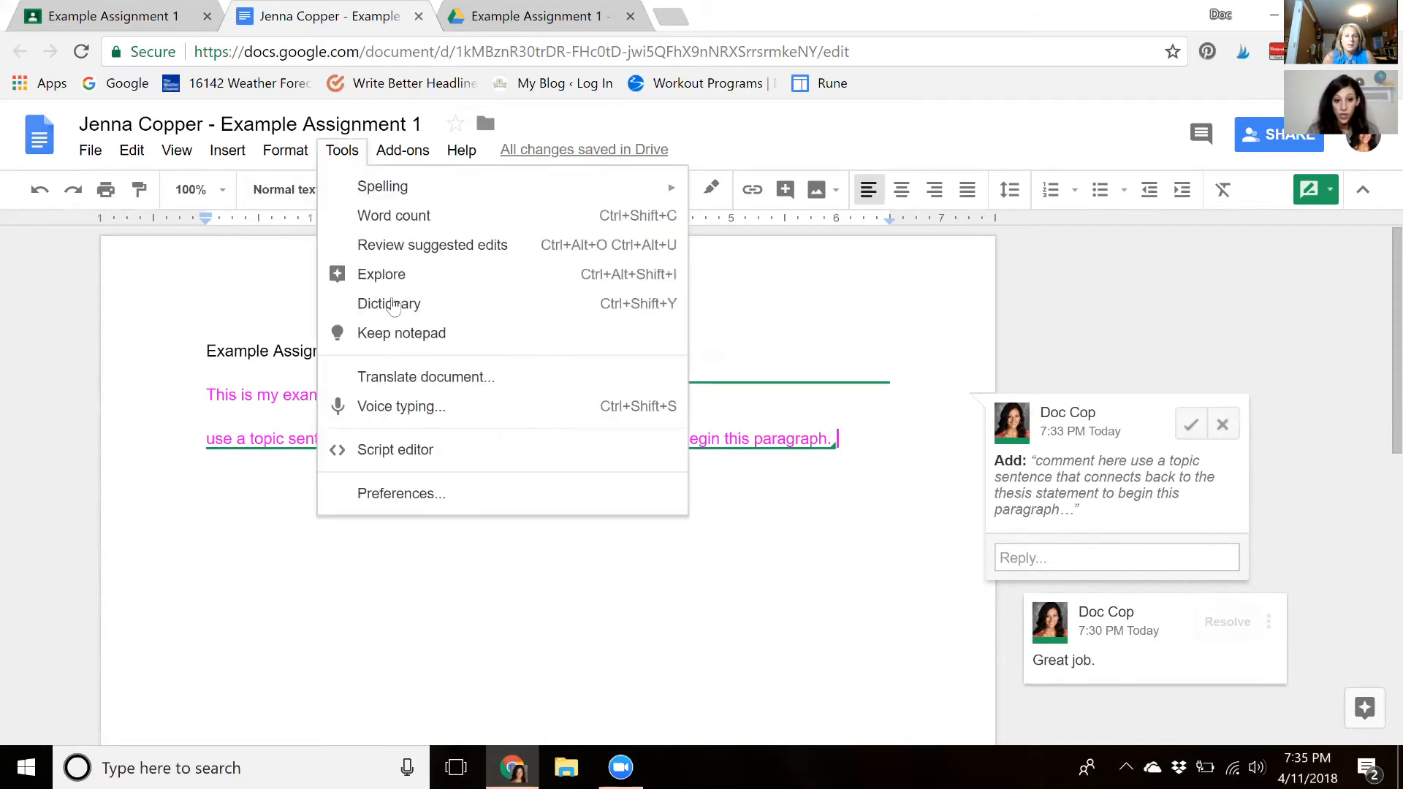
pyautogui.click(413, 350)
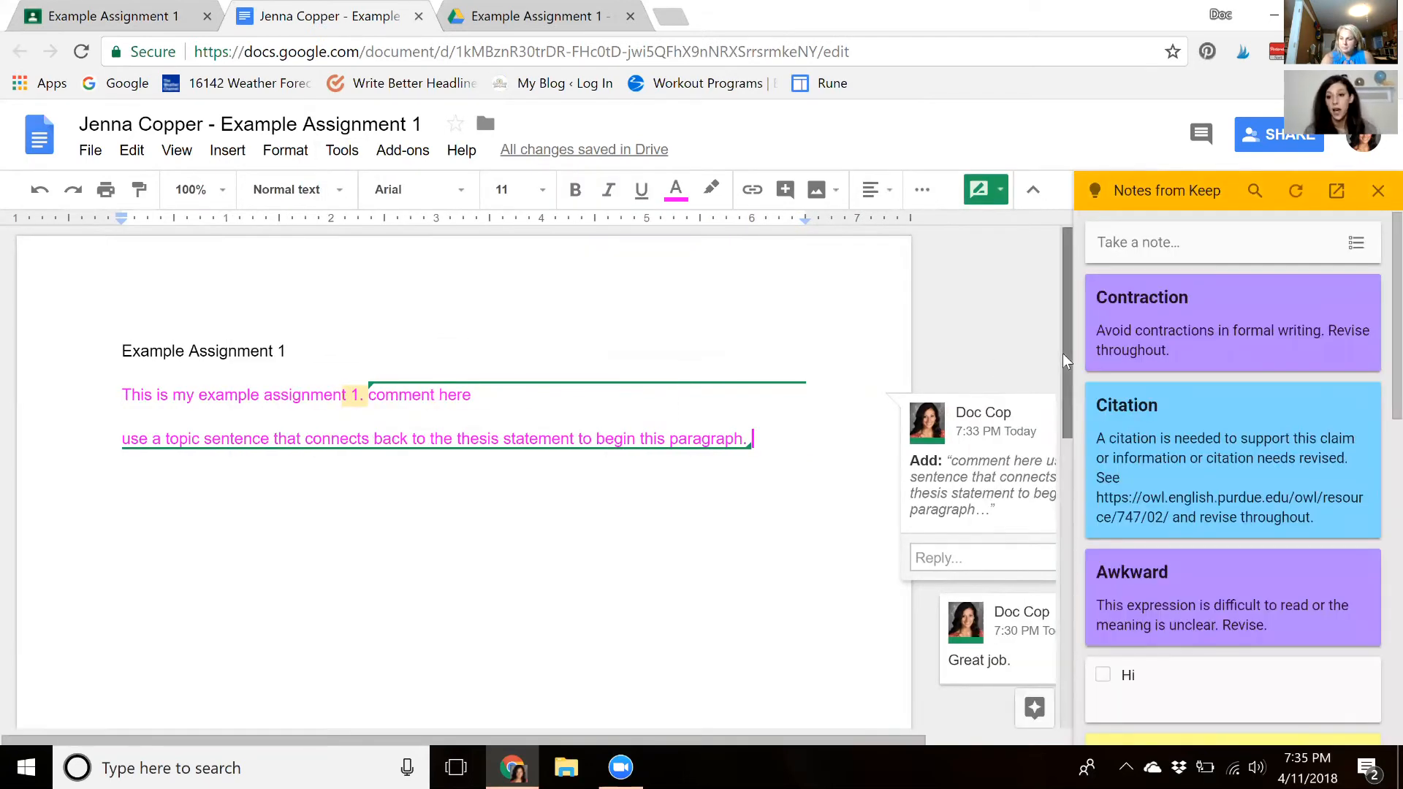
pyautogui.scroll(-3, 1378, 345)
pyautogui.scroll(3, 1378, 314)
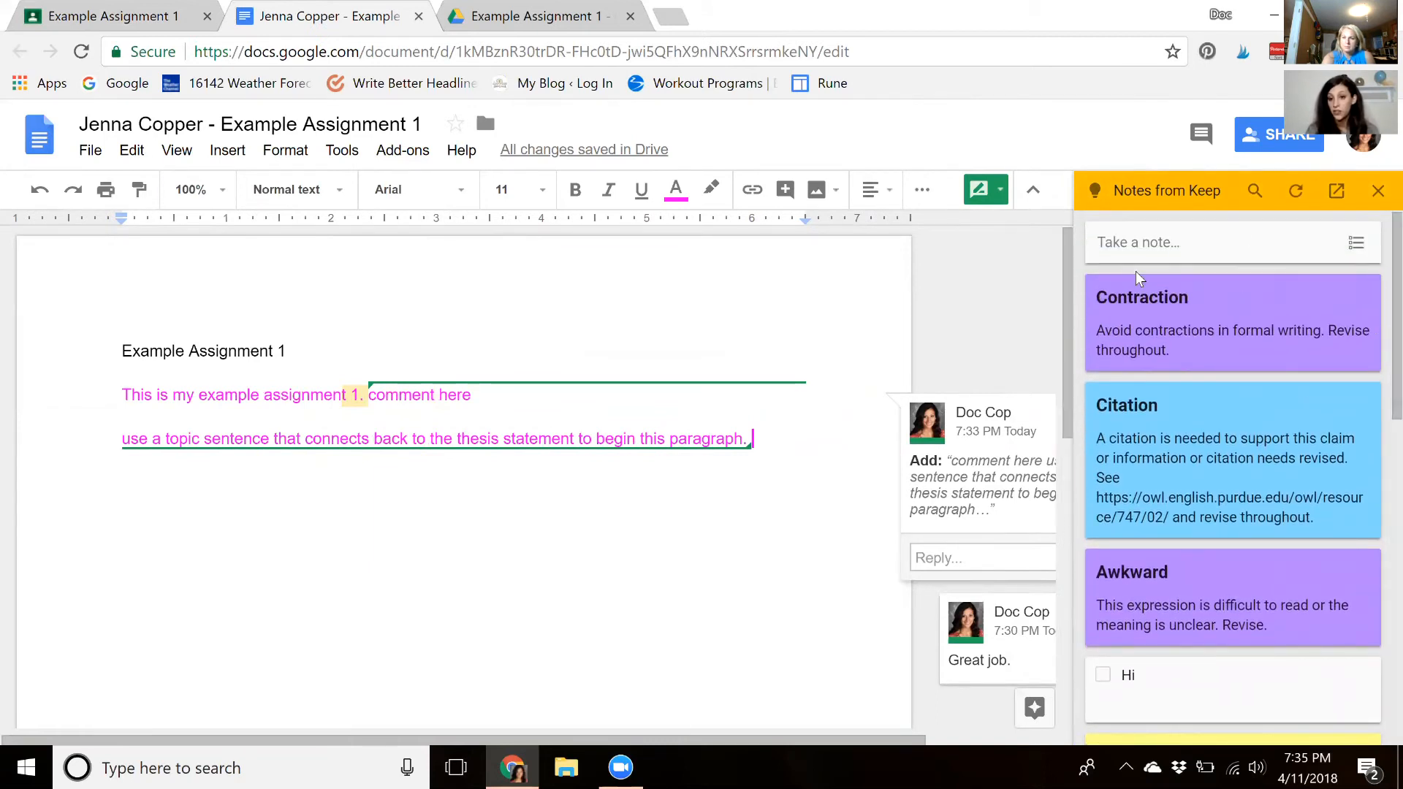
pyautogui.click(1122, 304)
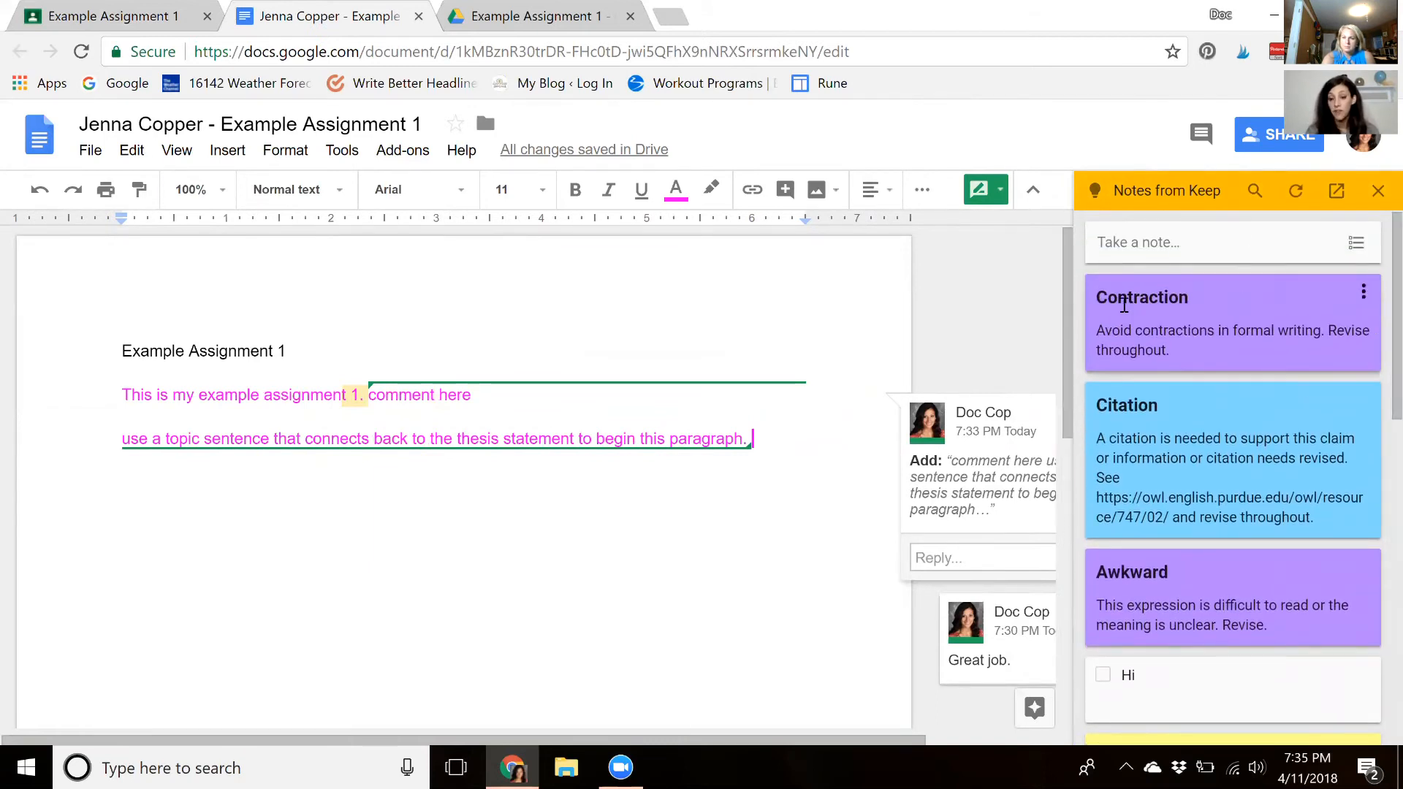
pyautogui.click(1099, 499)
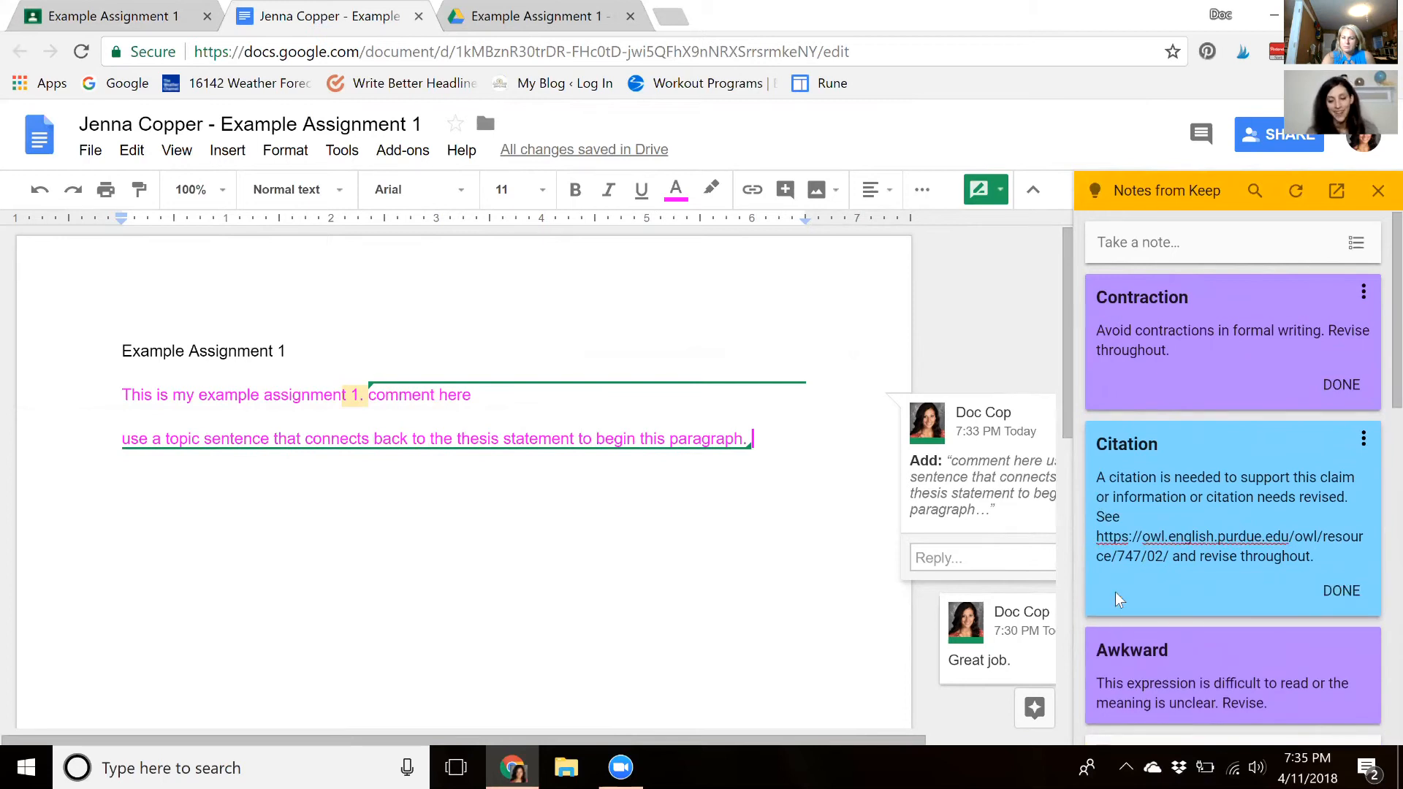
pyautogui.click(1124, 664)
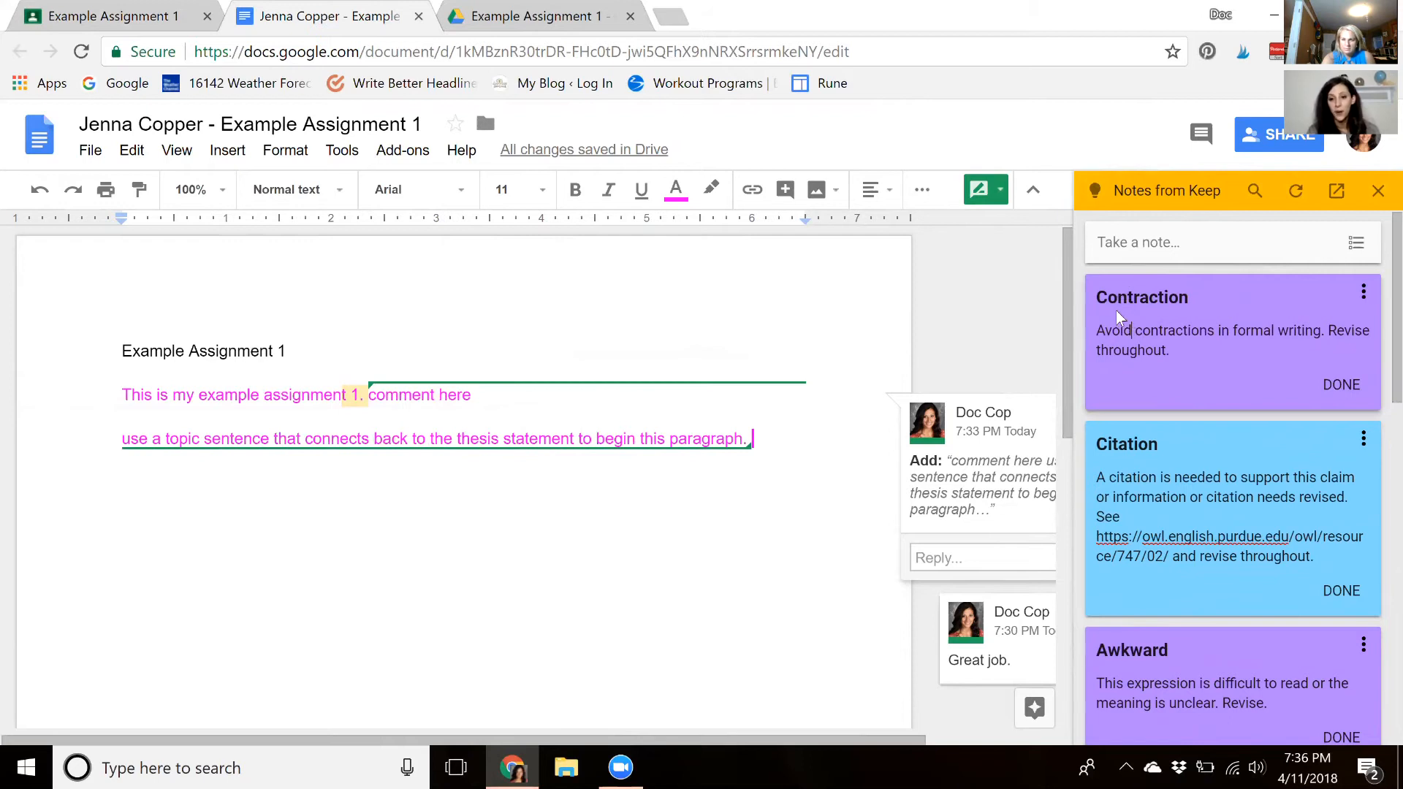
# Insert the Contraction note from Keep into the student's sentence right after "This is my"
pyautogui.moveTo(1121, 323); pyautogui.dragTo(196, 406)
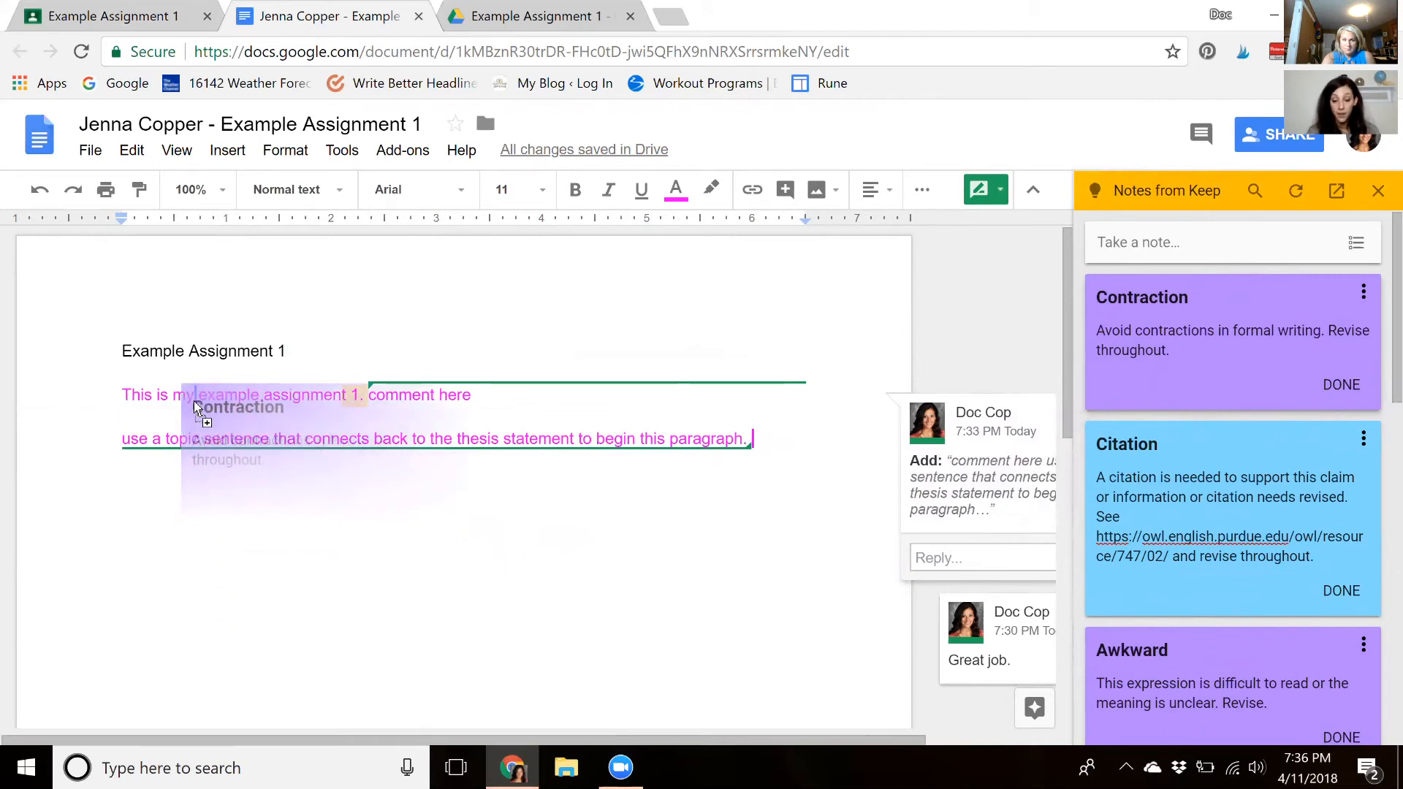
pyautogui.moveTo(196, 406); pyautogui.dragTo(196, 402)
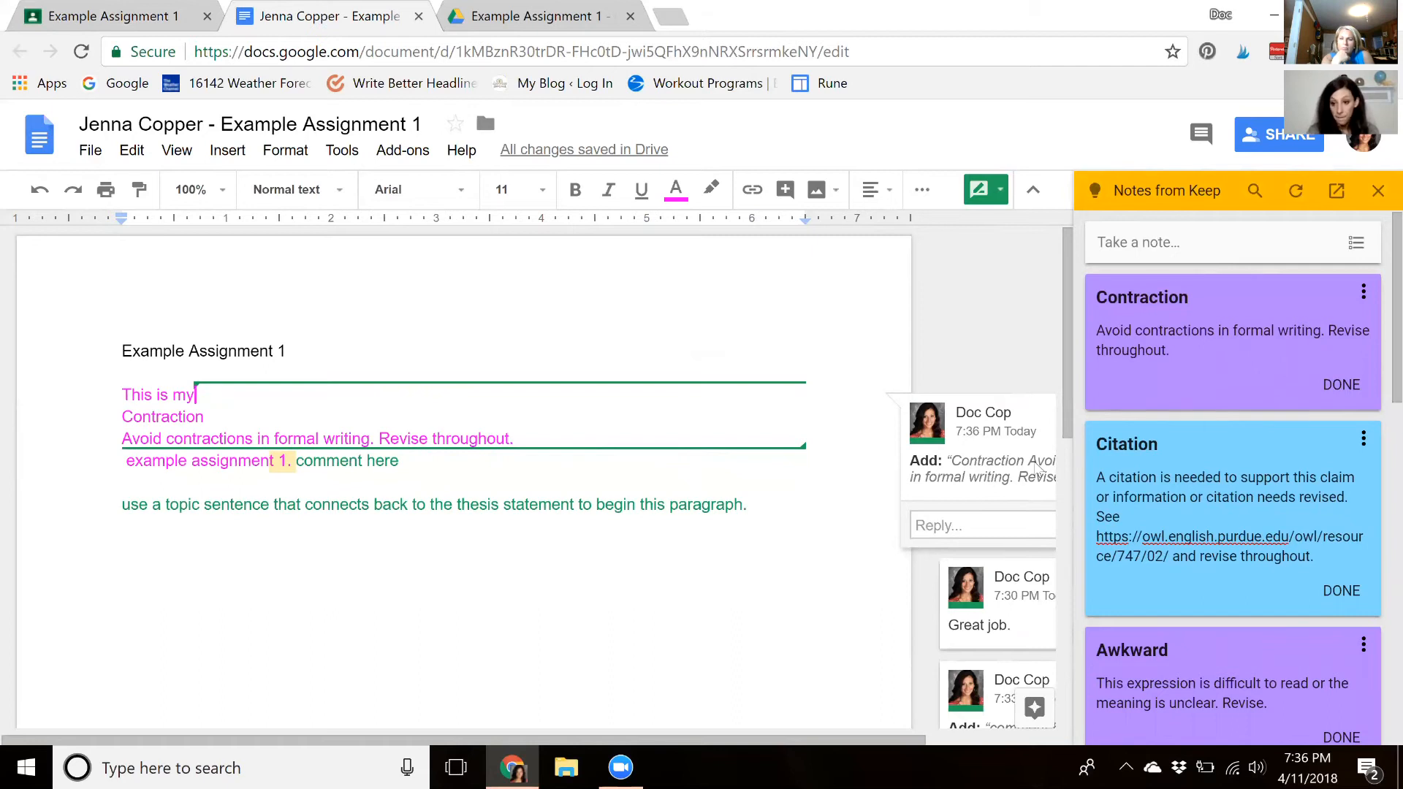
pyautogui.scroll(-3, 1380, 316)
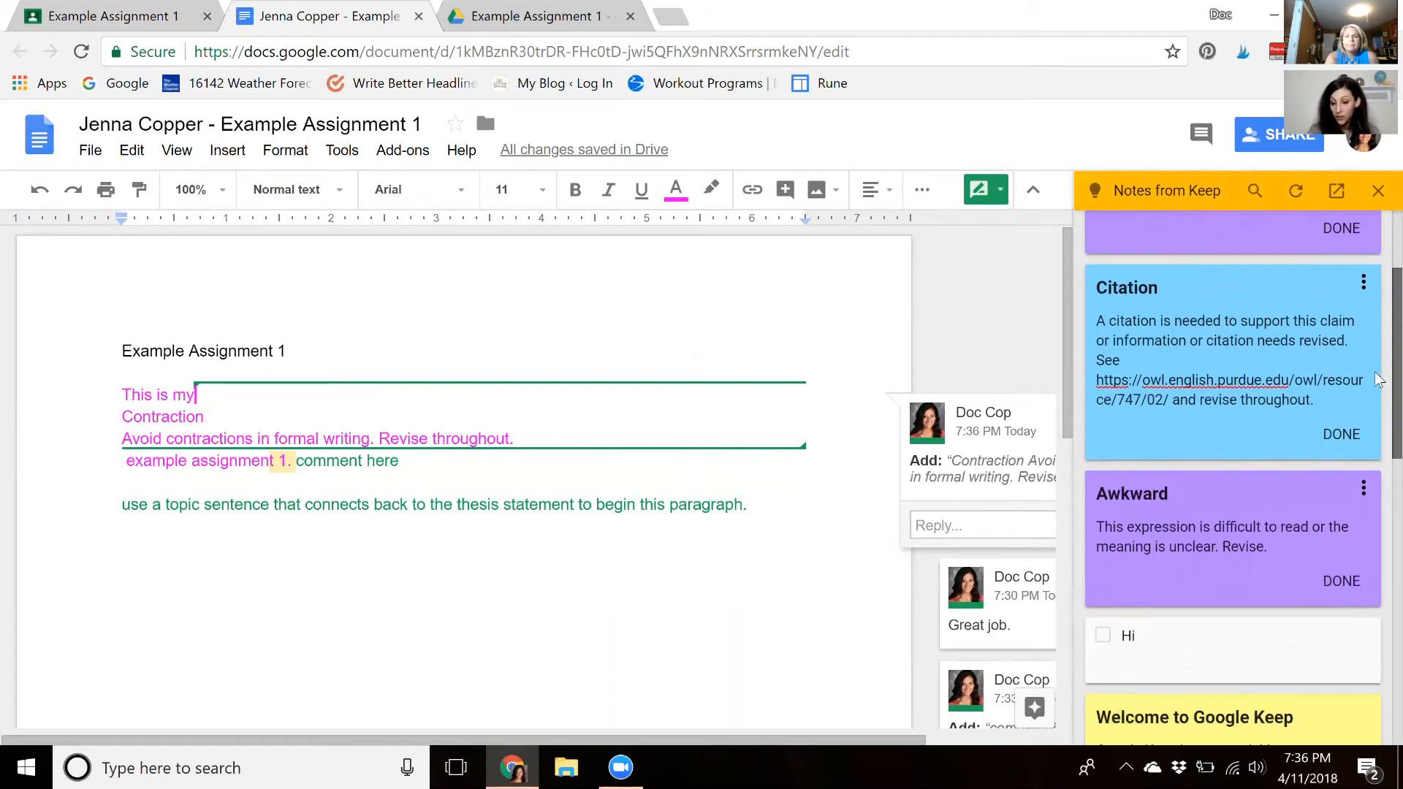
pyautogui.scroll(3, 1377, 336)
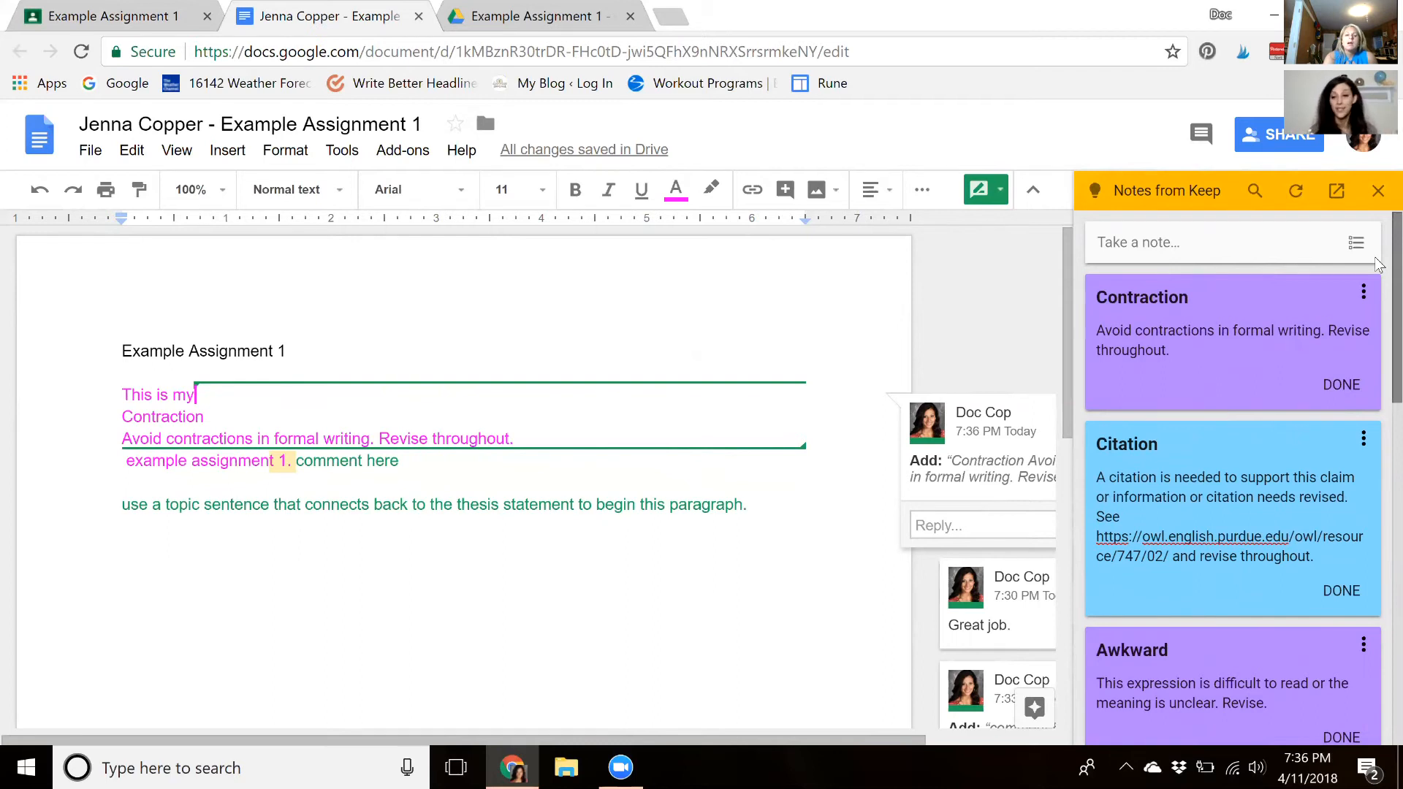
# Open the full Google Keep site in its own browser tab from the document's Keep notepad
pyautogui.click(1338, 191)
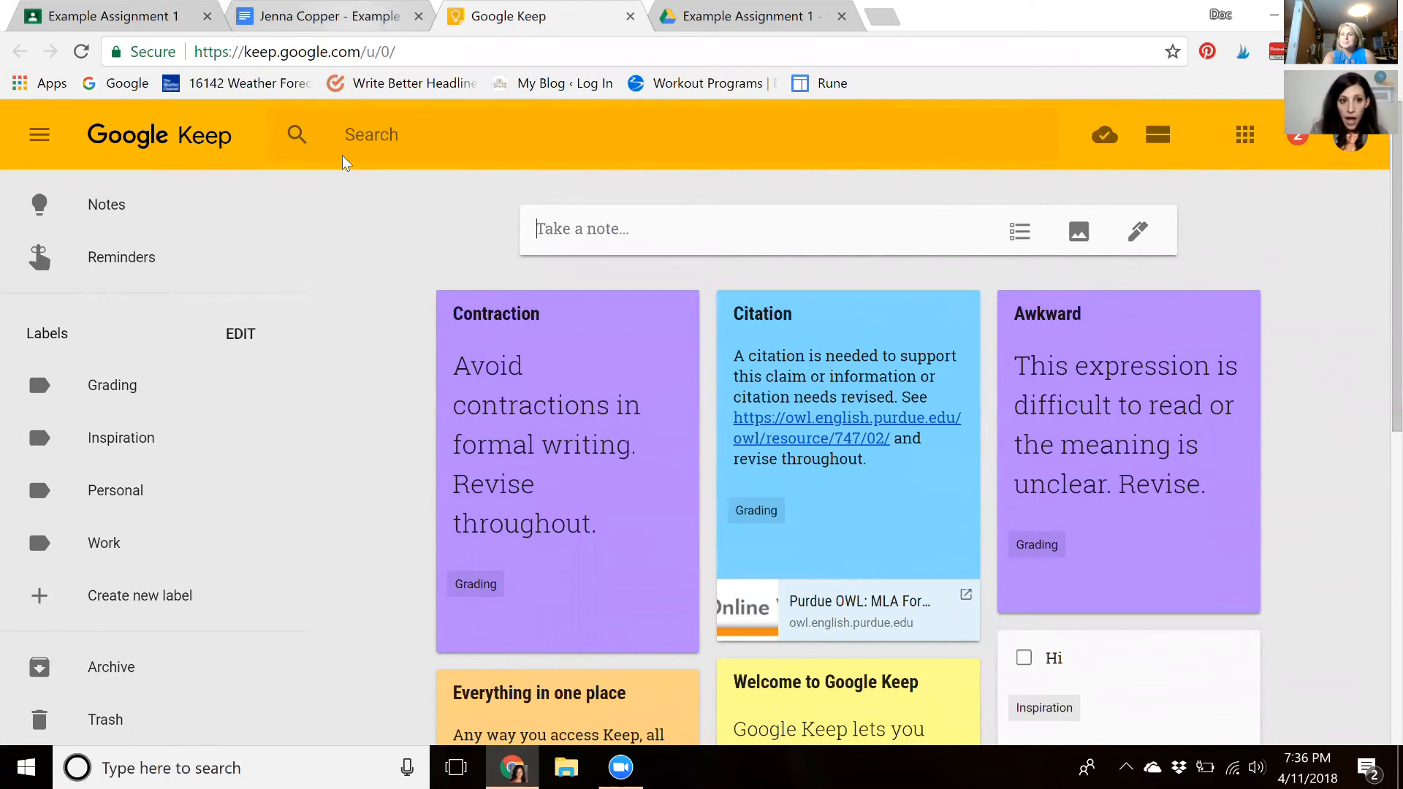
pyautogui.click(329, 16)
pyautogui.click(342, 150)
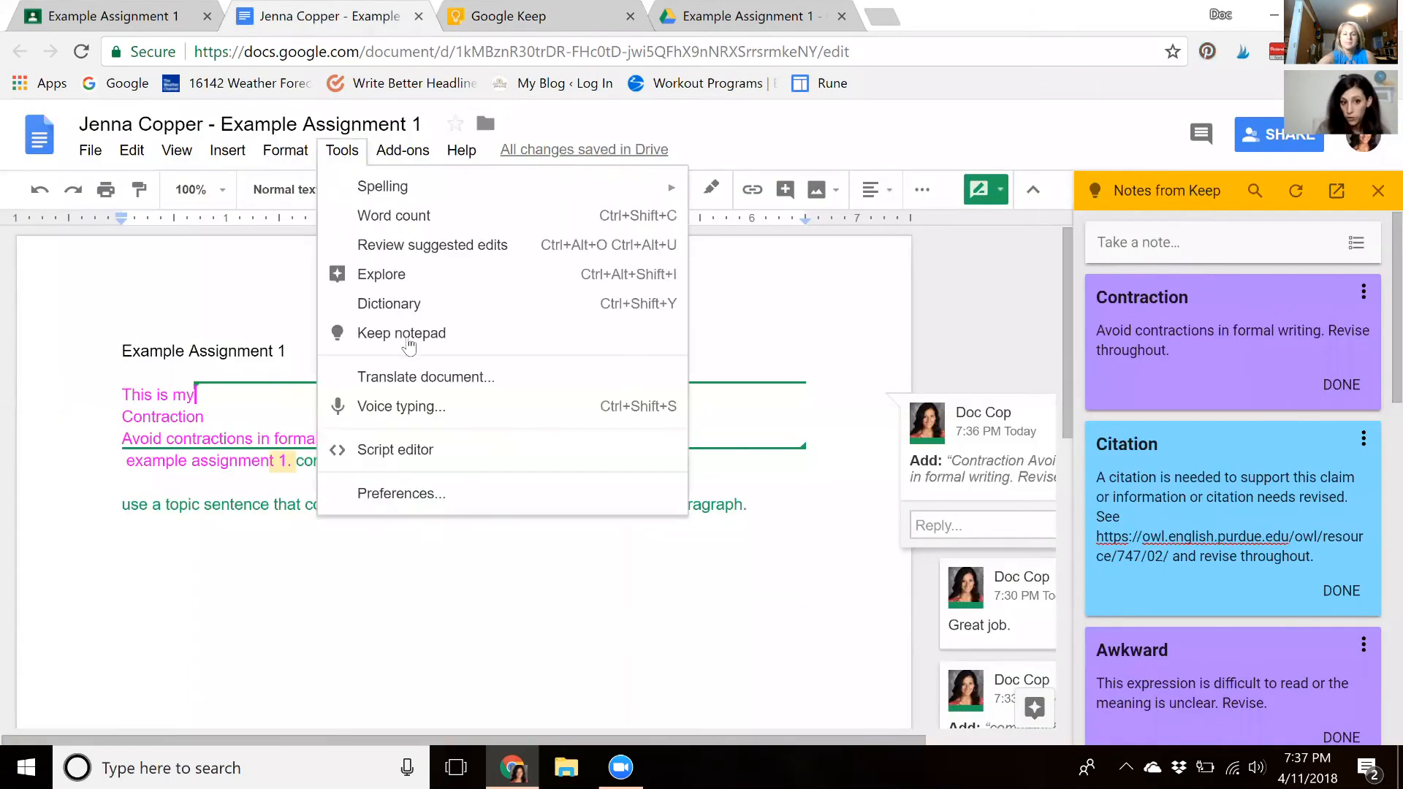
pyautogui.click(408, 338)
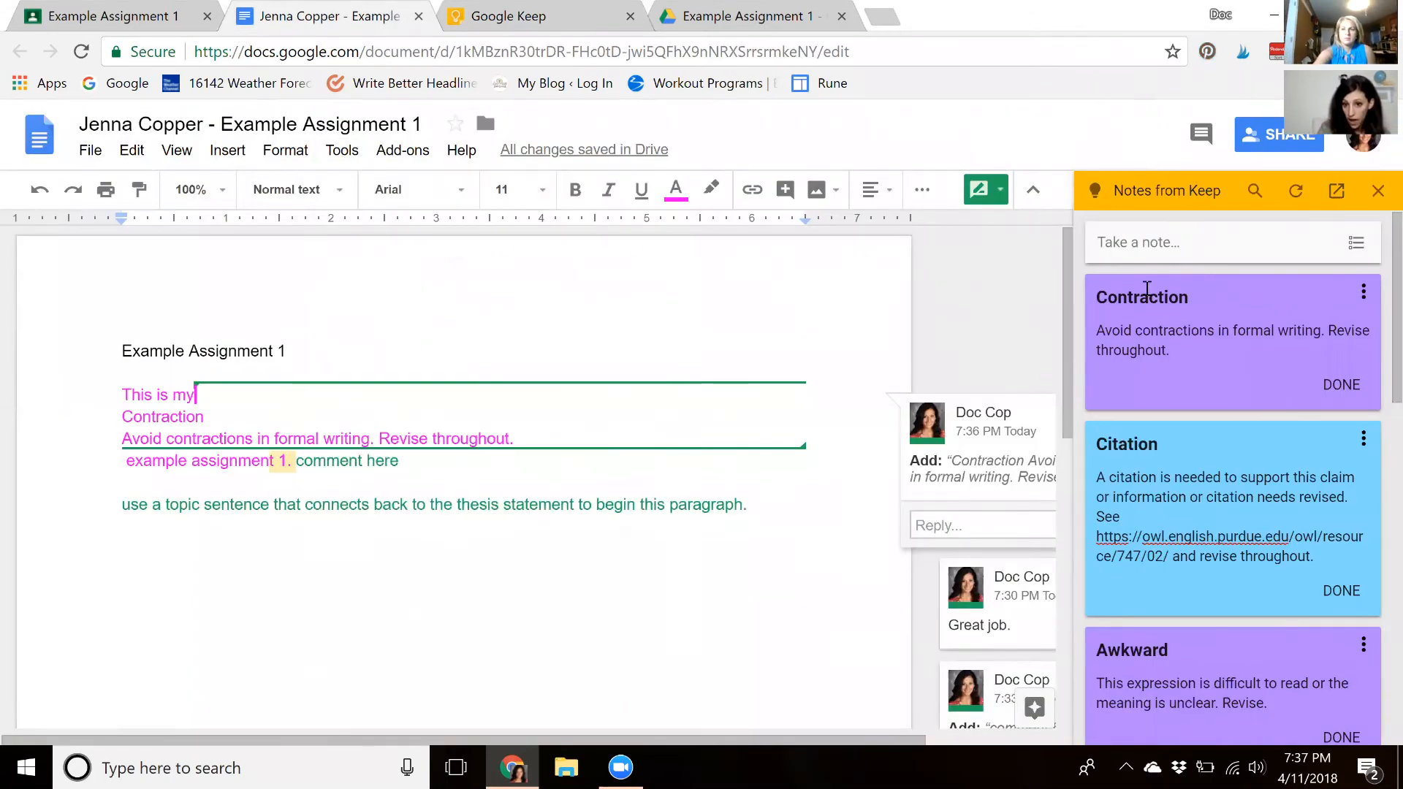
pyautogui.click(1336, 191)
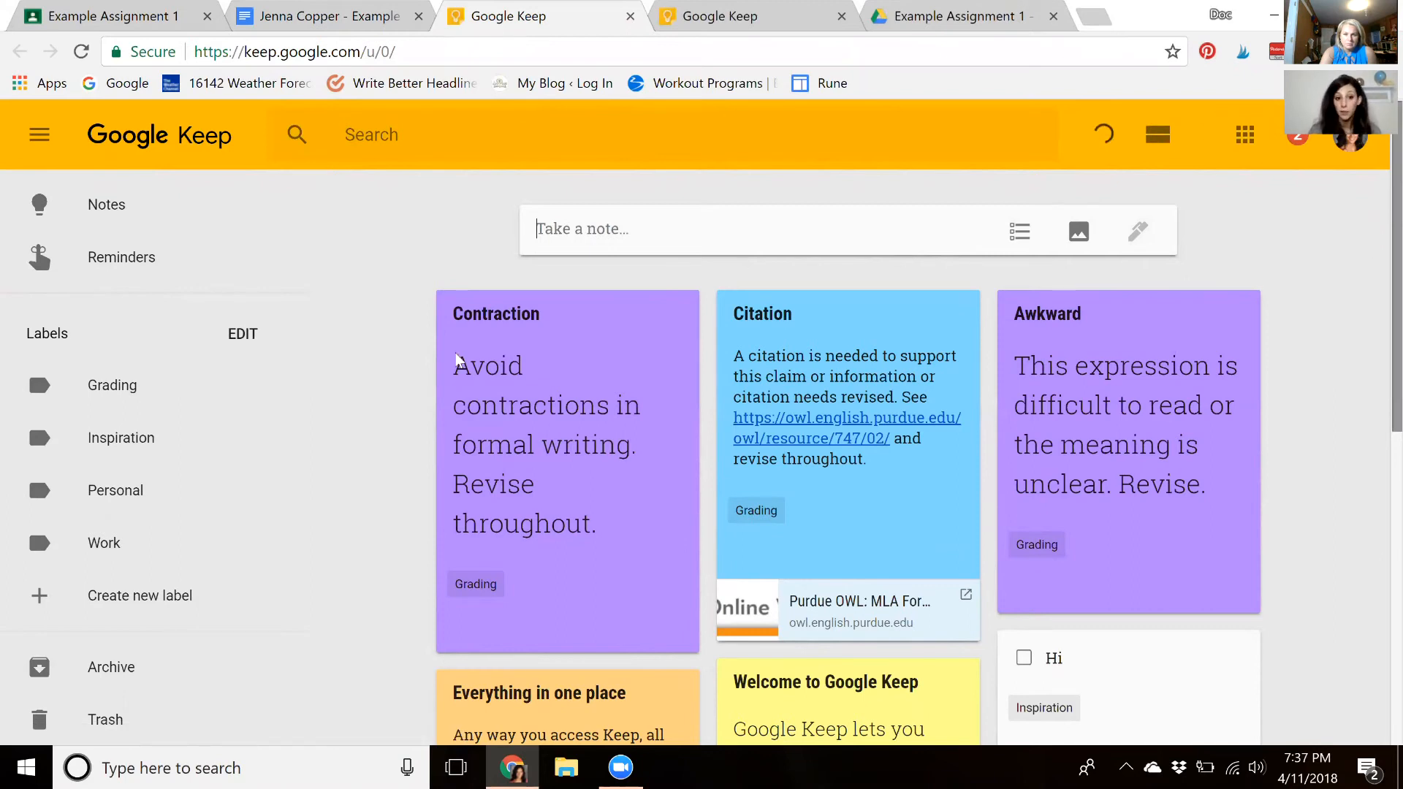
# View the Keep notes filed under the Grading, Inspiration, Personal and Work labels
pyautogui.click(108, 388)
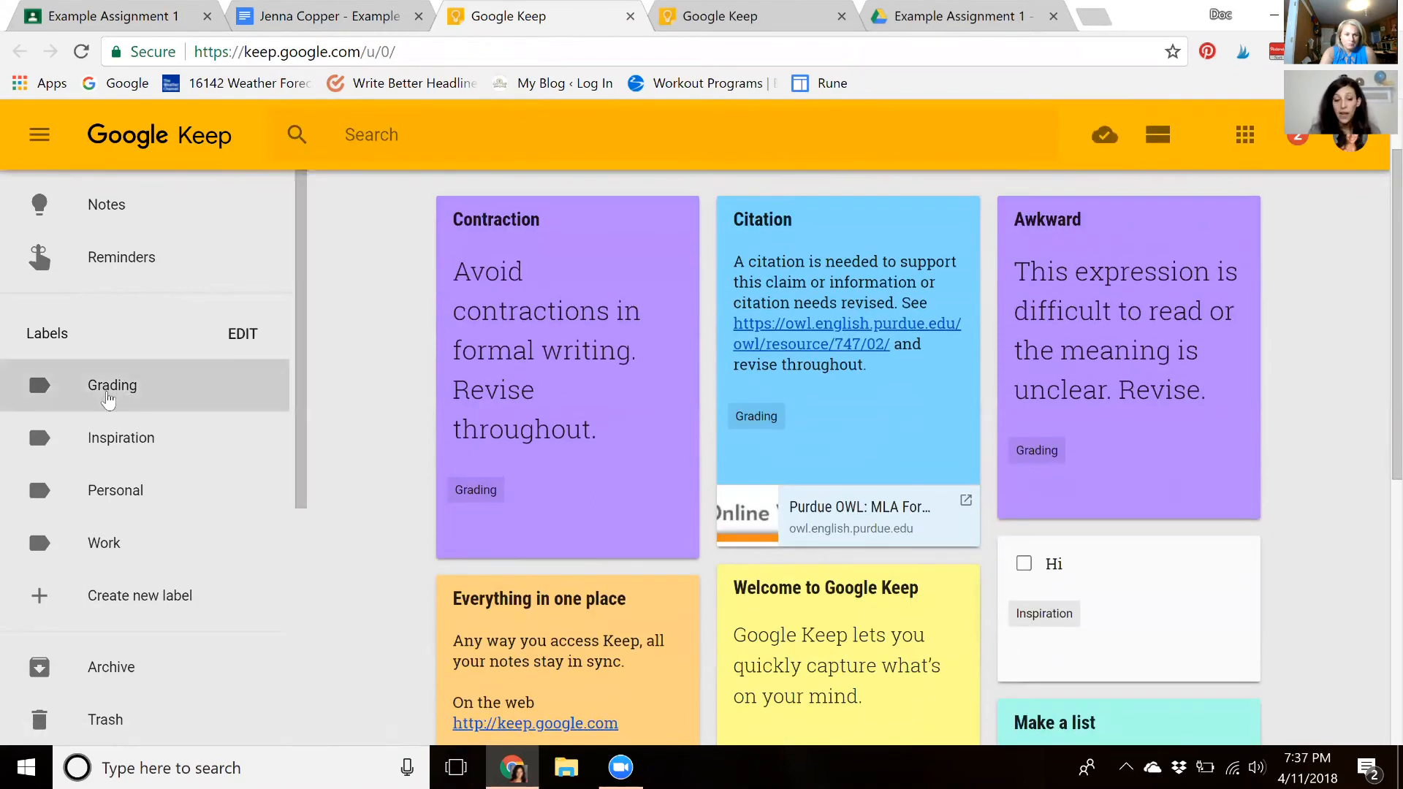
pyautogui.click(111, 439)
pyautogui.click(135, 492)
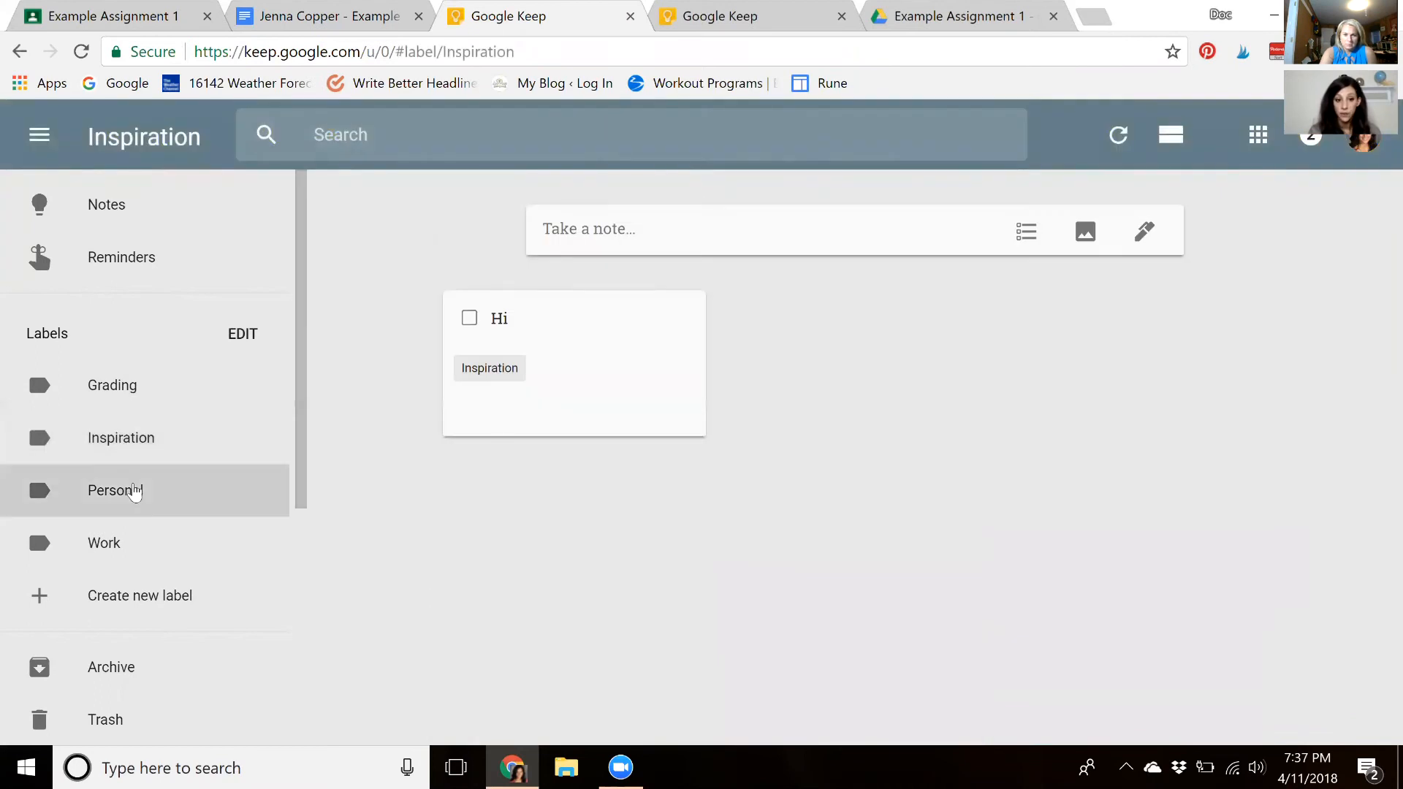
pyautogui.click(135, 542)
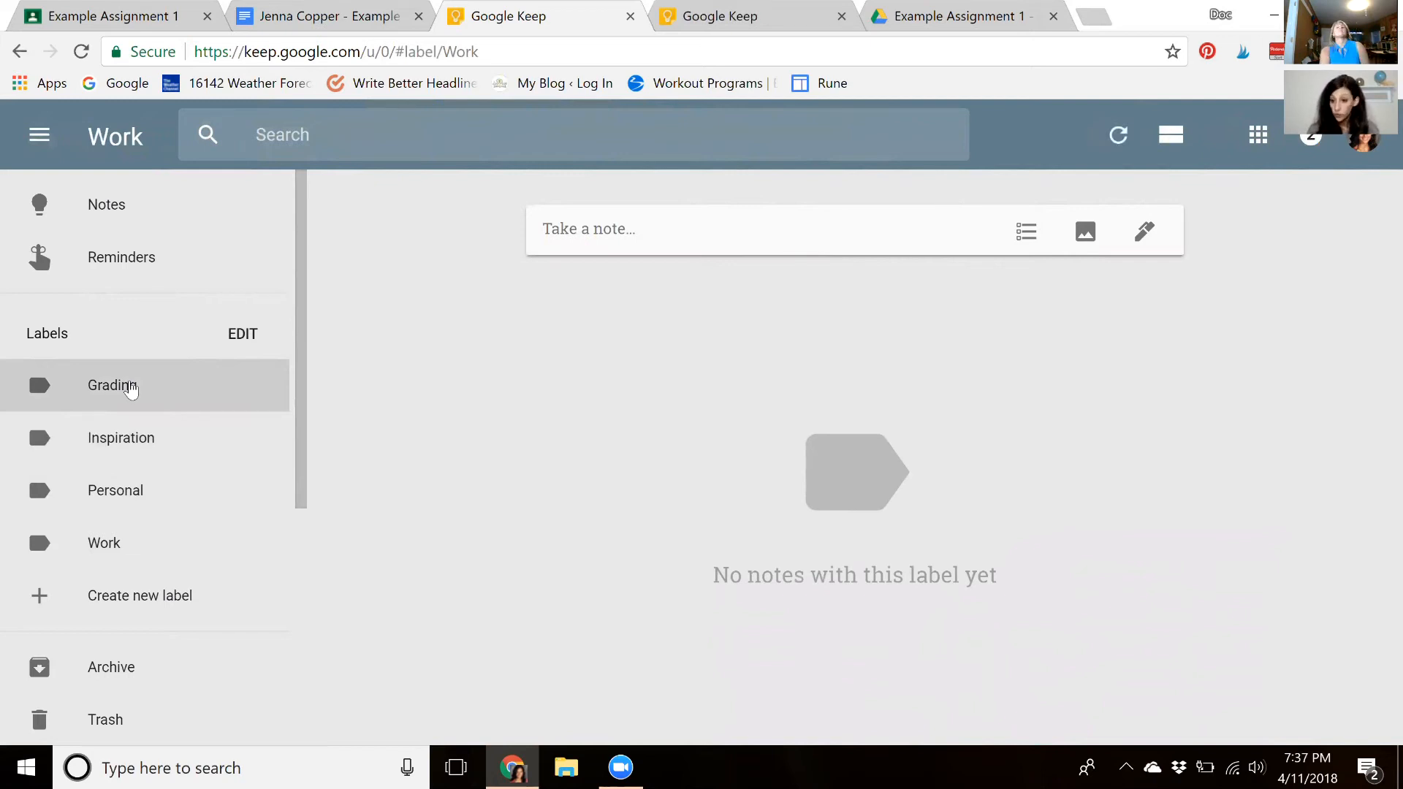
pyautogui.click(169, 589)
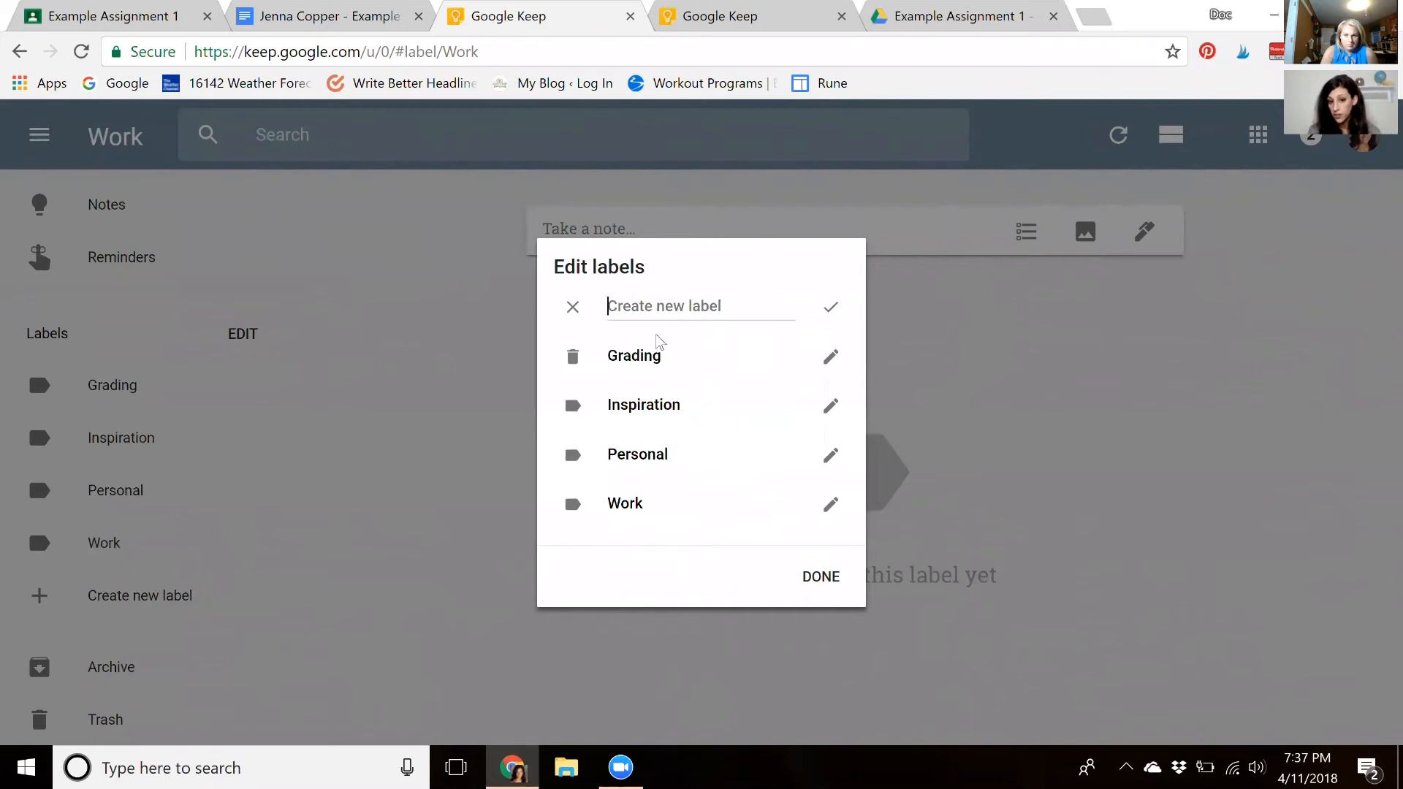
pyautogui.write('Grading')
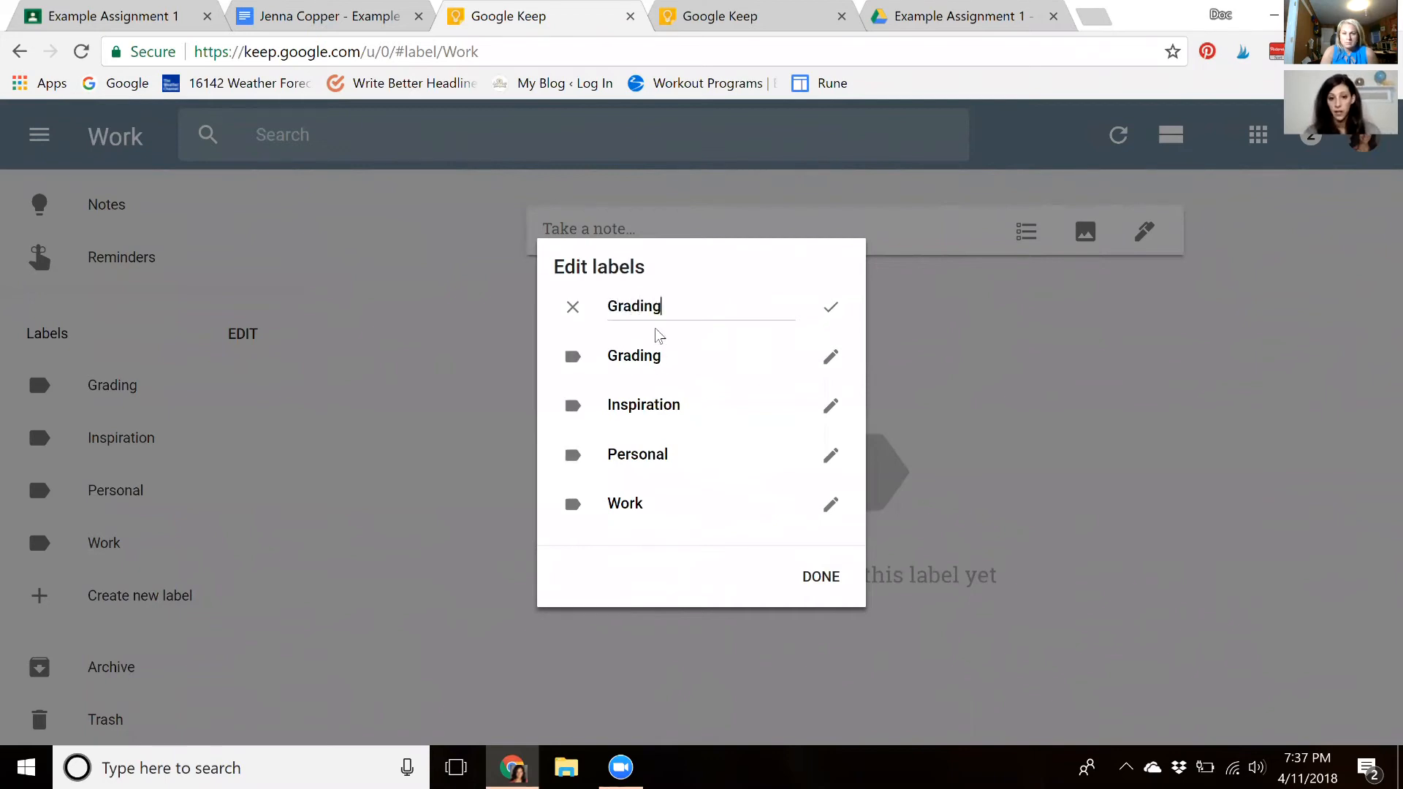
pyautogui.click(577, 310)
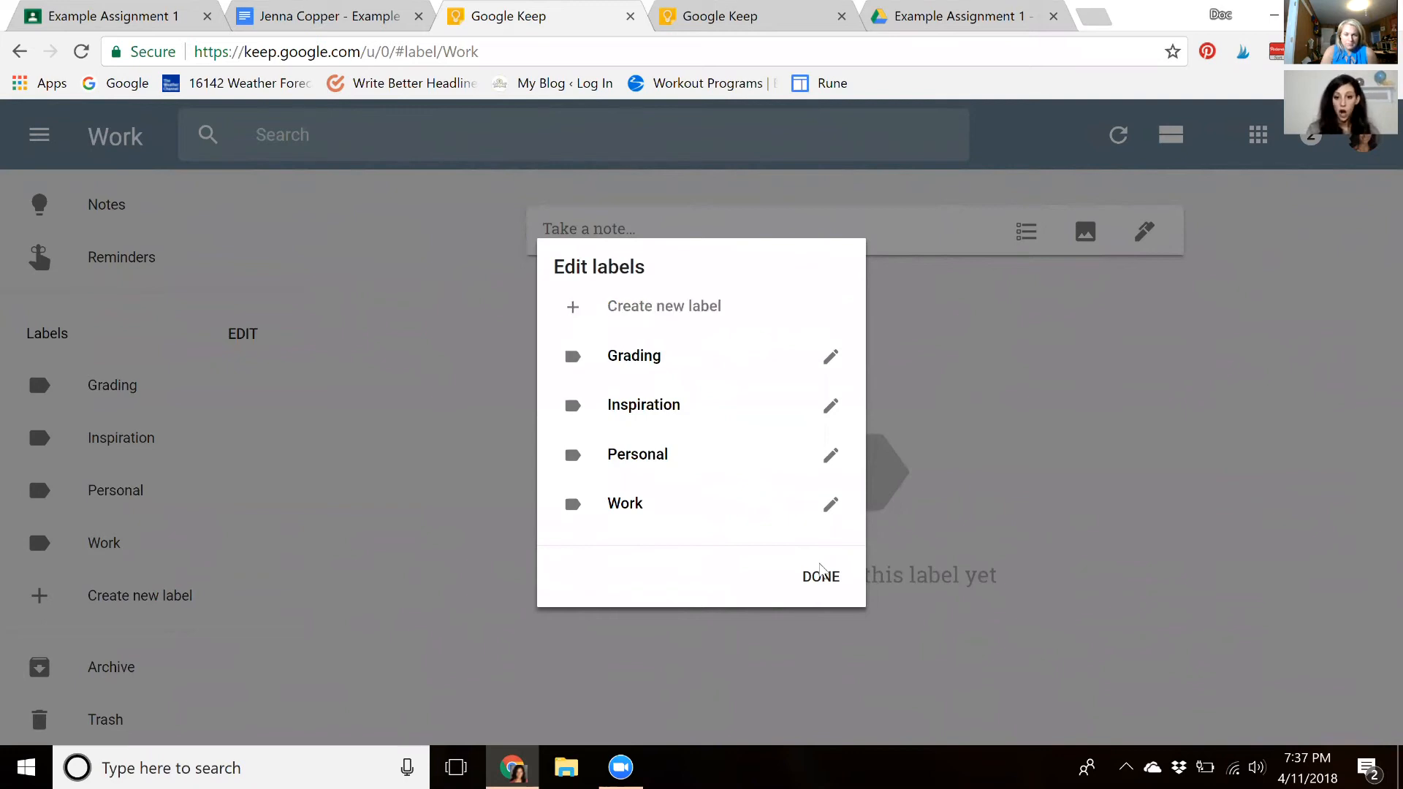
pyautogui.click(820, 576)
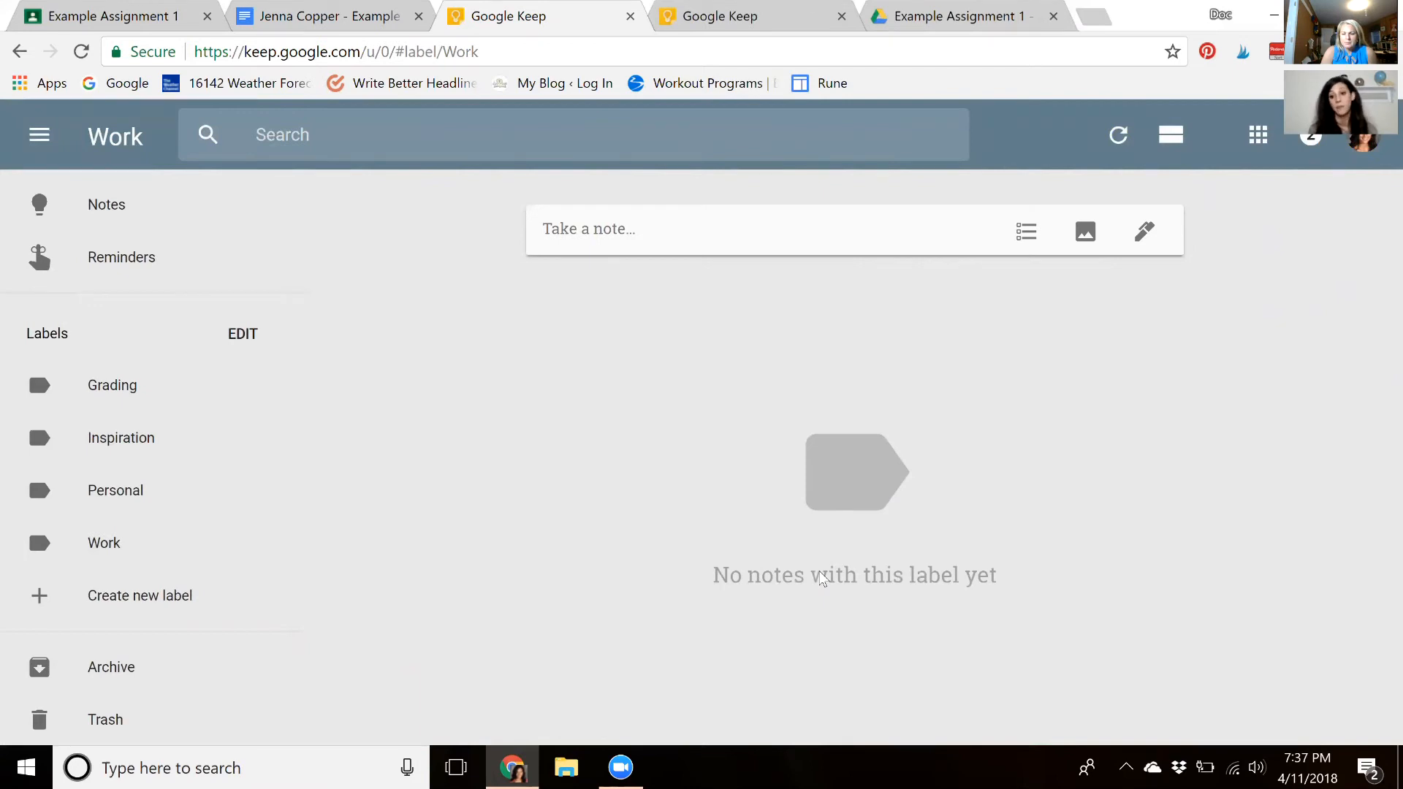
# Start a new note under the Grading label and title it "Comma Slice"
pyautogui.click(128, 387)
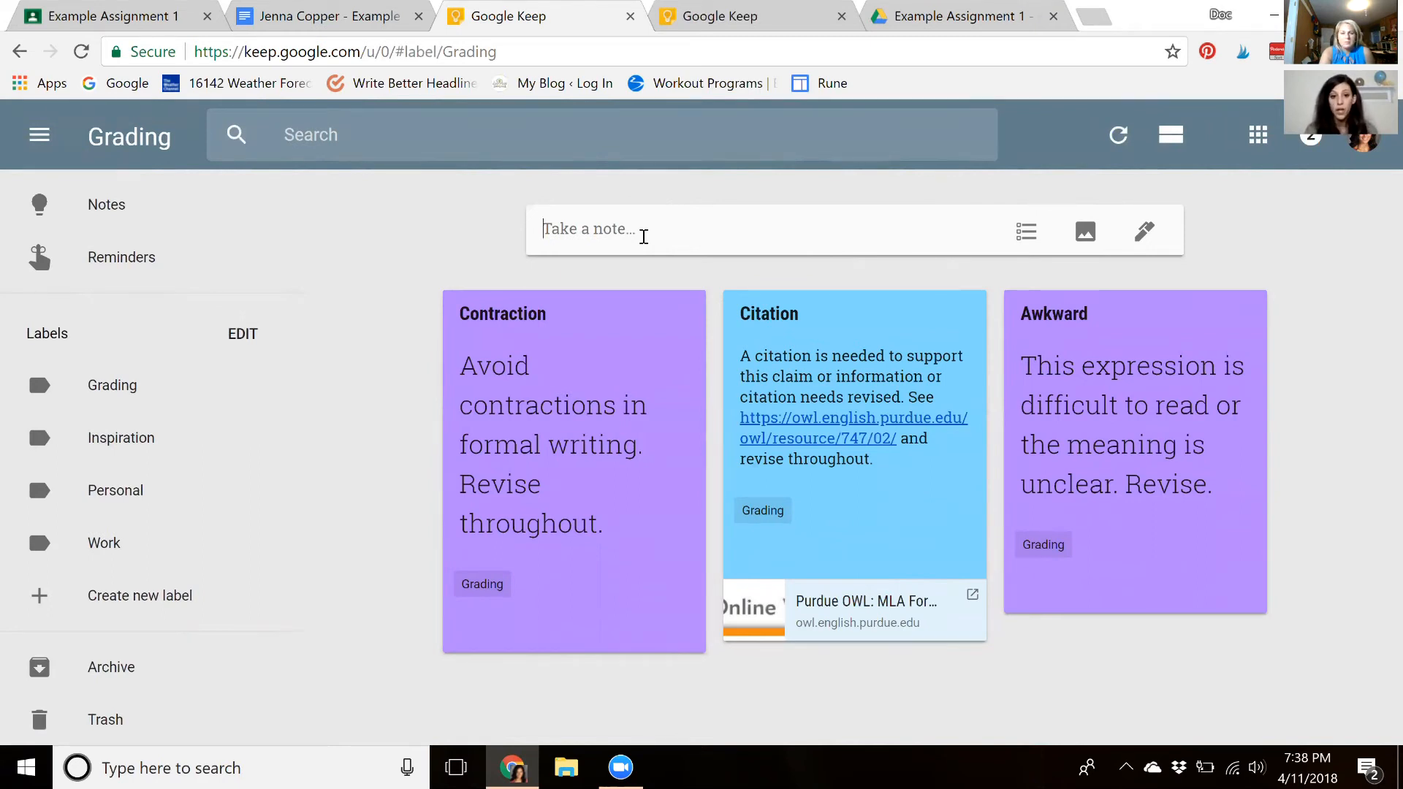
pyautogui.click(586, 230)
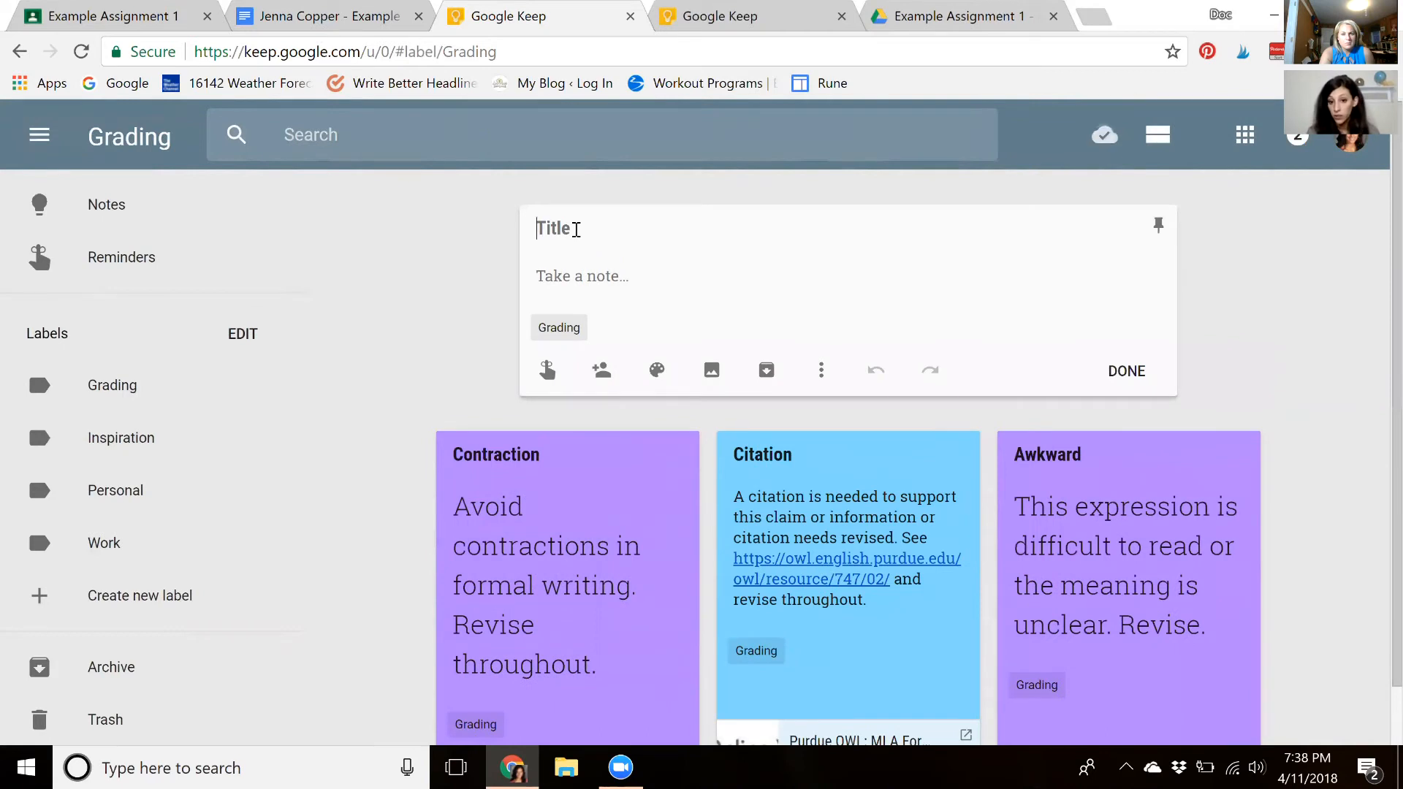
pyautogui.write('Ck')
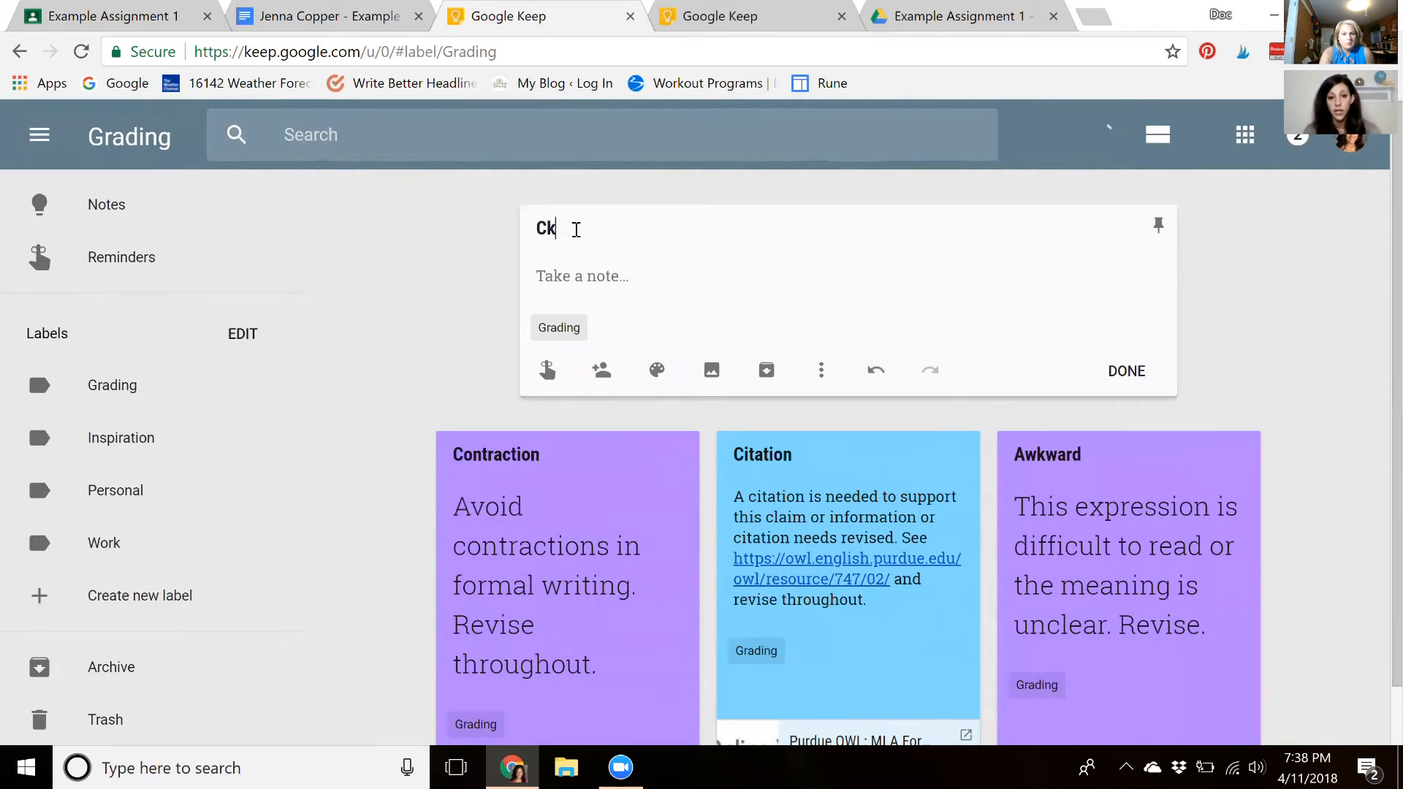
pyautogui.press('BackSpace')
pyautogui.write('omm')
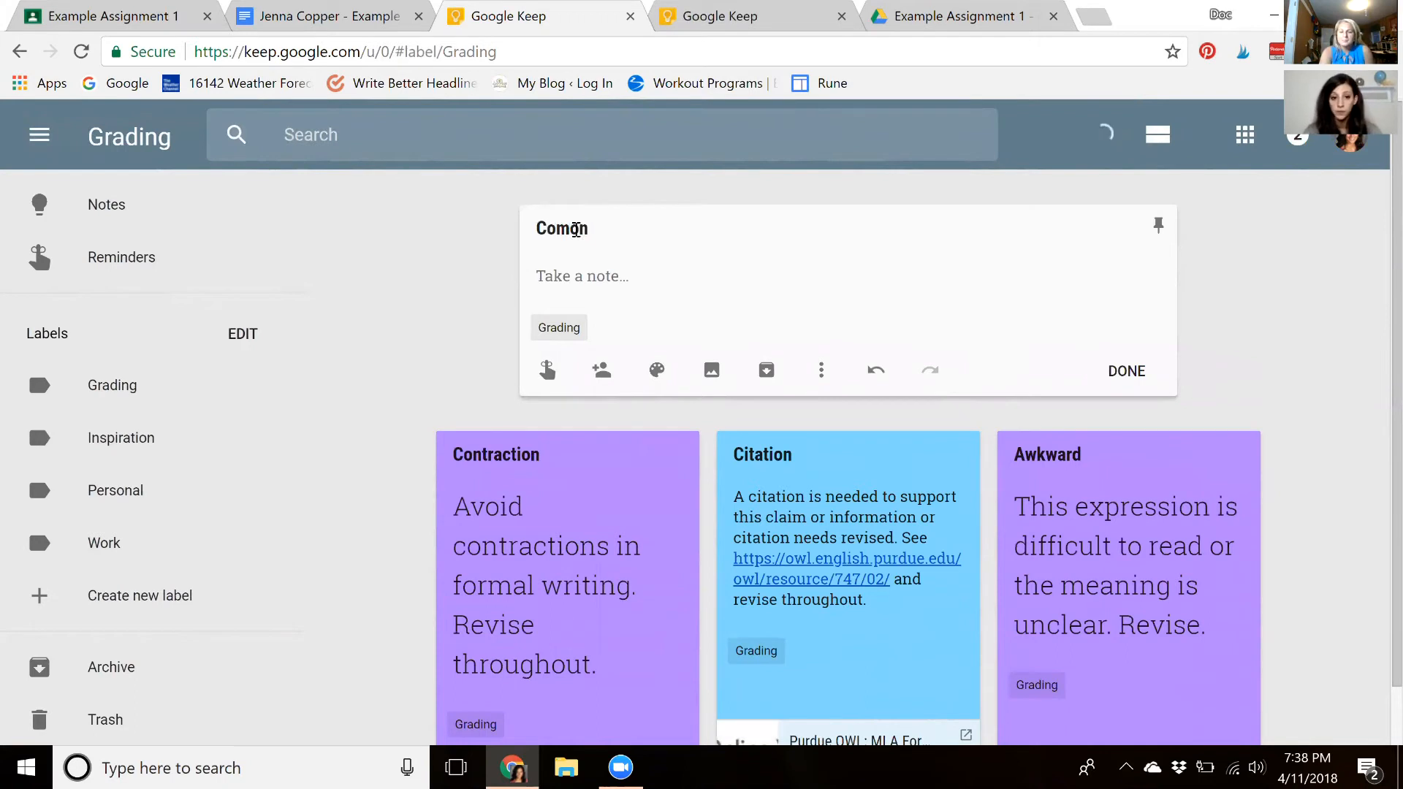
pyautogui.press('BackSpace')
pyautogui.write('ma Slice')
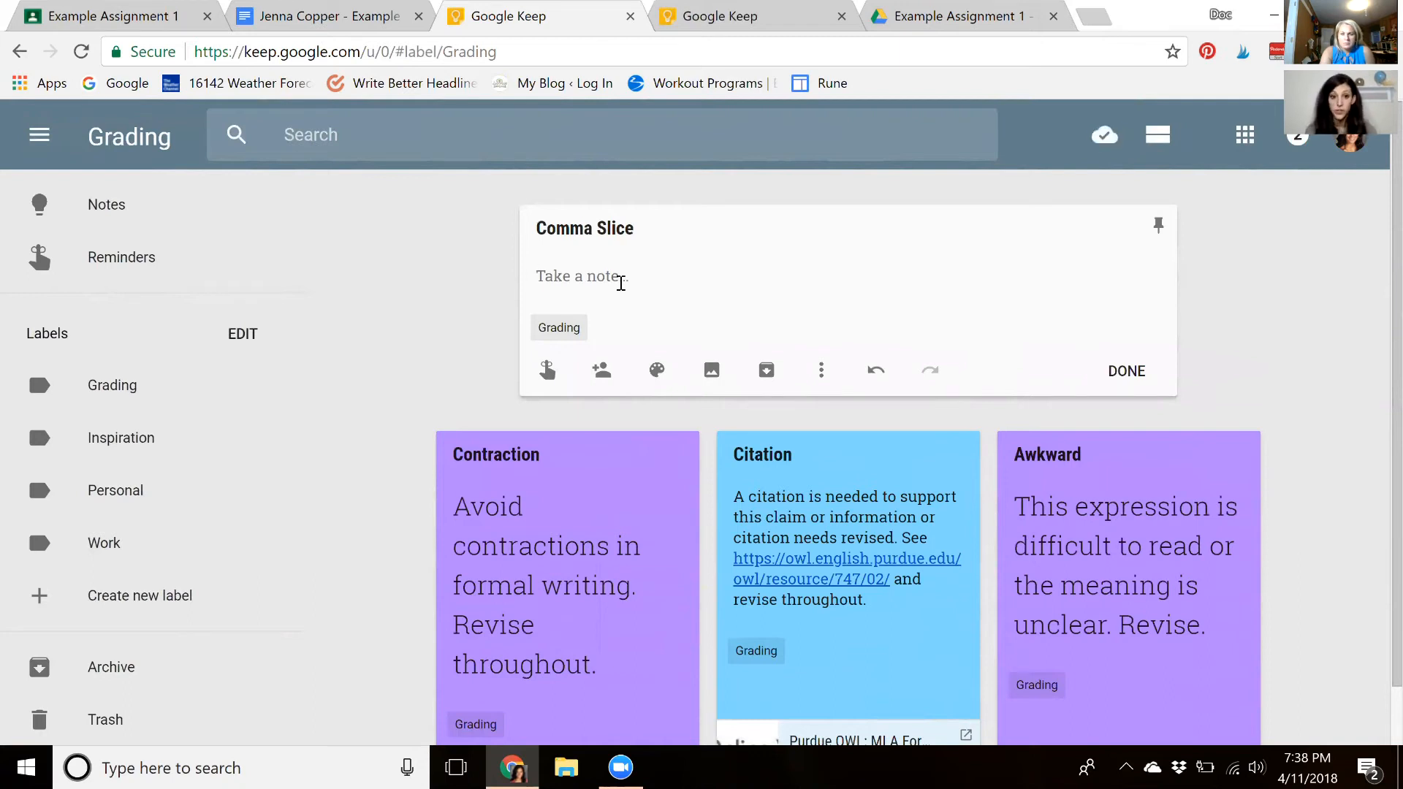
# Enter "Your comment goes here for dragging and dropping." as the body of the Comma Slice note
pyautogui.click(620, 284)
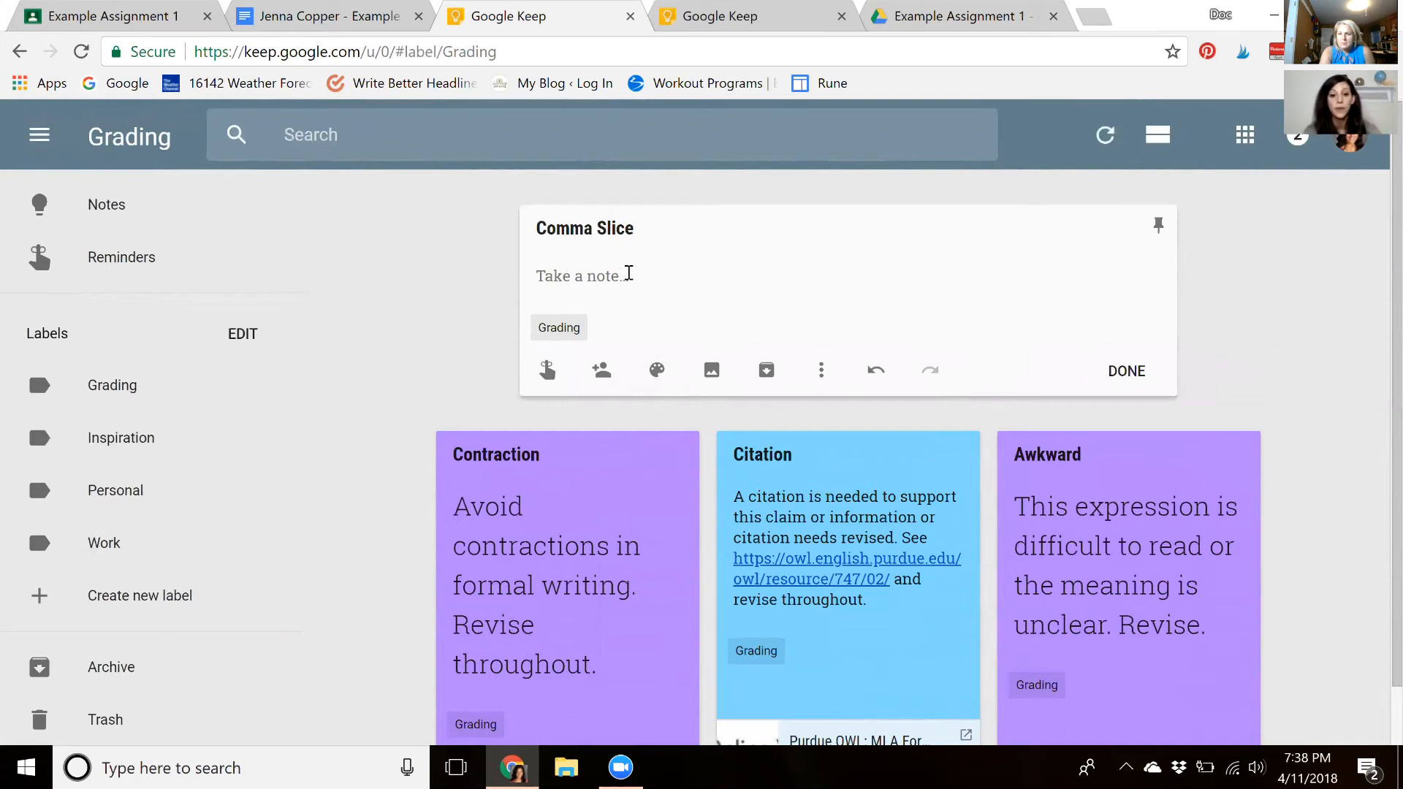
pyautogui.write('Your comment goes h')
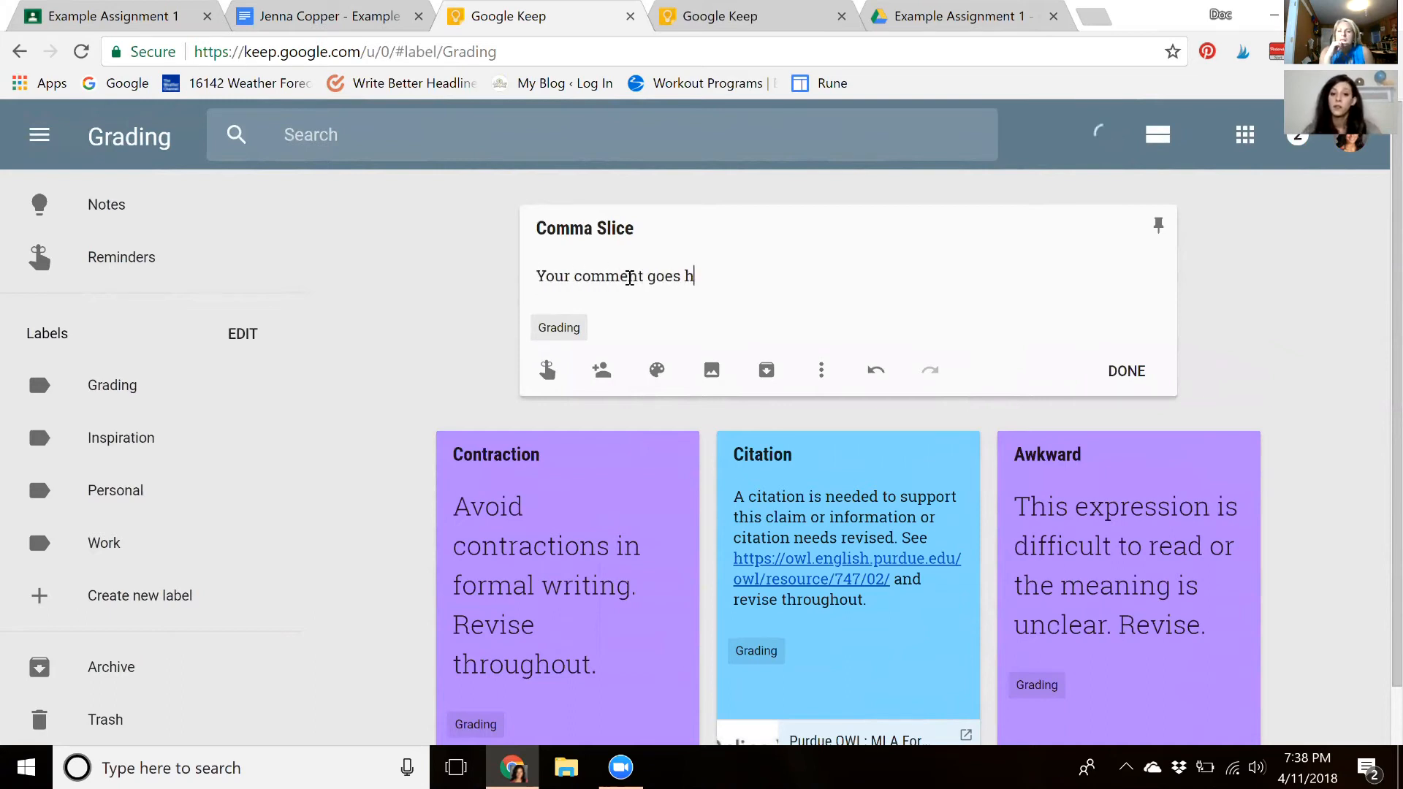
pyautogui.write('ere for dragging and dropping.')
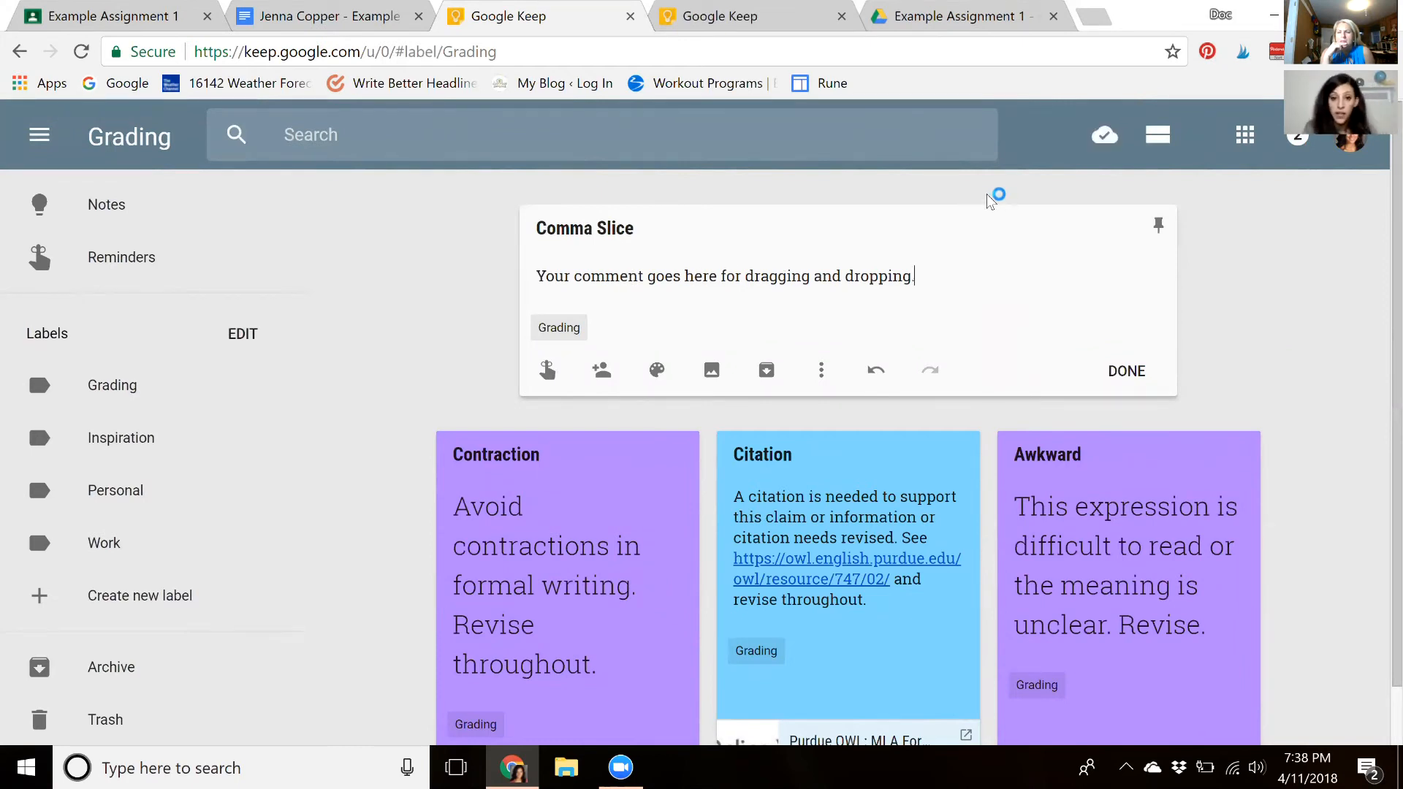
# Search for "purdue owl" in a new browser tab and open the Purdue OWL website
pyautogui.click(1096, 21)
pyautogui.write('purd')
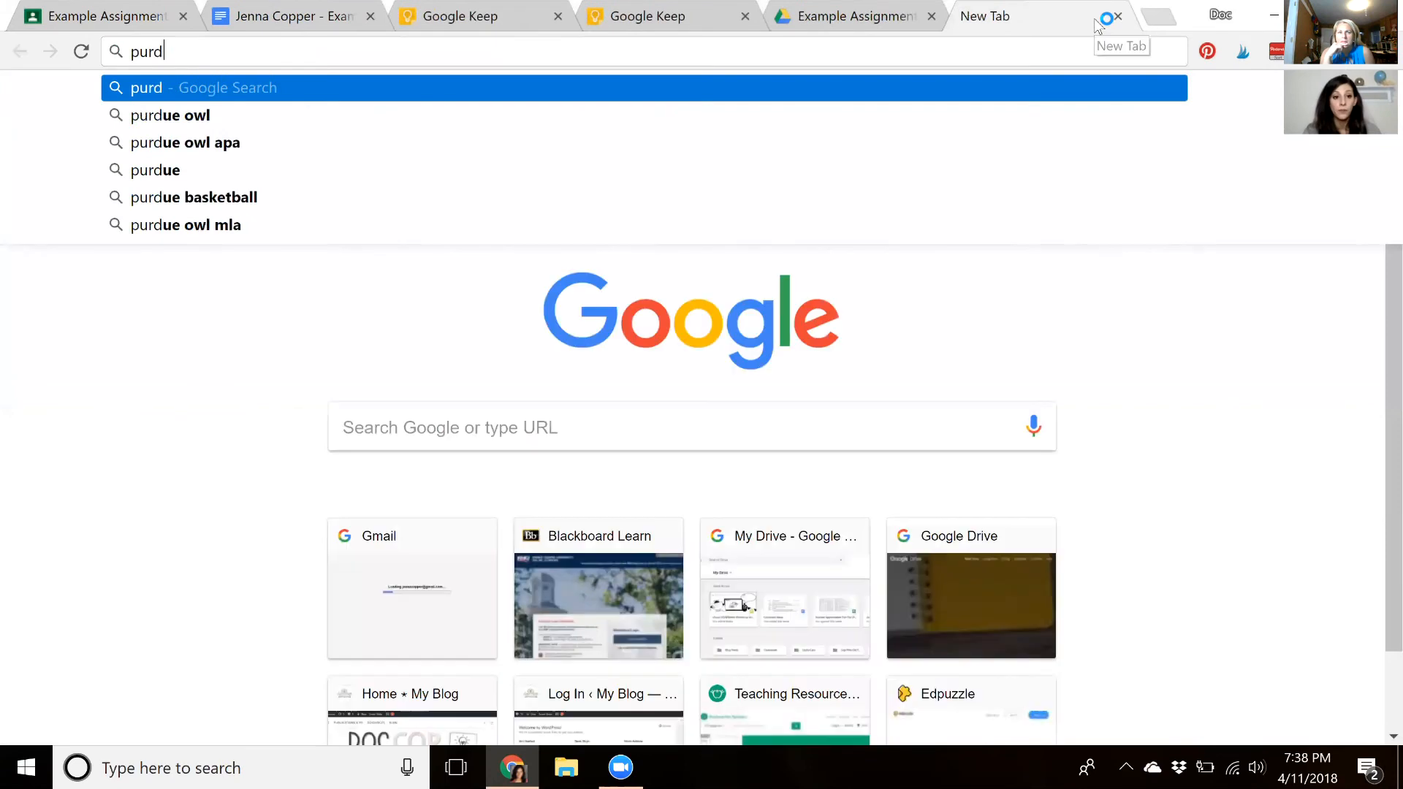
pyautogui.write('ue owl')
pyautogui.press('Return')
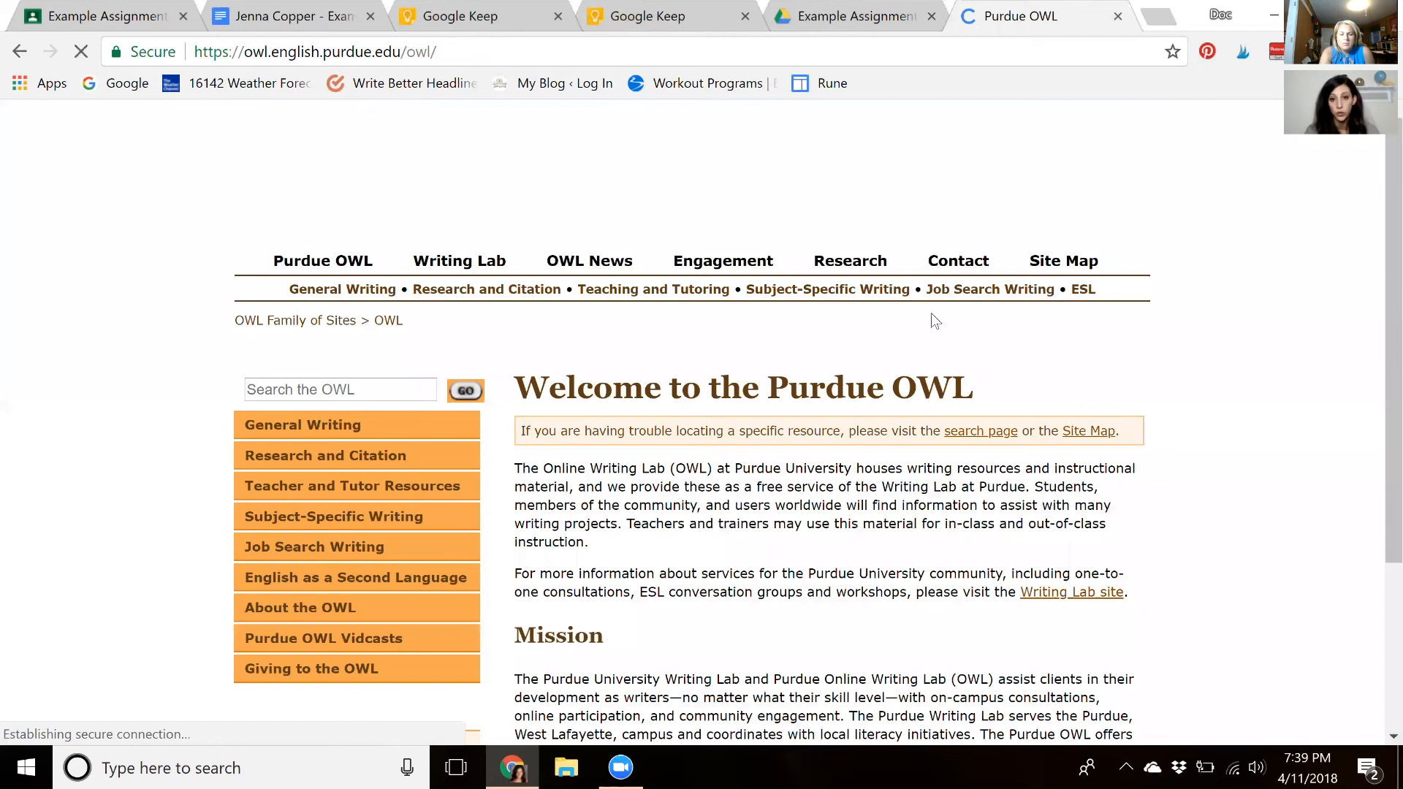
pyautogui.hotkey('ctrl', '3')
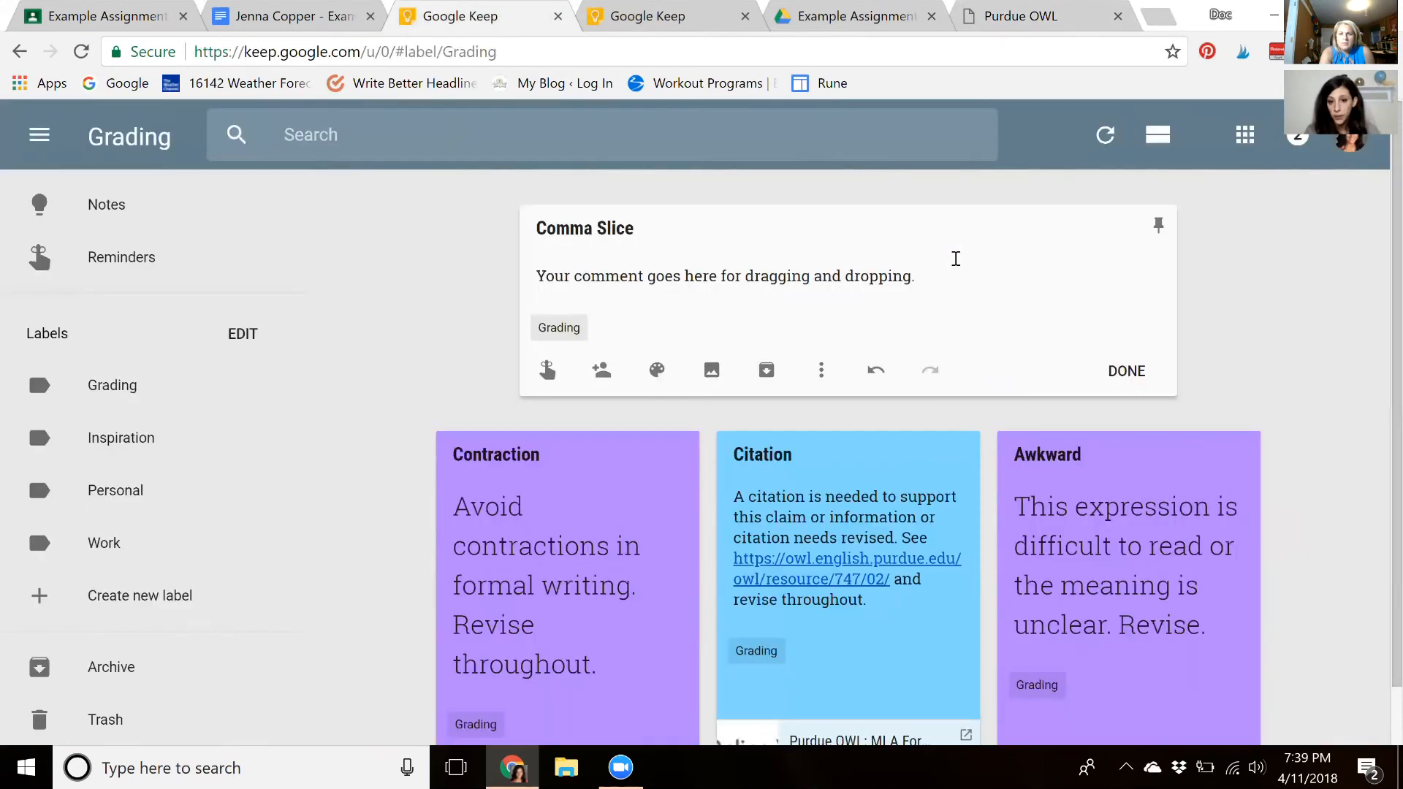
pyautogui.press('Return')
pyautogui.write('https://owl.english.purdue.edu/owl/')
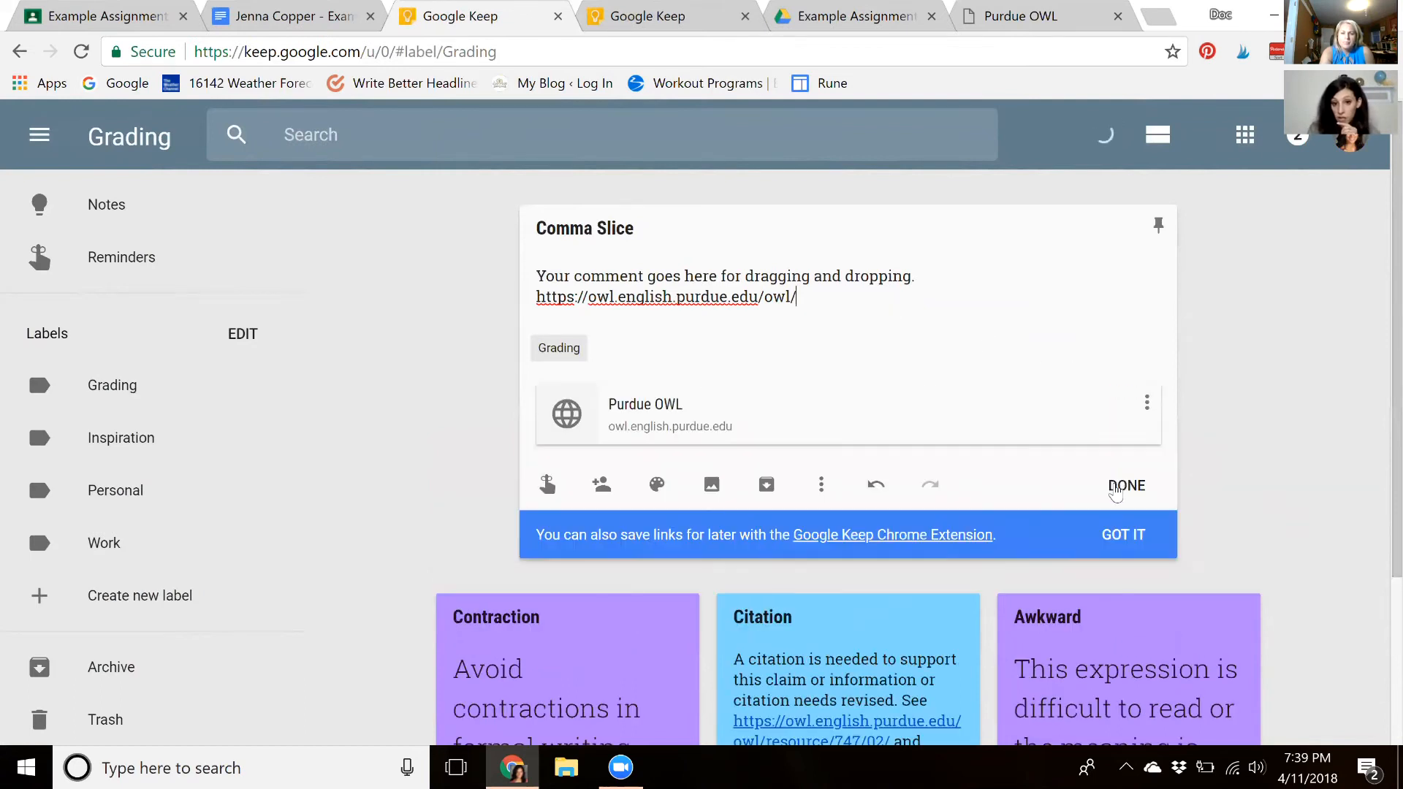
# Finish the Comma Slice note and change its color to green
pyautogui.click(604, 581)
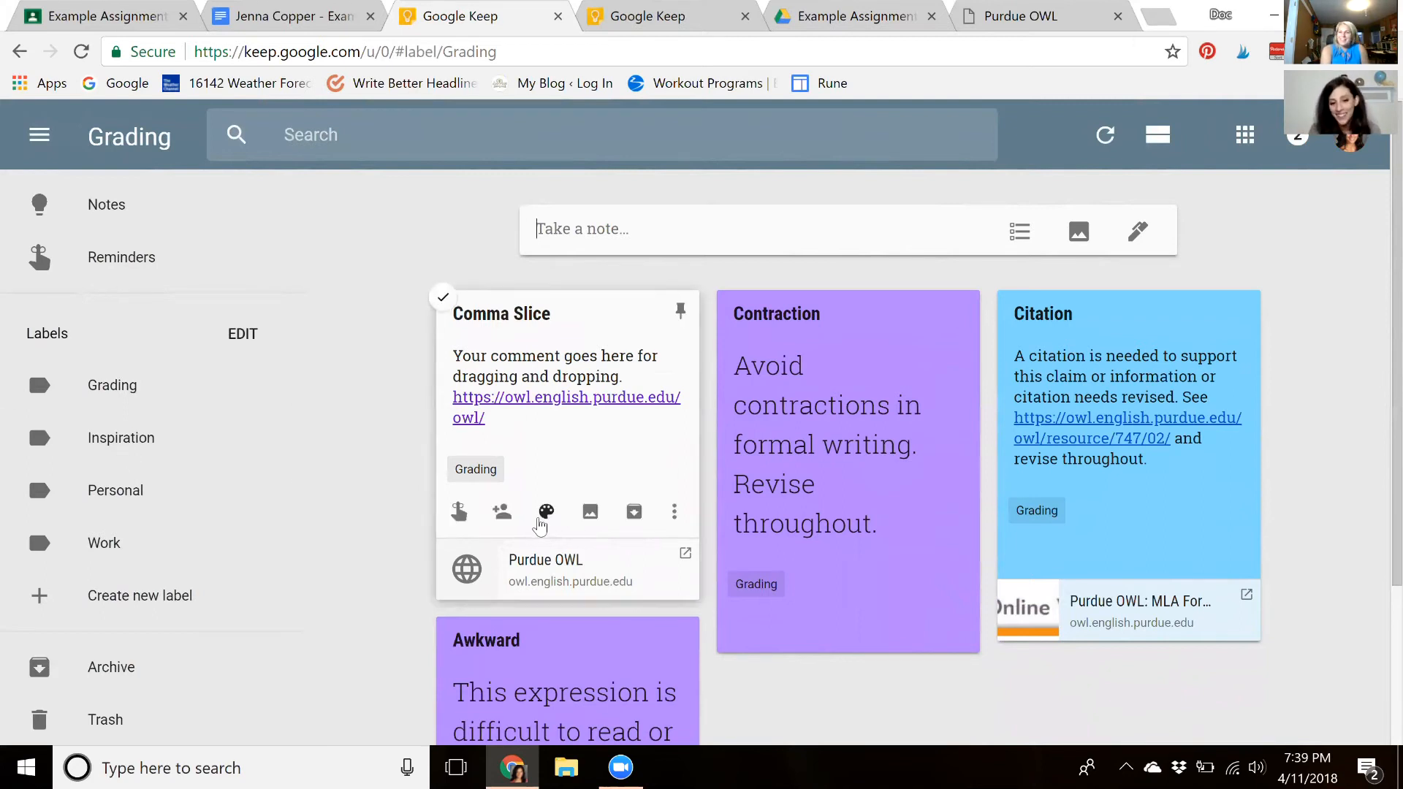
pyautogui.moveTo(542, 520)
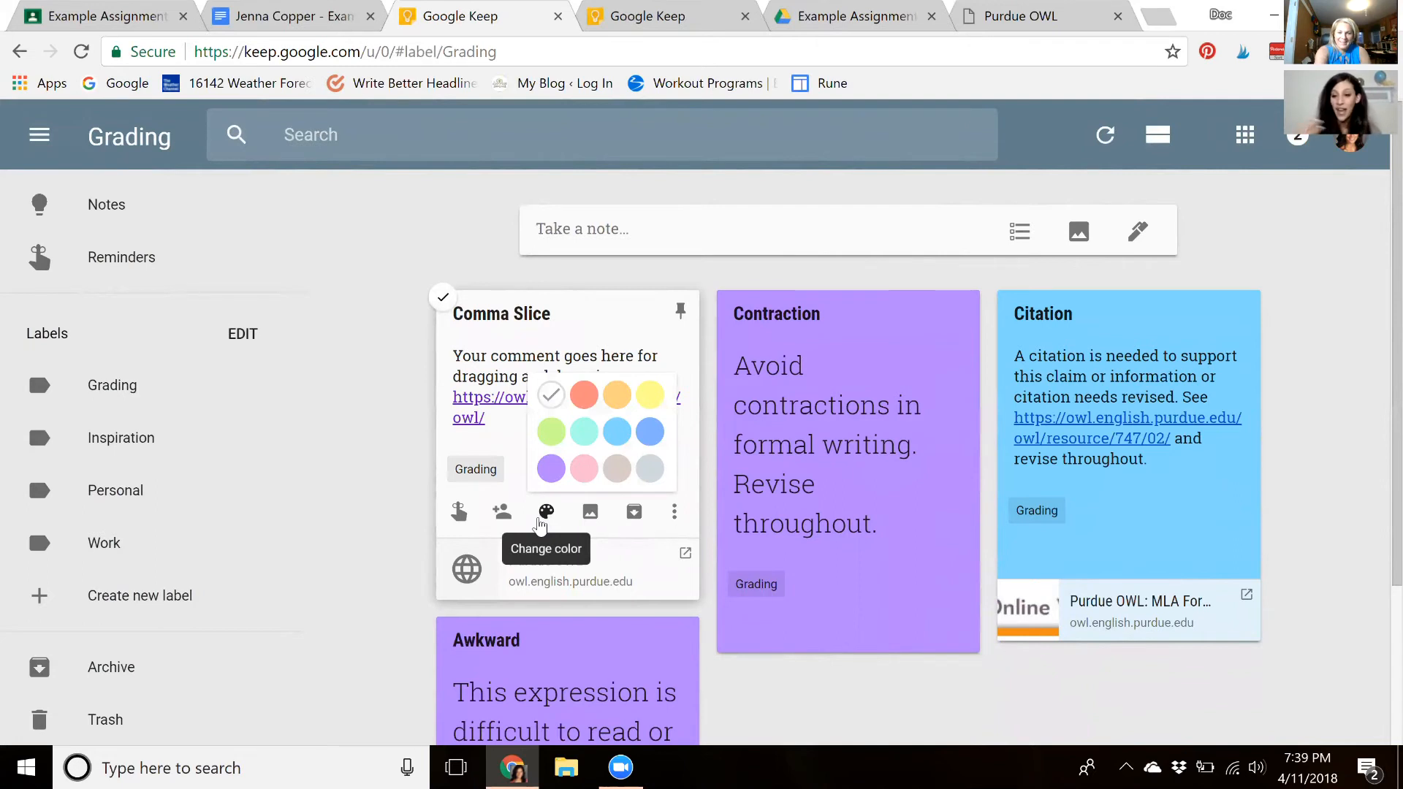
pyautogui.click(551, 433)
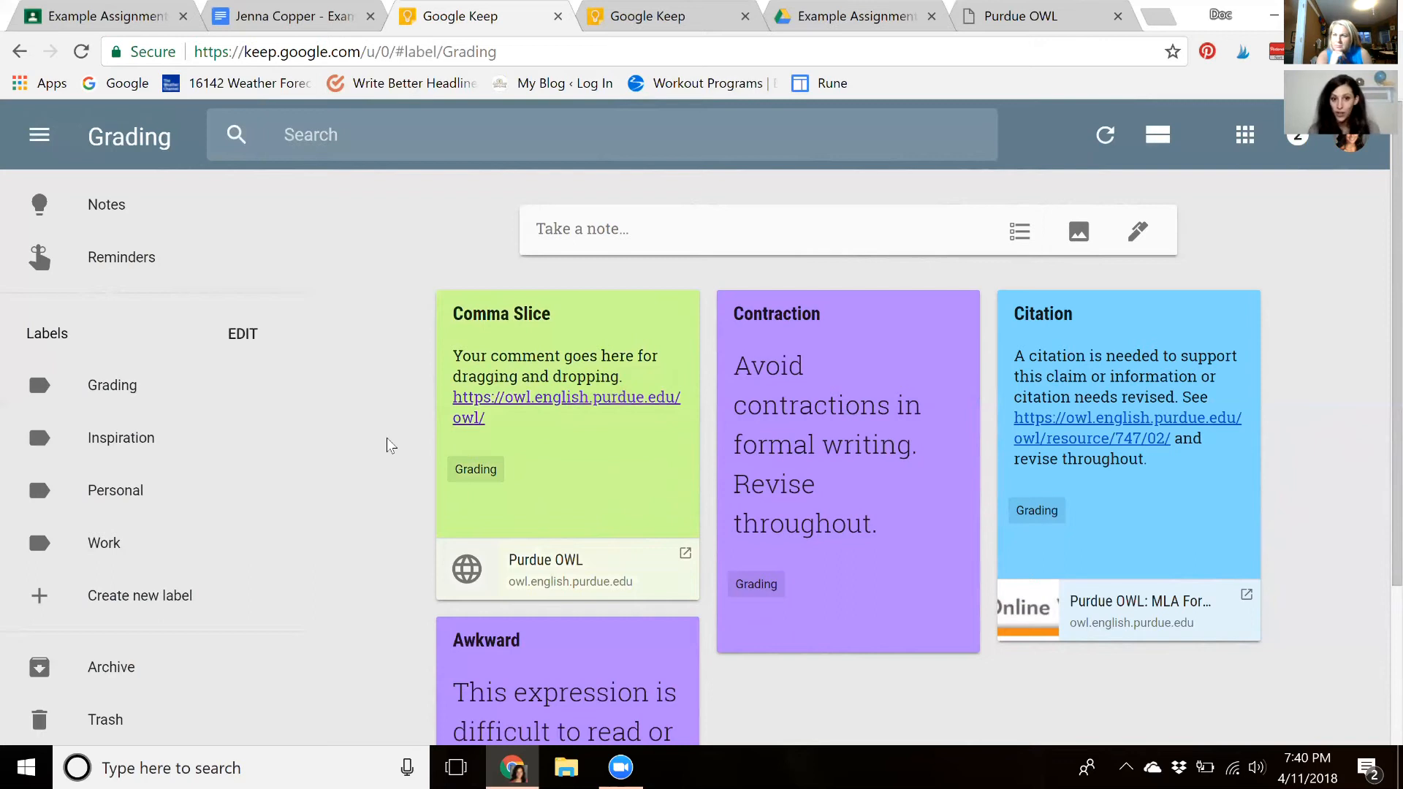
# Switch to the student's Google Docs document and insert the Comma Slice Keep note after the topic sentence suggestion
pyautogui.moveTo(603, 329)
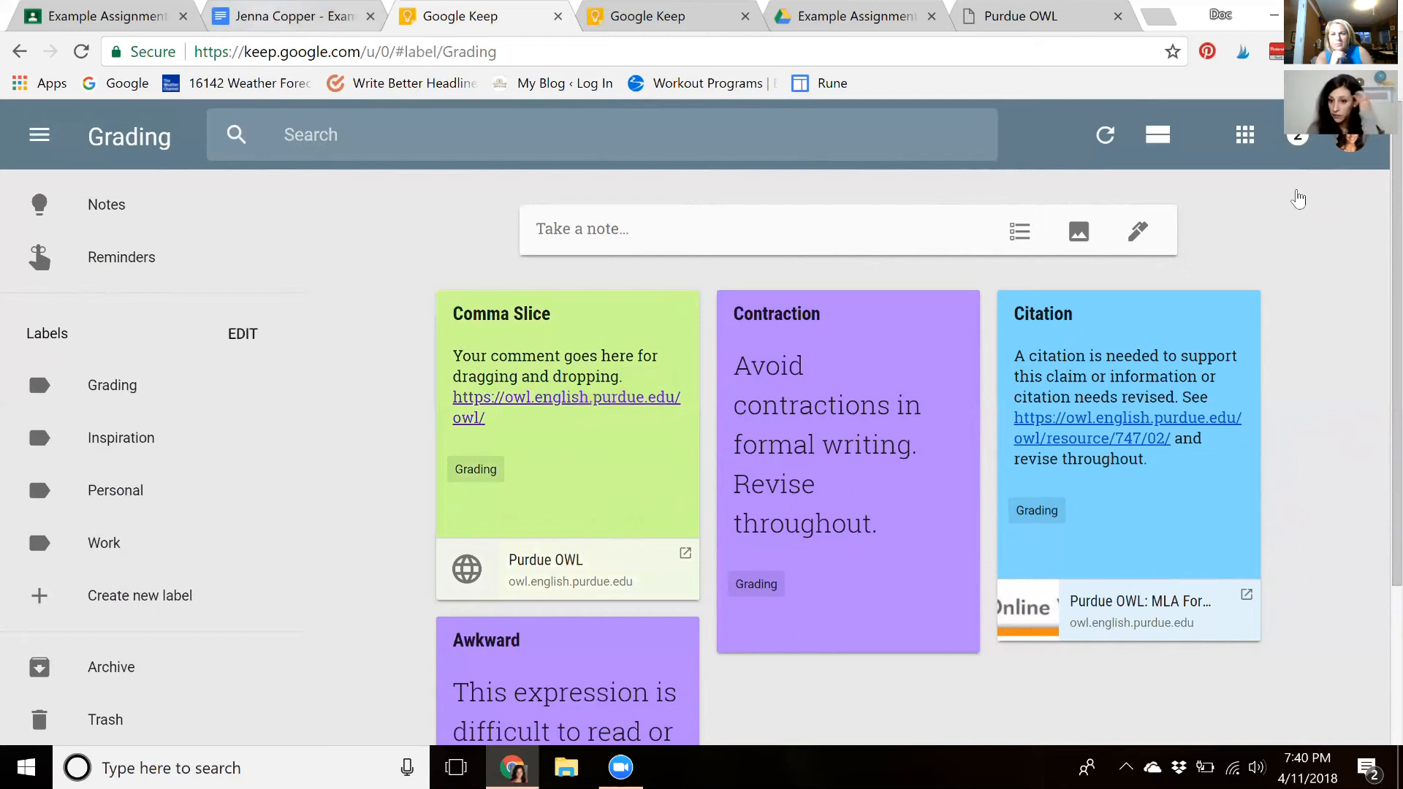
pyautogui.click(294, 16)
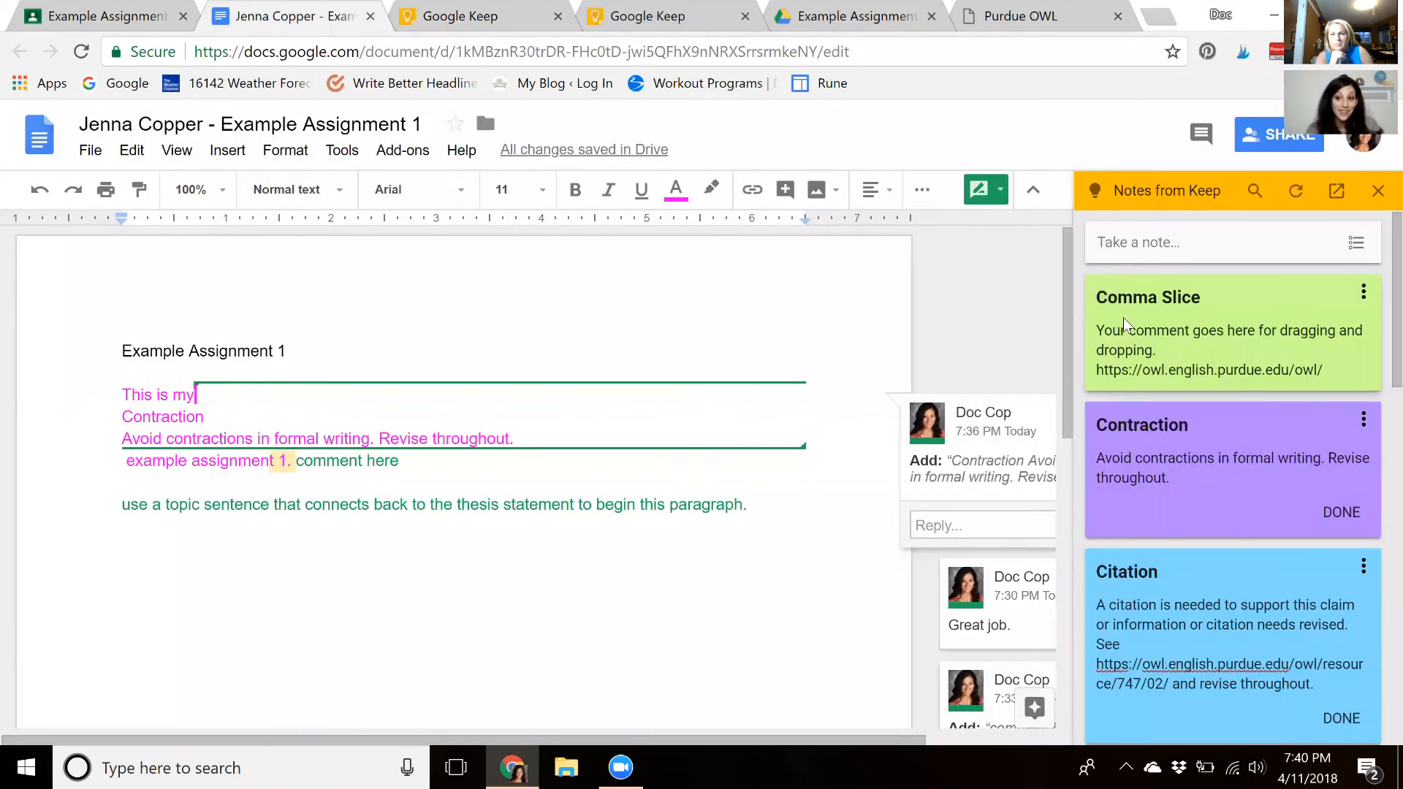
pyautogui.moveTo(1124, 317); pyautogui.dragTo(762, 505)
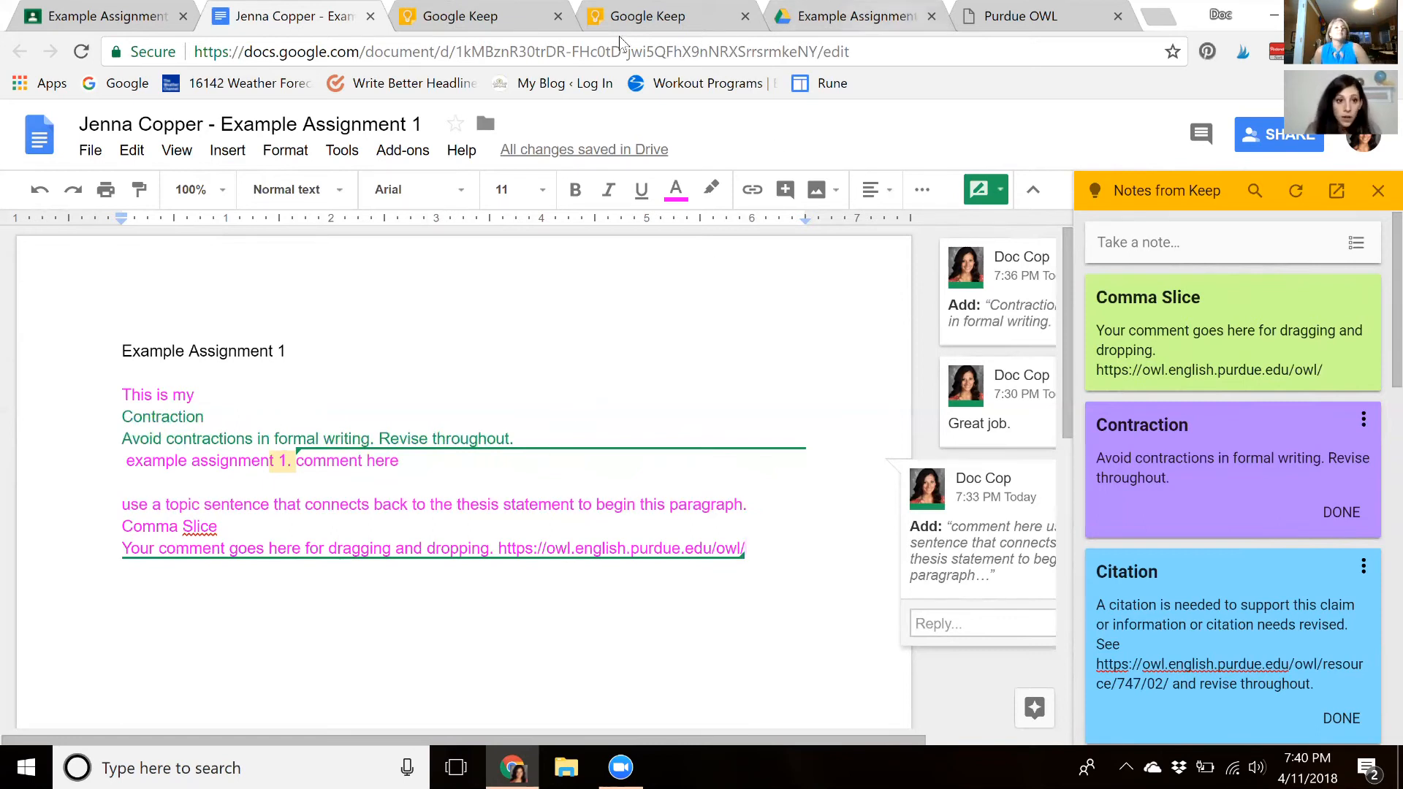
# Return to Google Keep and add "Revise throughout." after the comment sentence in the Comma Slice note, keeping the link on its own line
pyautogui.hotkey('ctrl', '5')
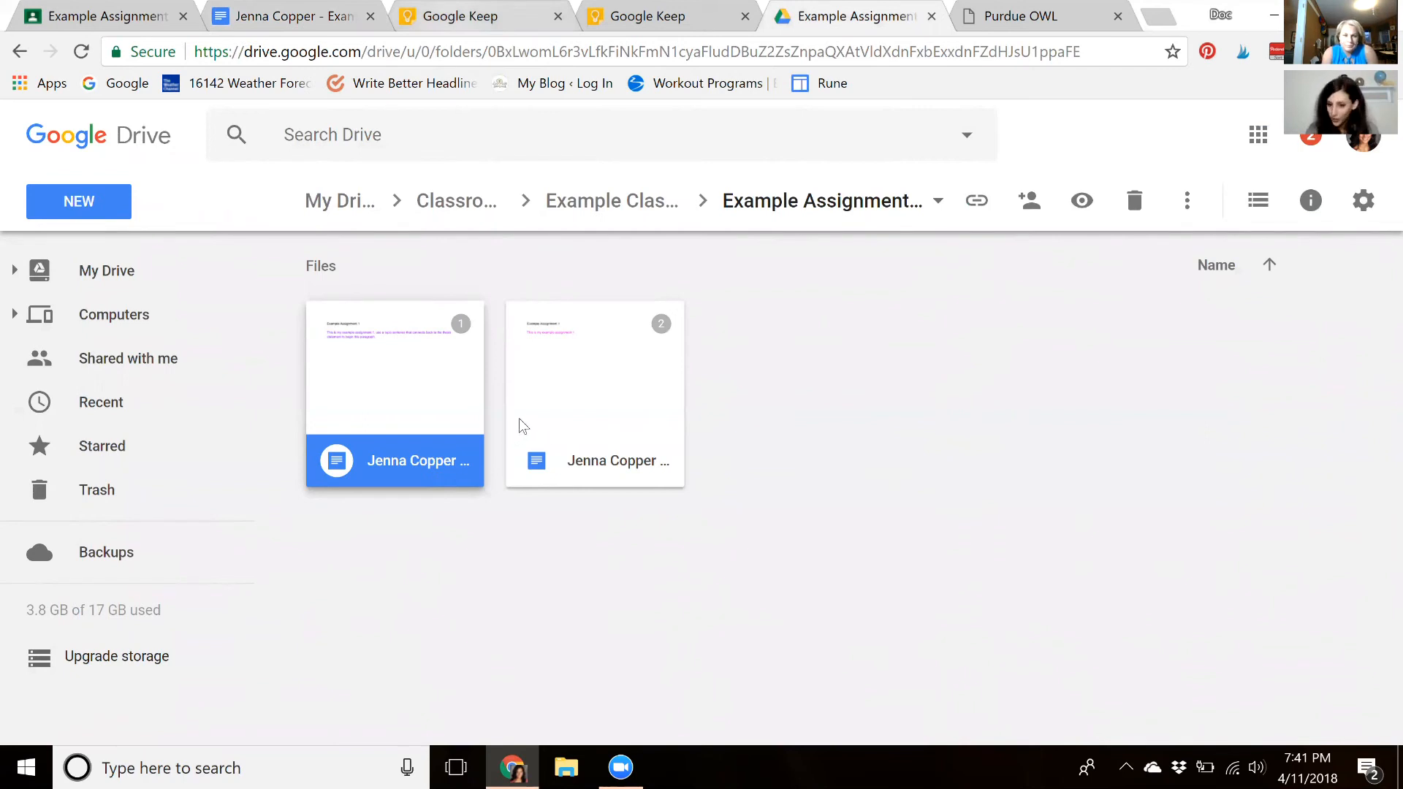
pyautogui.hotkey('ctrl', '3')
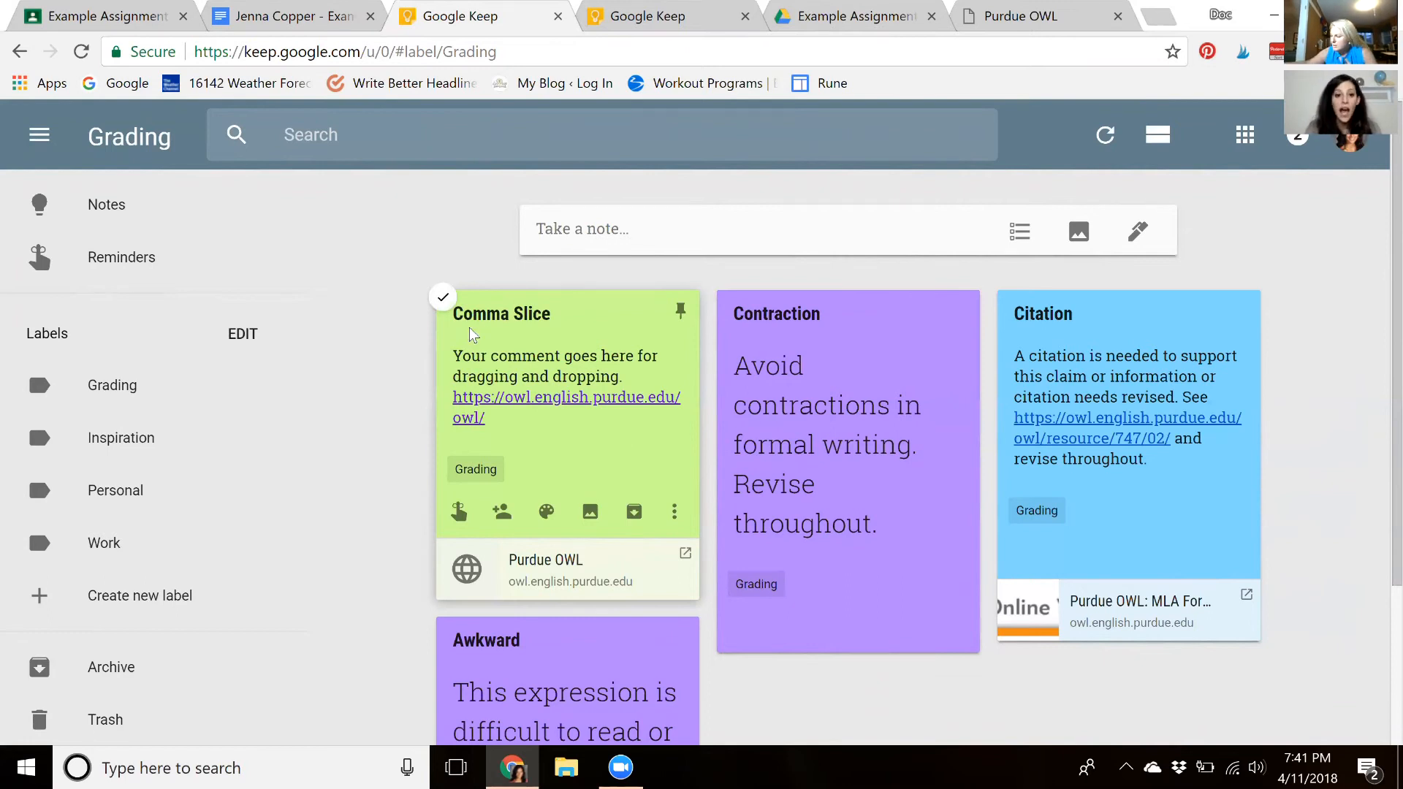
pyautogui.click(521, 315)
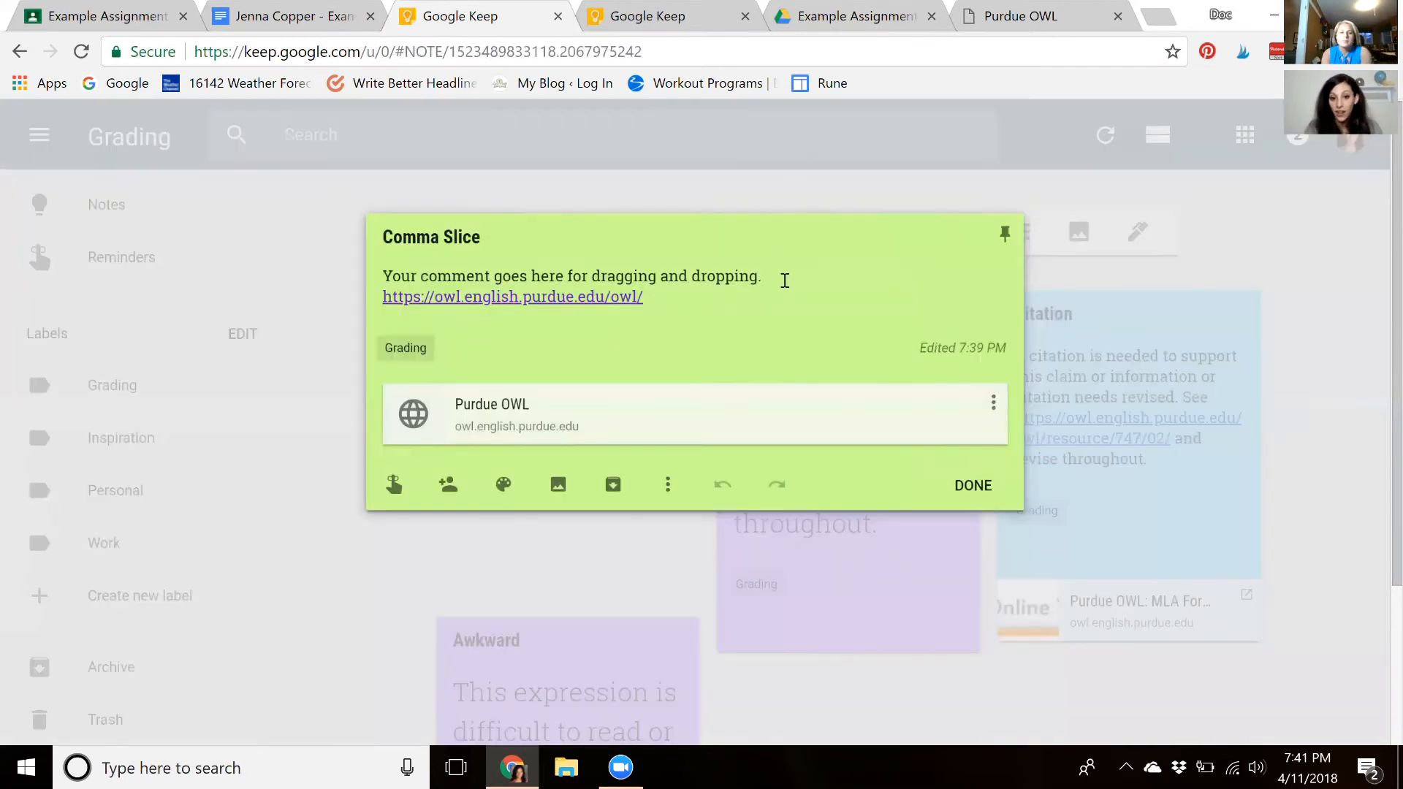
pyautogui.click(784, 280)
pyautogui.write('Revise th')
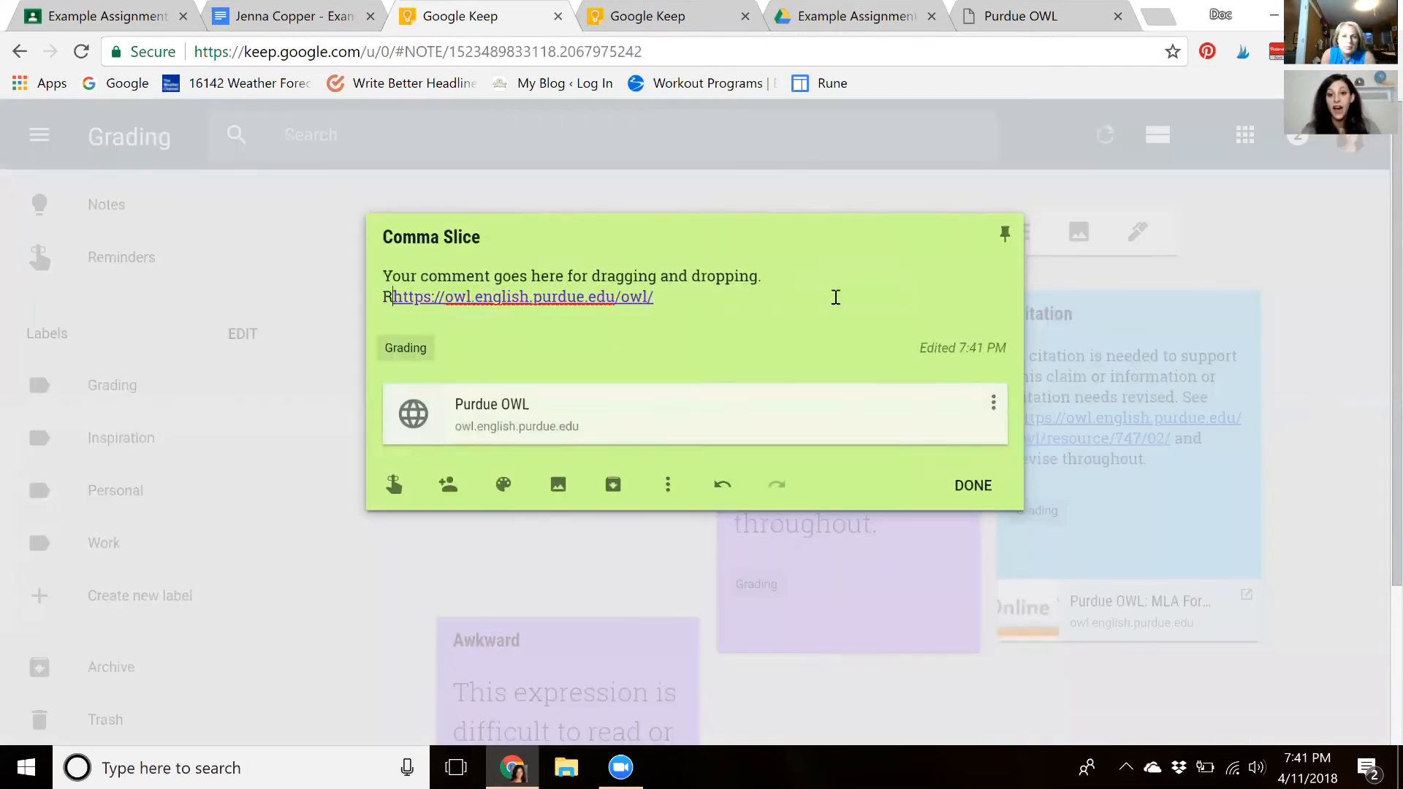
pyautogui.write('roughout.')
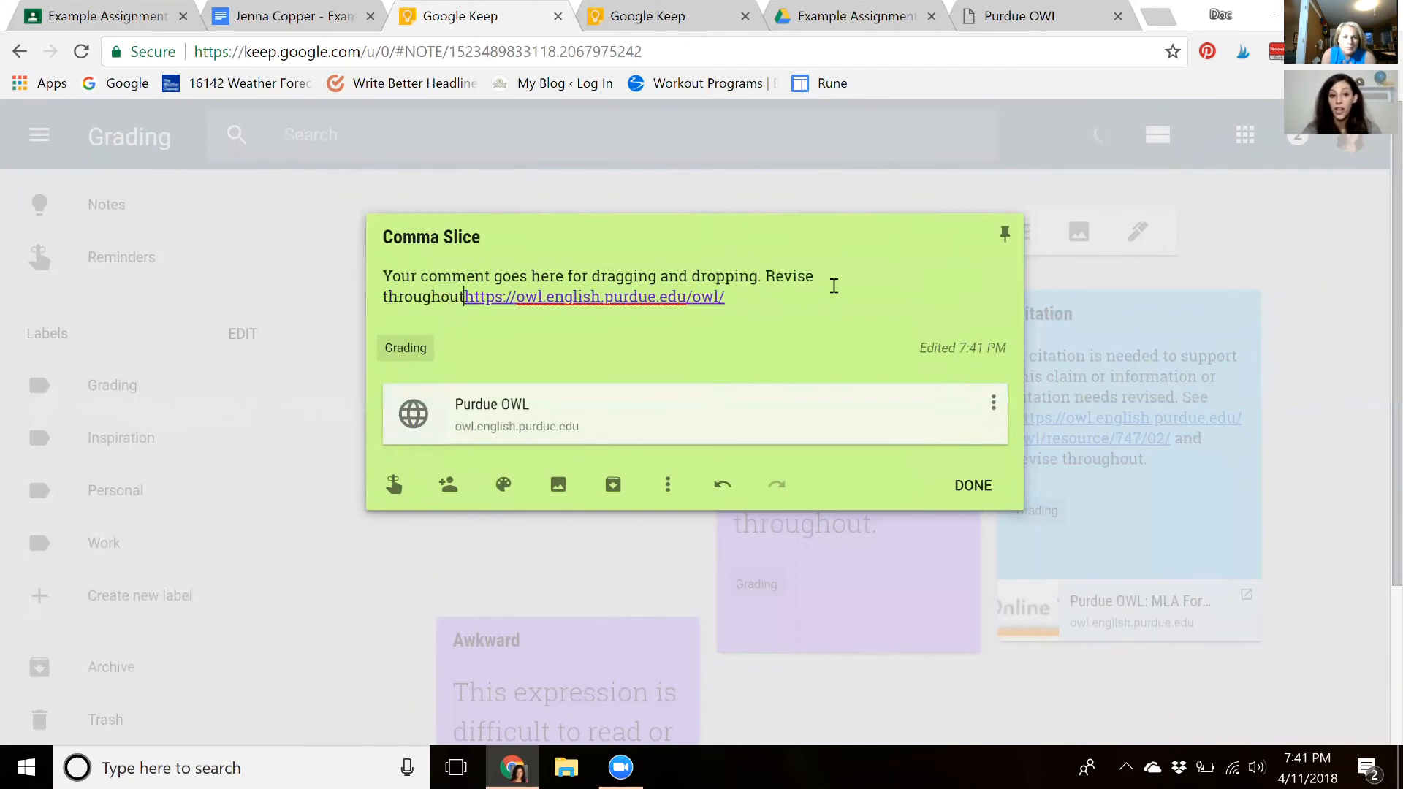
pyautogui.press('Return')
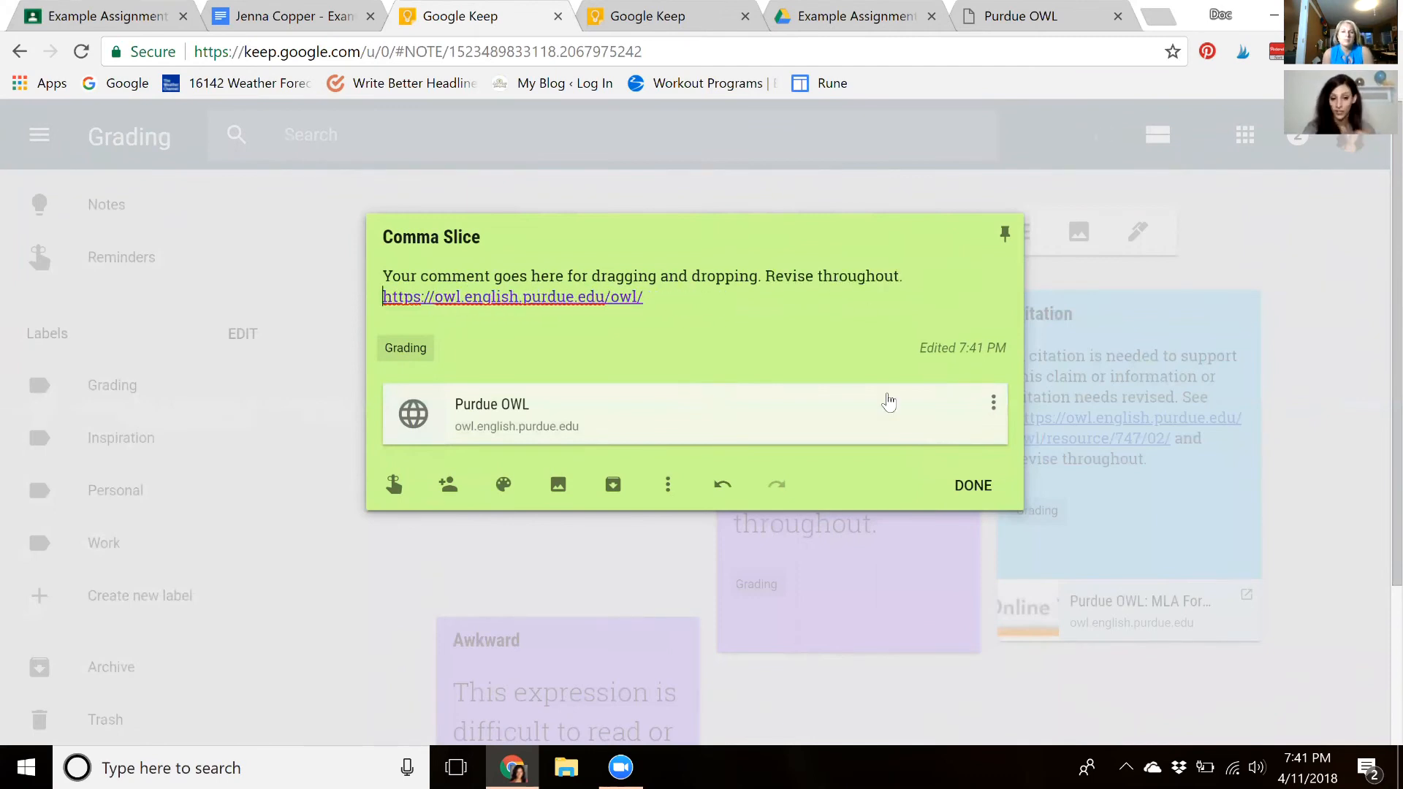
pyautogui.click(962, 486)
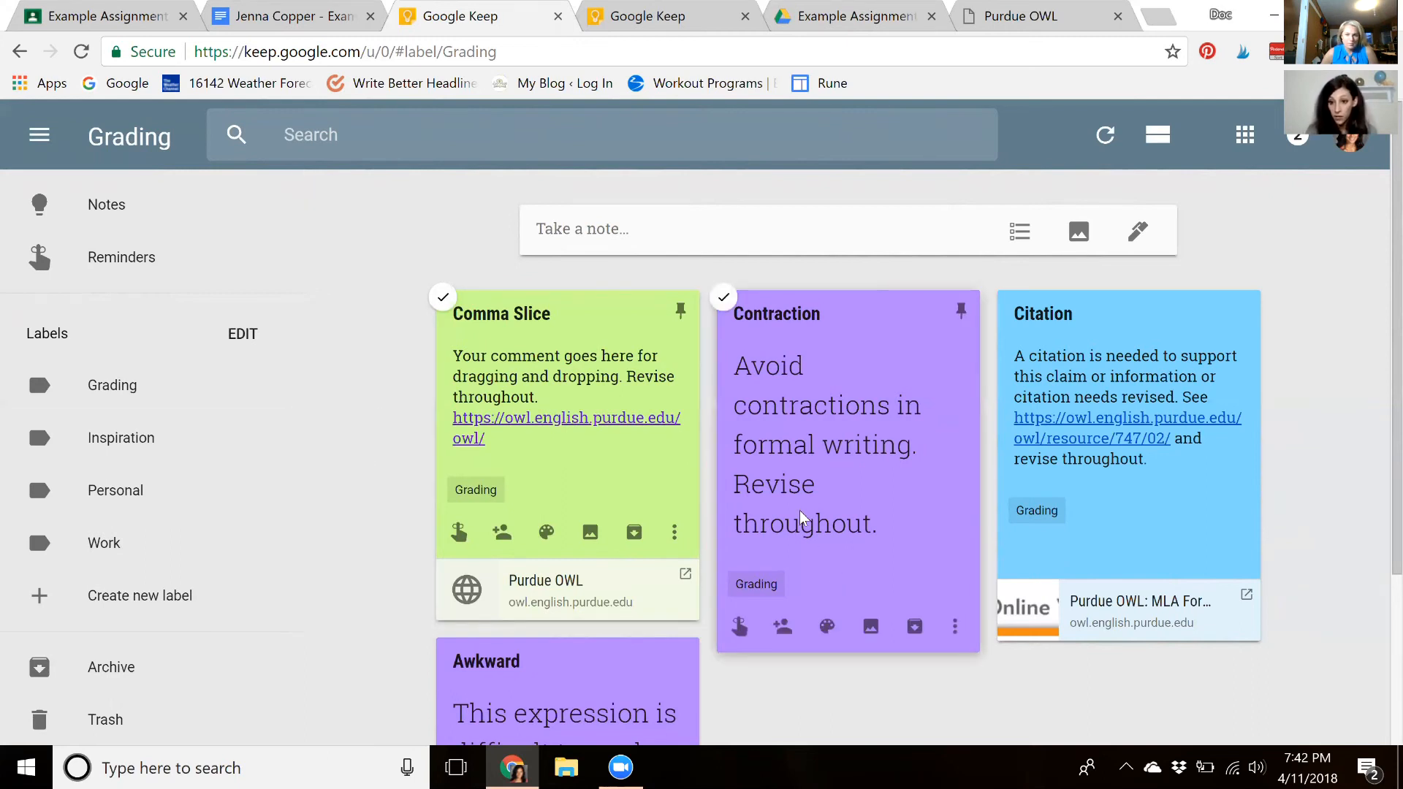
# Return to the student's Google Docs document and close the Keep notes there
pyautogui.scroll(-3, 1380, 329)
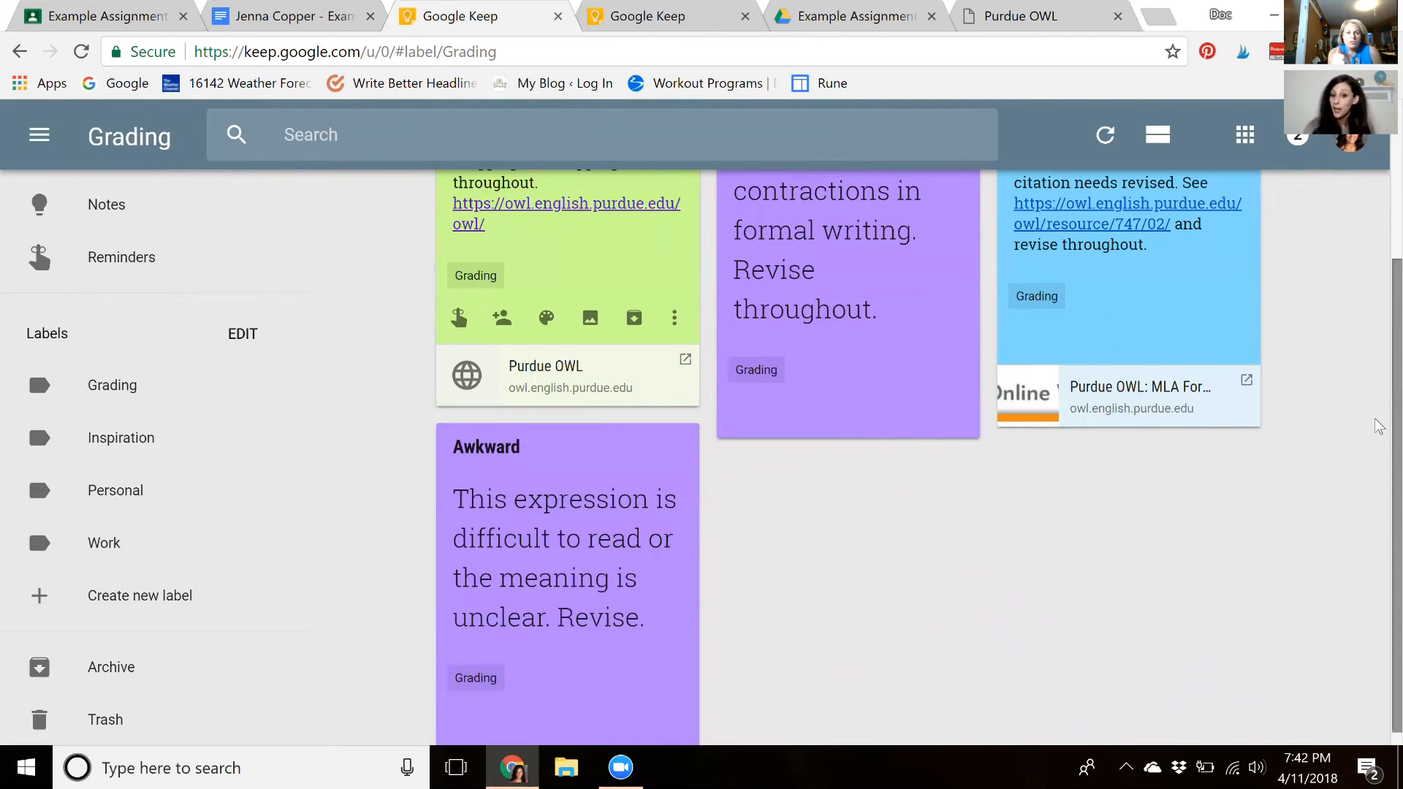
pyautogui.click(325, 16)
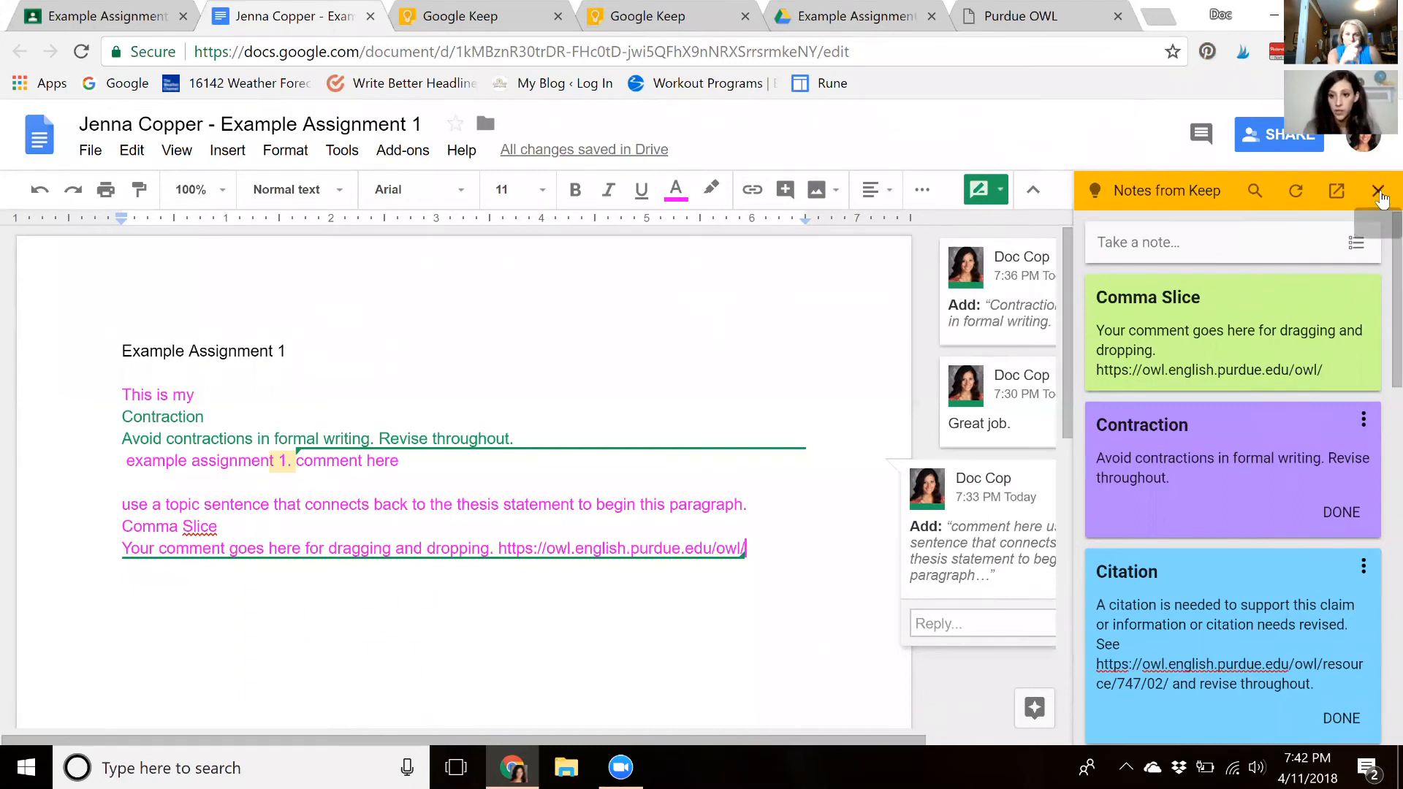
pyautogui.click(1379, 191)
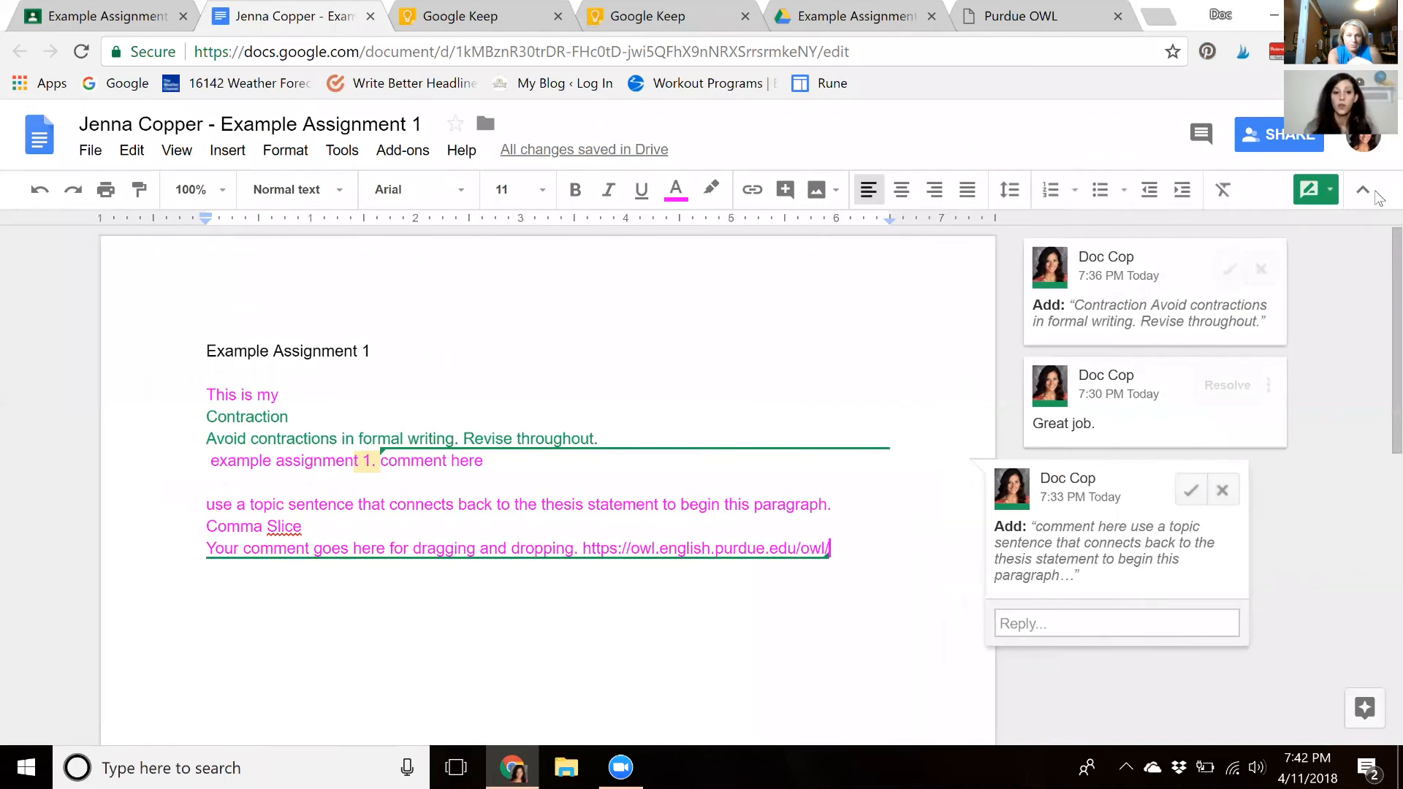
# Open the other Example Assignment 1 document from Google Classroom and switch it to suggesting mode
pyautogui.click(148, 27)
pyautogui.click(851, 529)
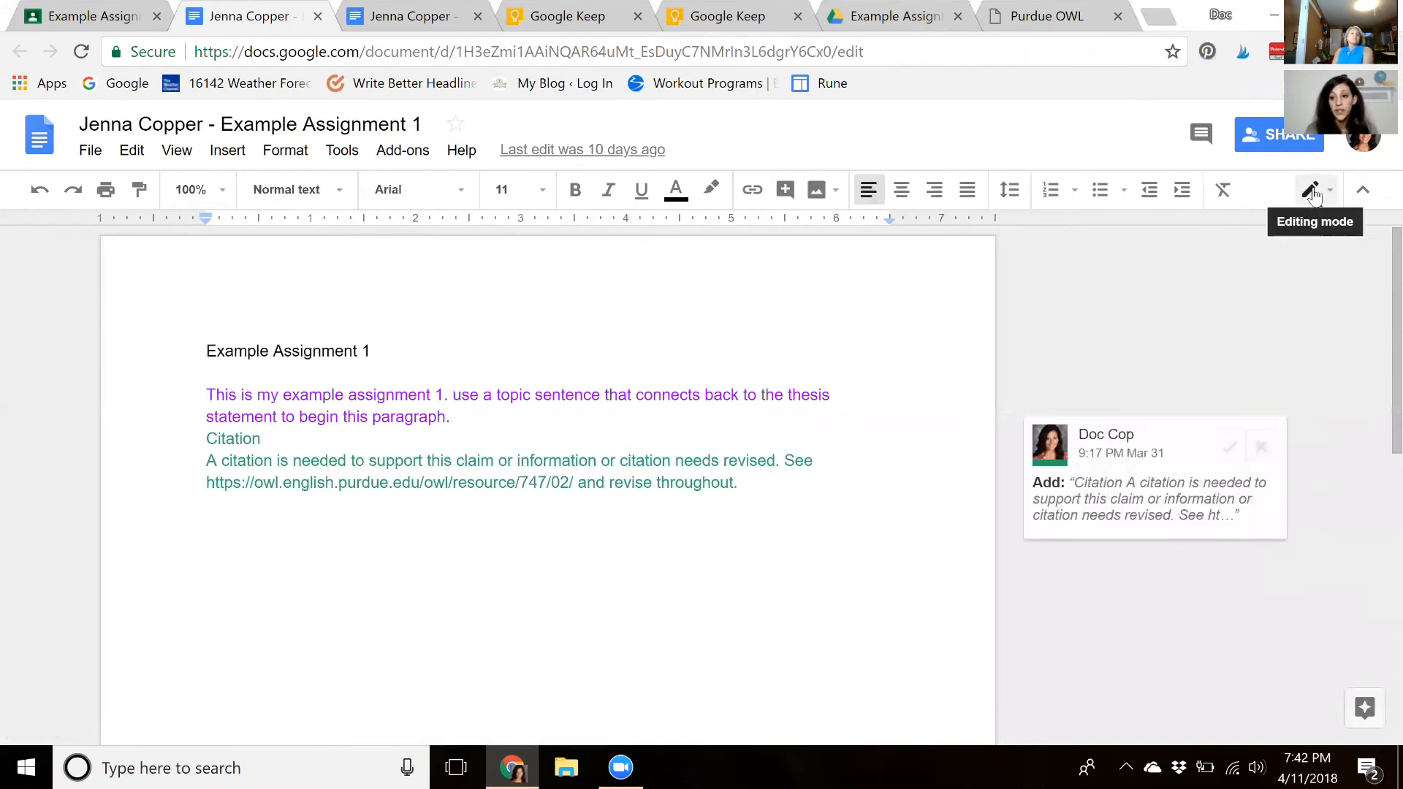
pyautogui.click(1316, 190)
pyautogui.click(1253, 278)
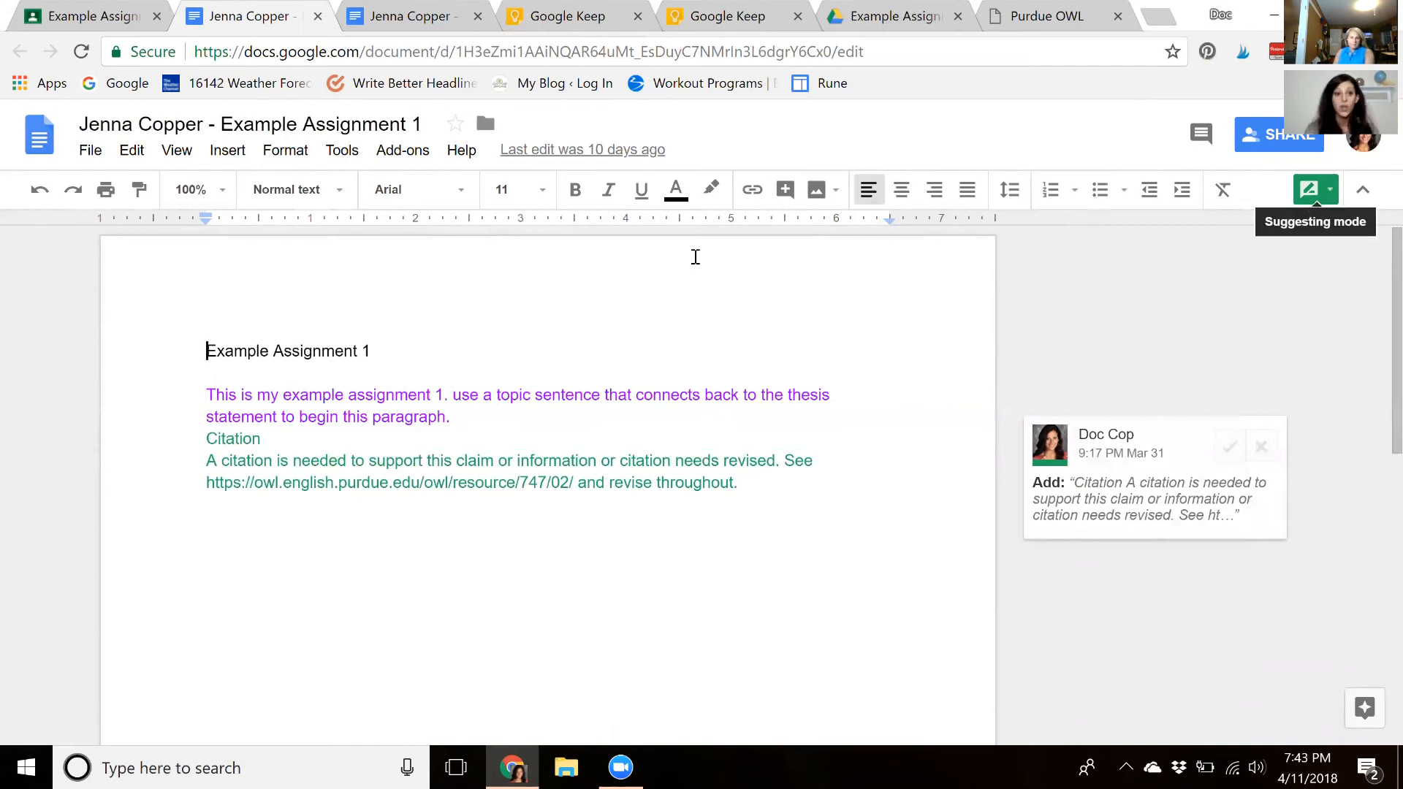
# Show the Keep notepad beside the document and look through the saved grading notes
pyautogui.click(356, 155)
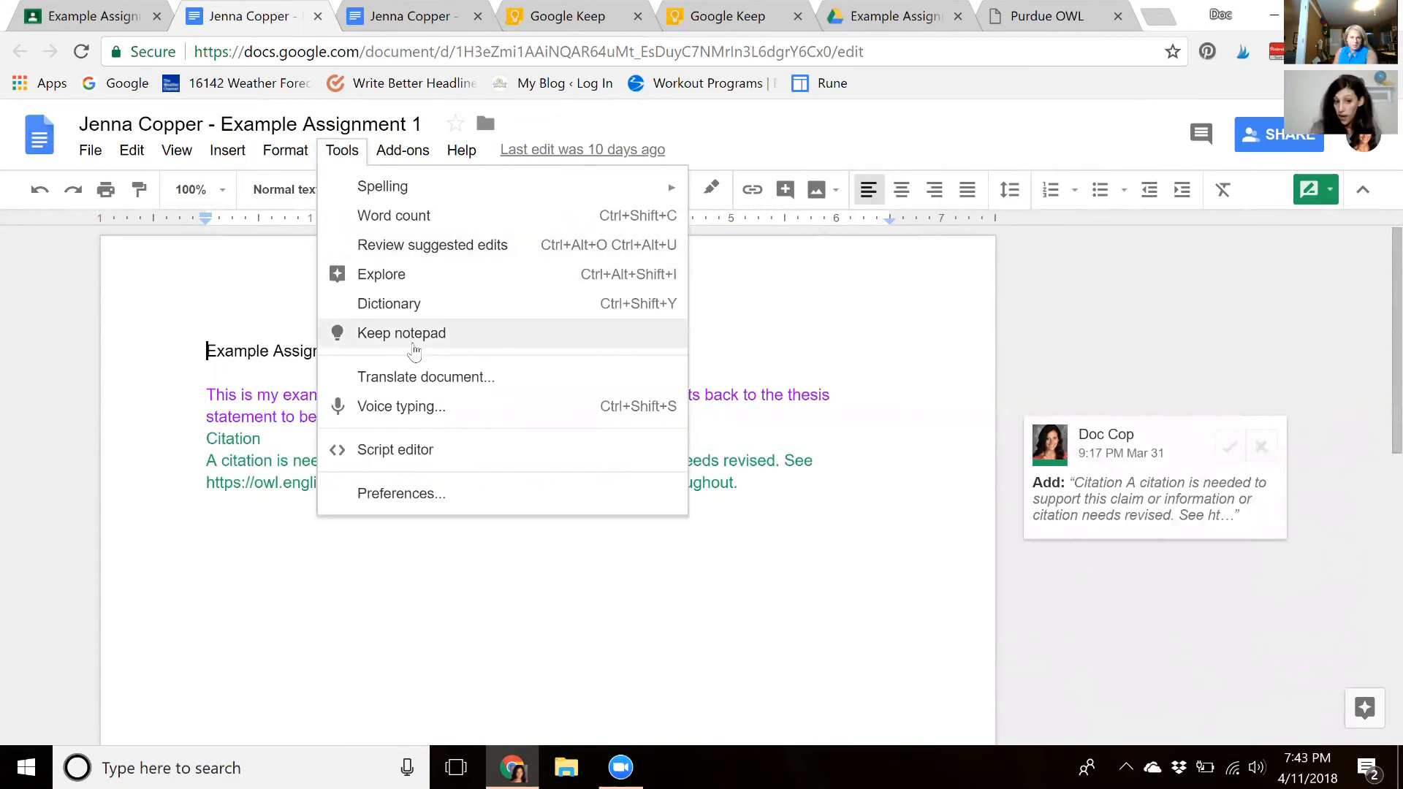
pyautogui.click(413, 349)
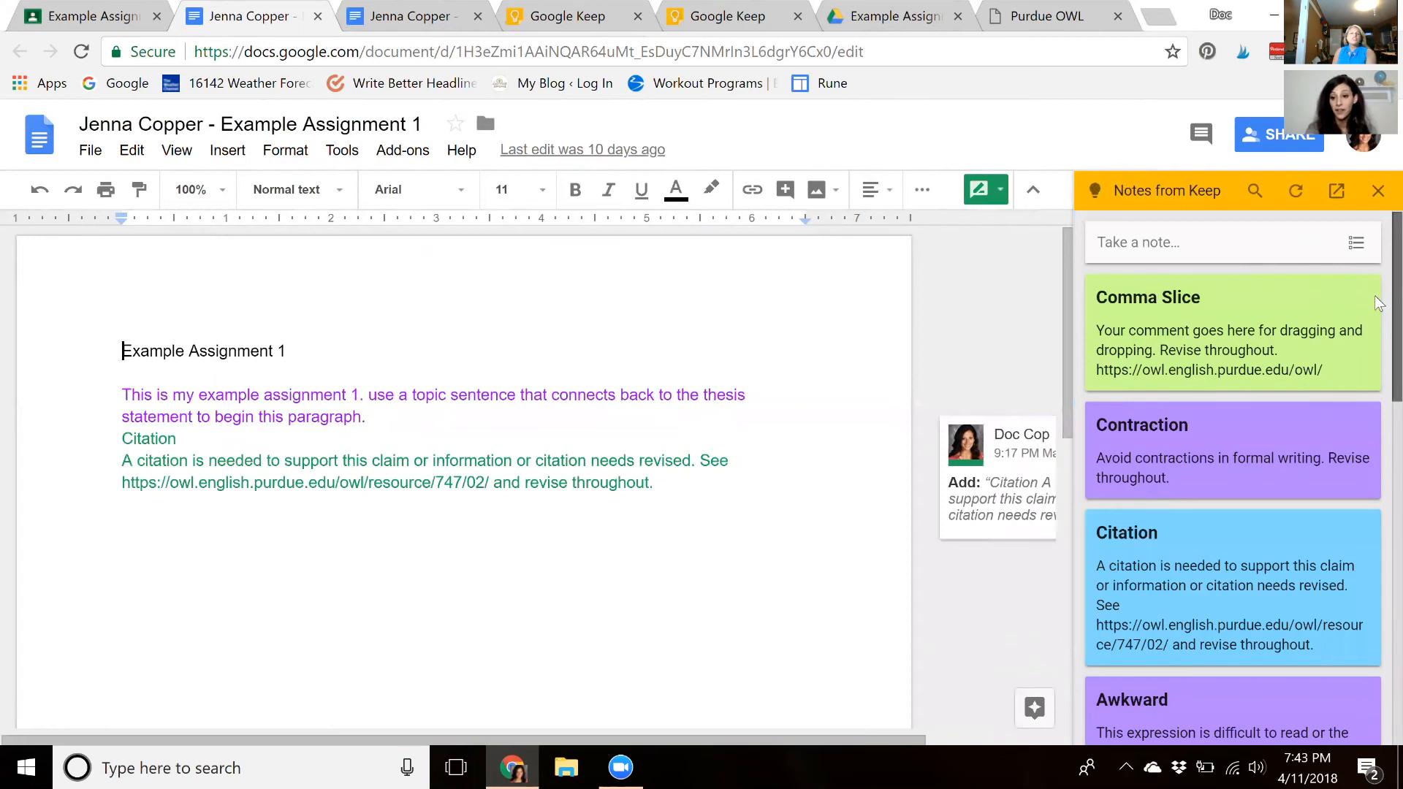
pyautogui.scroll(-5, 1378, 303)
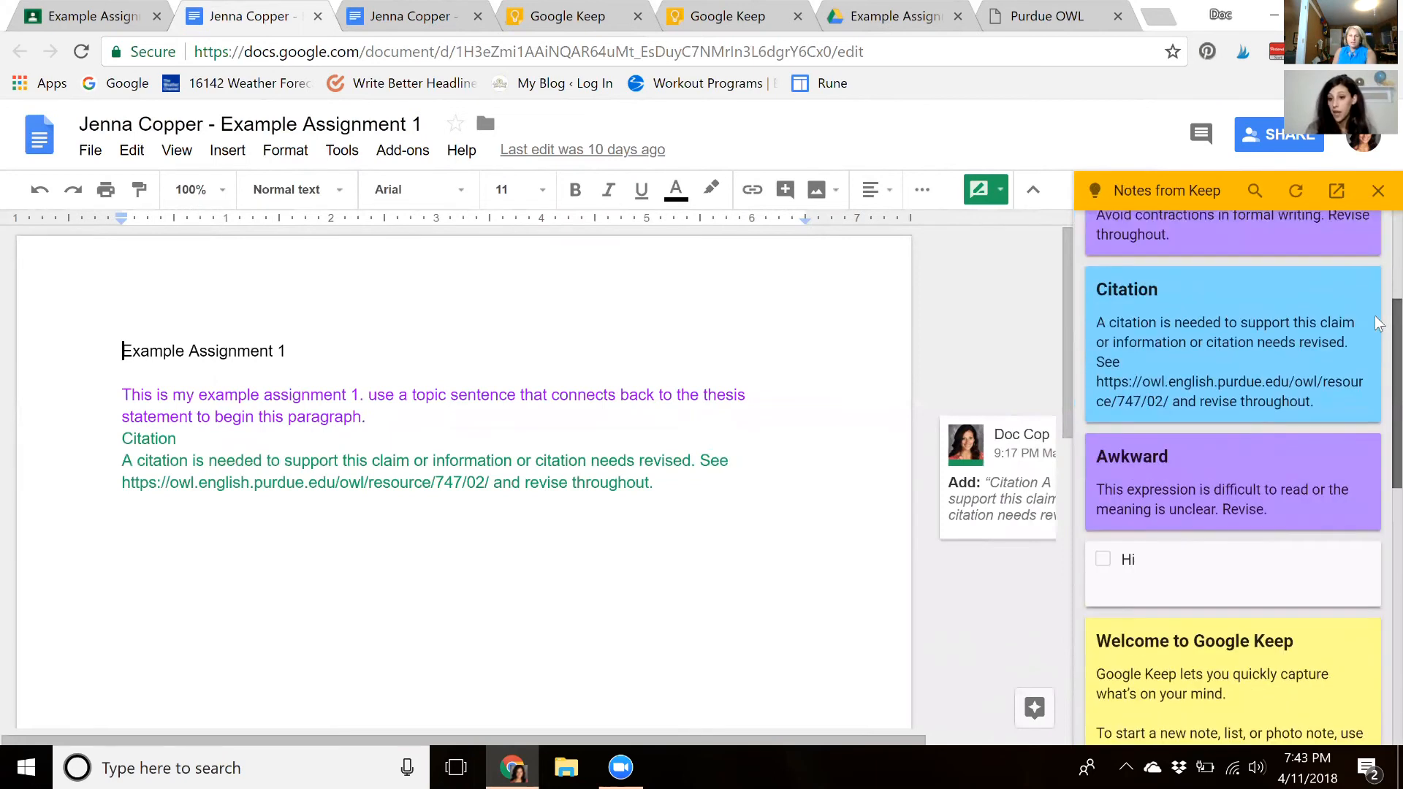
pyautogui.scroll(6, 1379, 323)
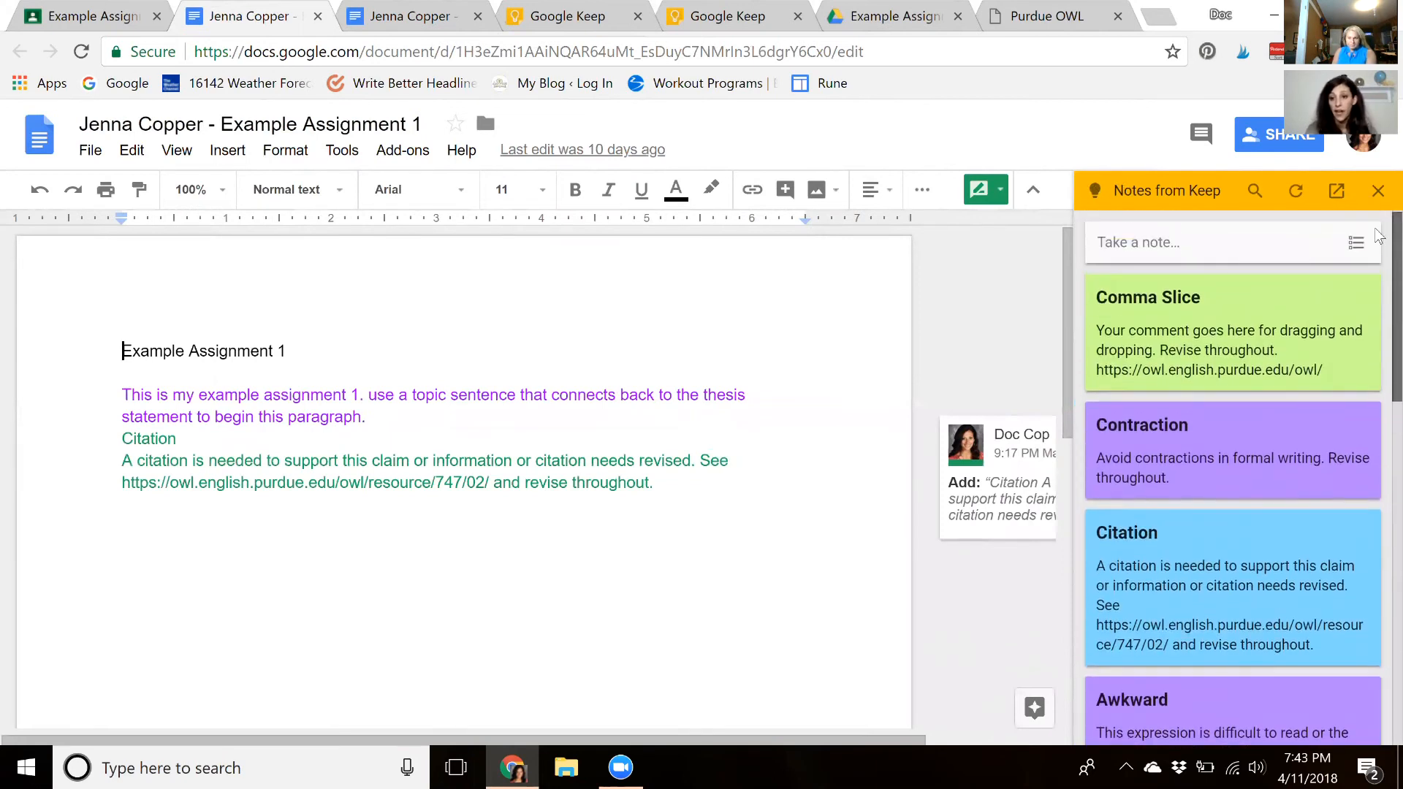
pyautogui.scroll(-2, 1379, 307)
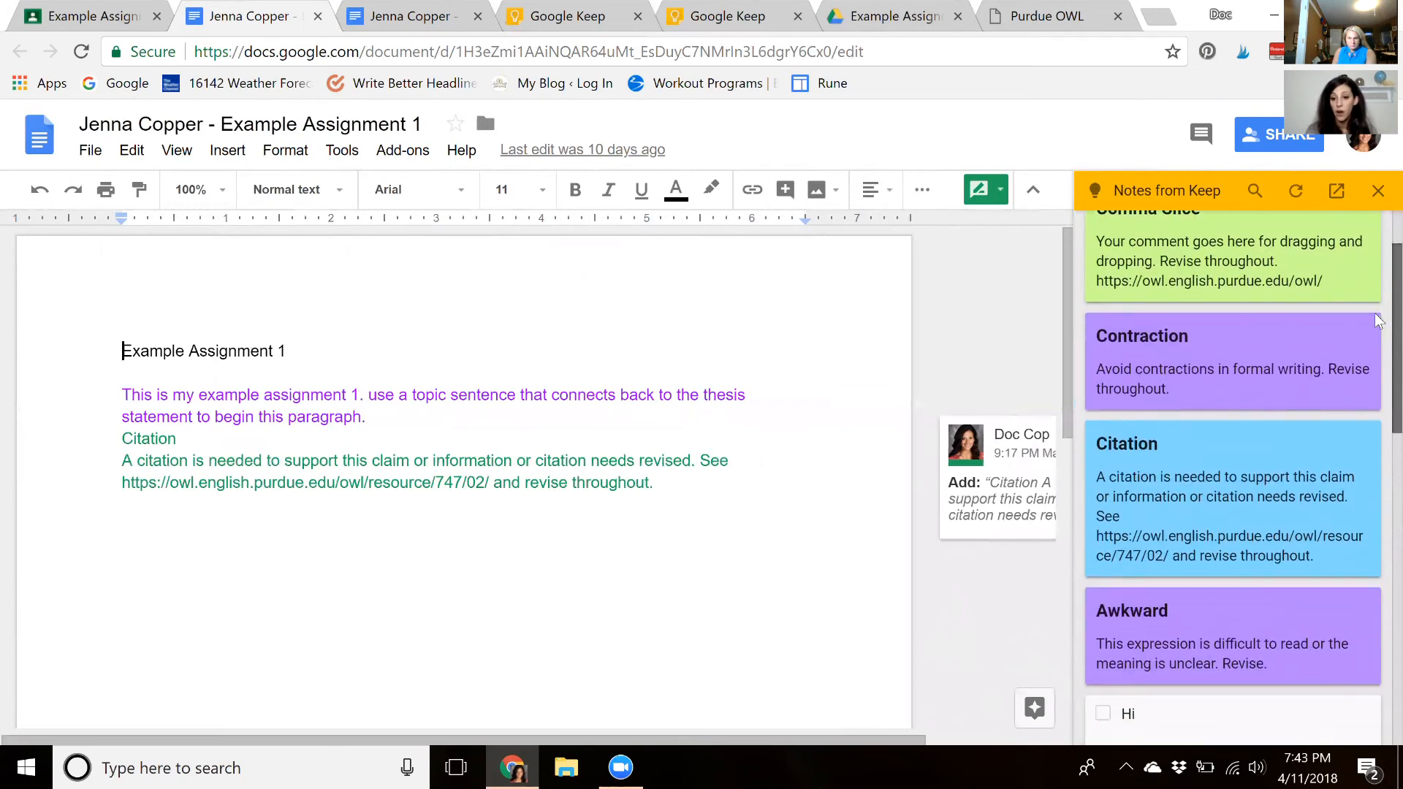
pyautogui.scroll(2, 1378, 323)
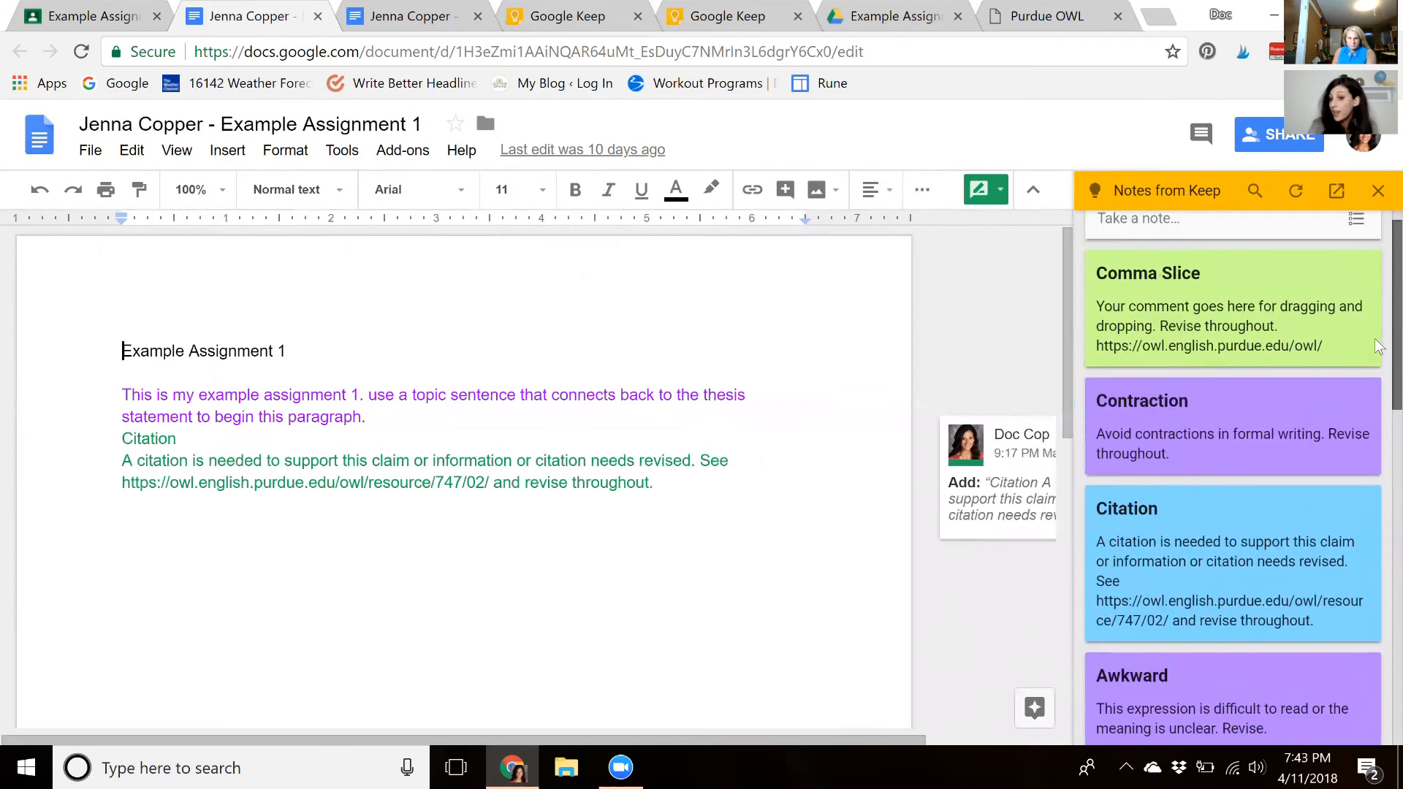
pyautogui.scroll(-3, 1378, 342)
pyautogui.scroll(3, 1379, 321)
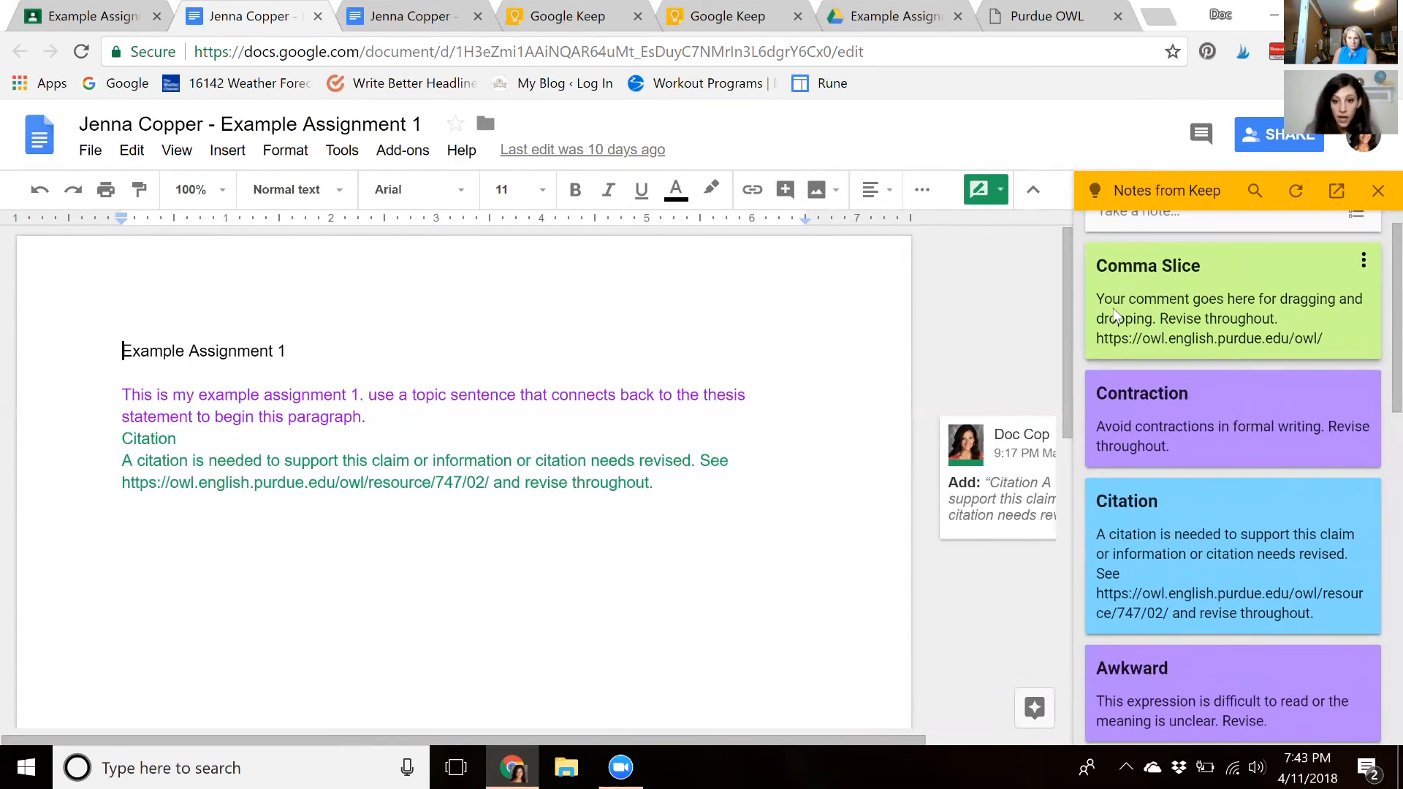
# Insert the Comma Slice note into the document's title line, right after the word "Example"
pyautogui.click(1117, 315)
pyautogui.moveTo(1118, 266); pyautogui.dragTo(971, 312)
pyautogui.moveTo(1107, 390); pyautogui.dragTo(192, 359)
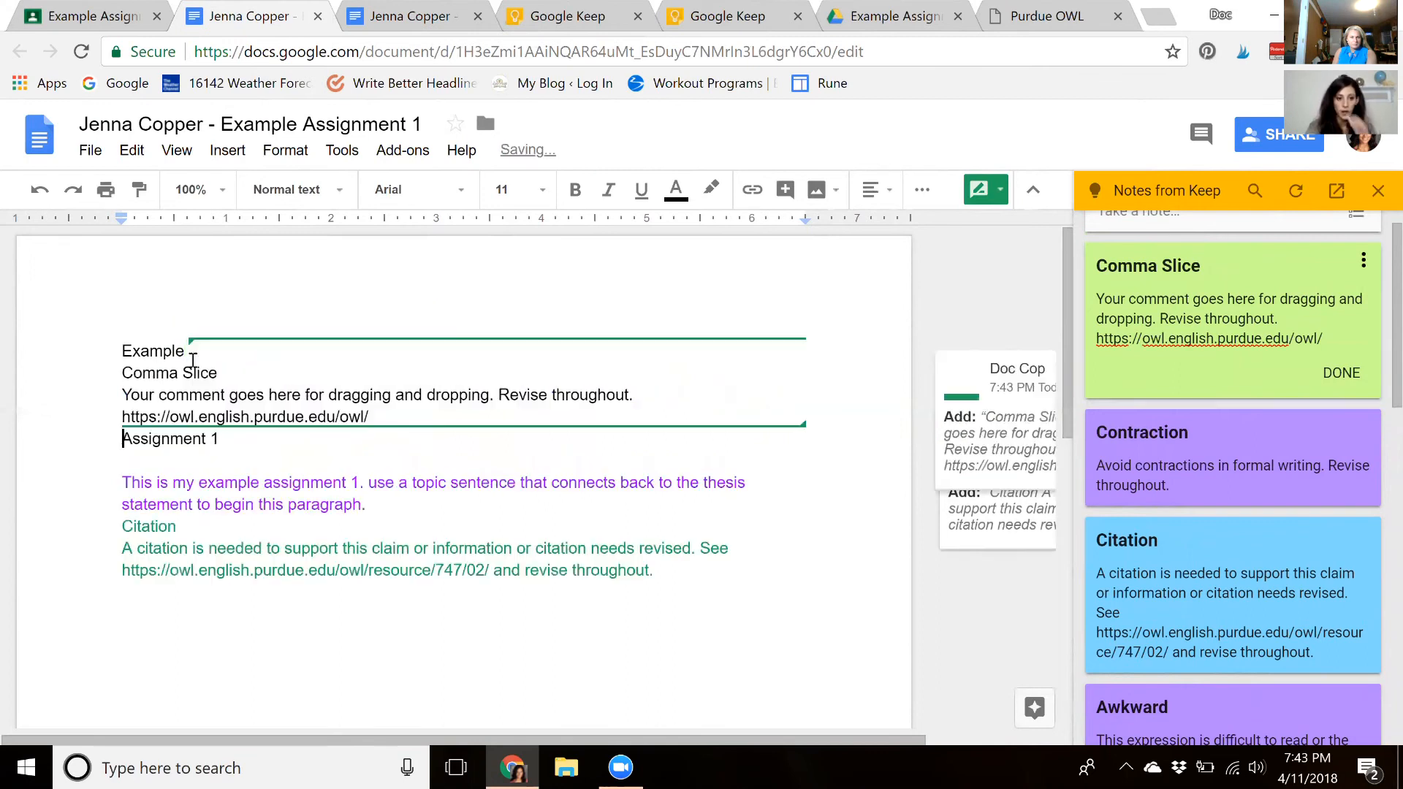
# Correct the inserted comment's heading in the document to "Comma Splice"
pyautogui.moveTo(114, 377); pyautogui.dragTo(369, 432)
pyautogui.click(194, 376)
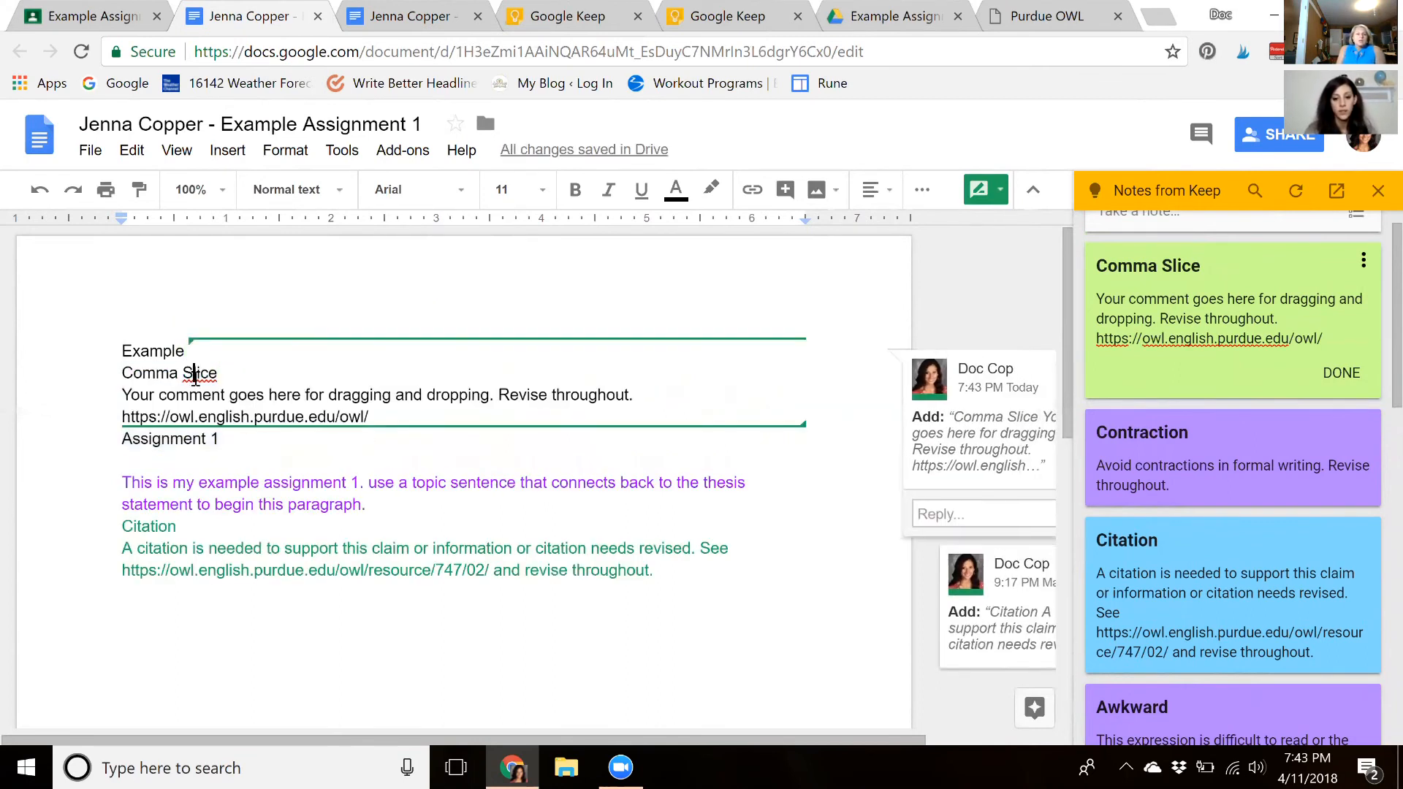
pyautogui.write('p')
pyautogui.click(235, 388)
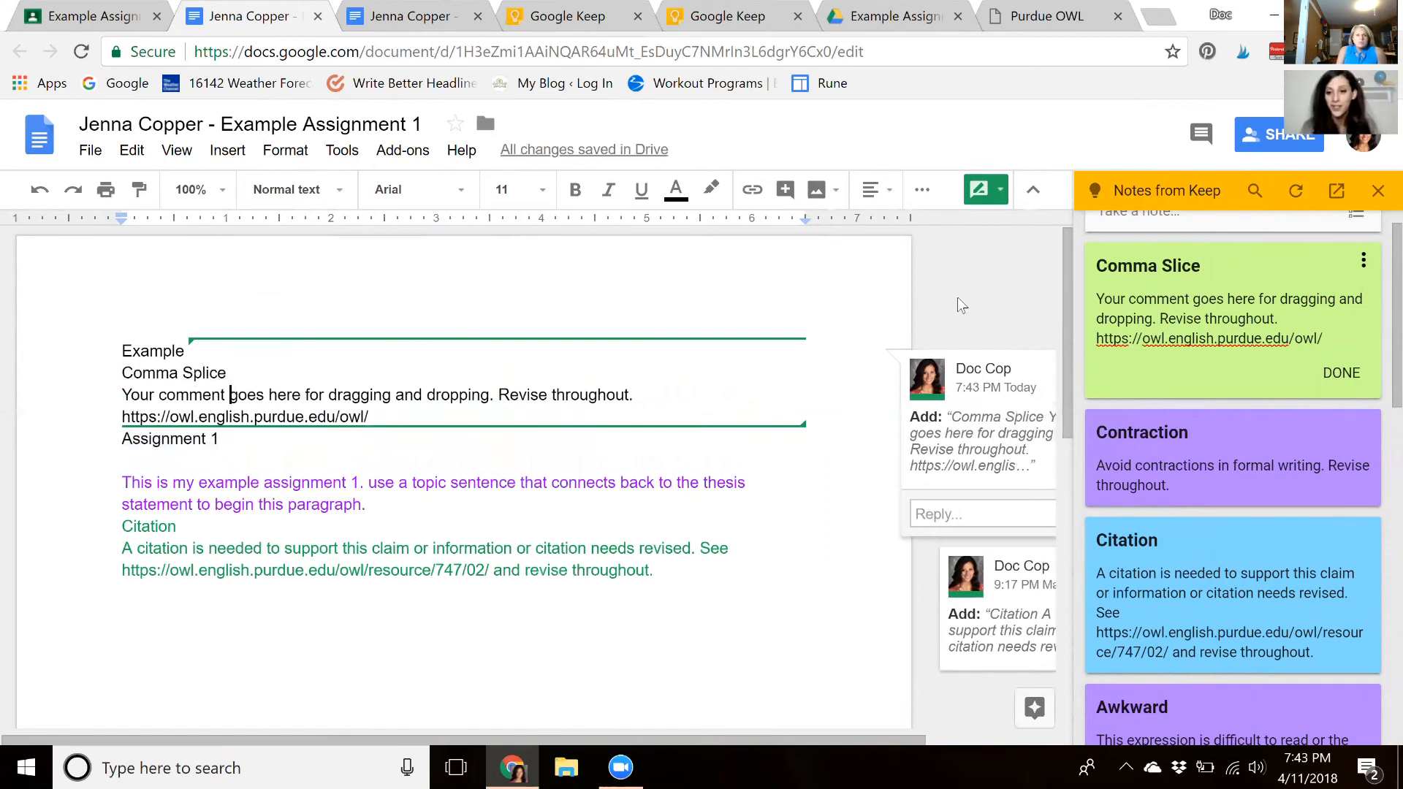
pyautogui.doubleClick(1177, 265)
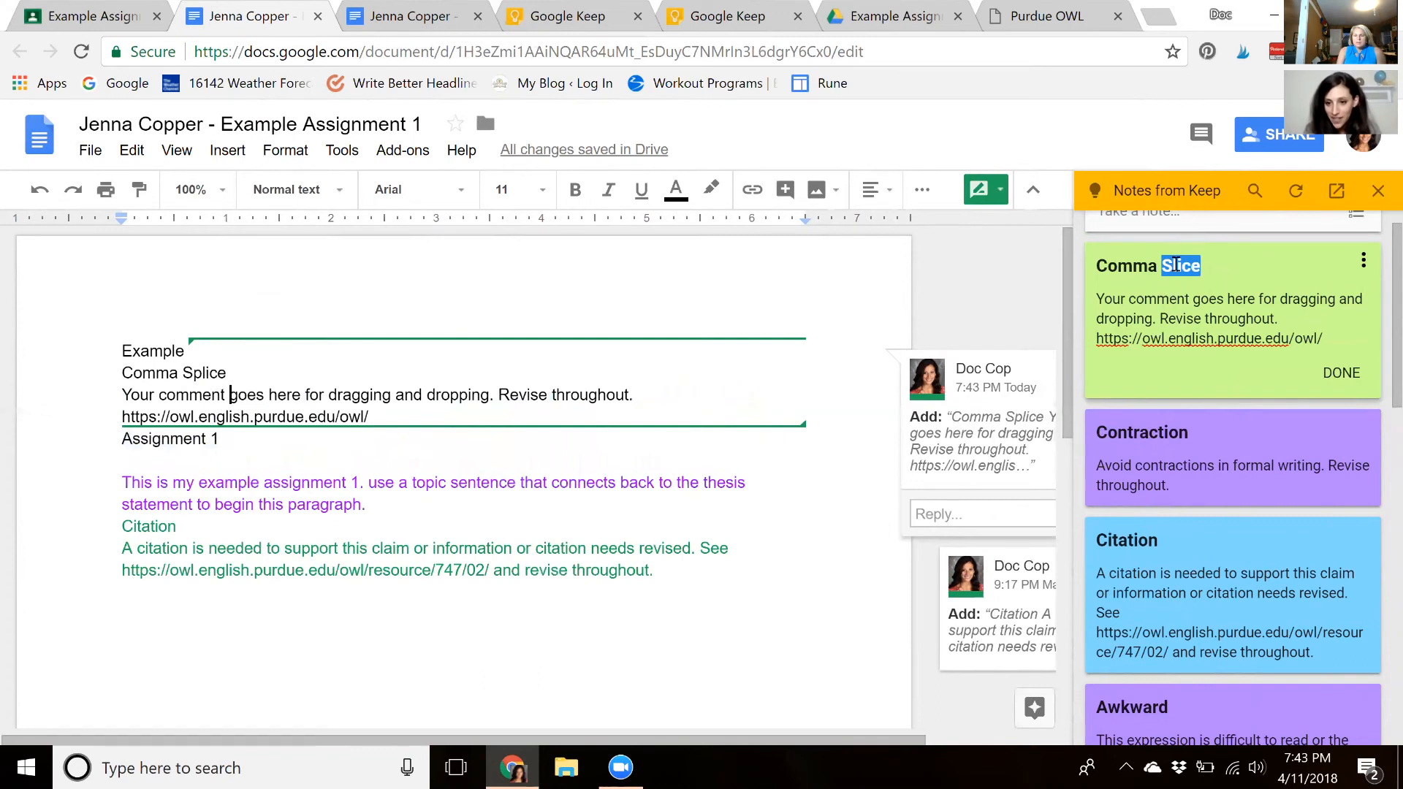
pyautogui.click(1363, 263)
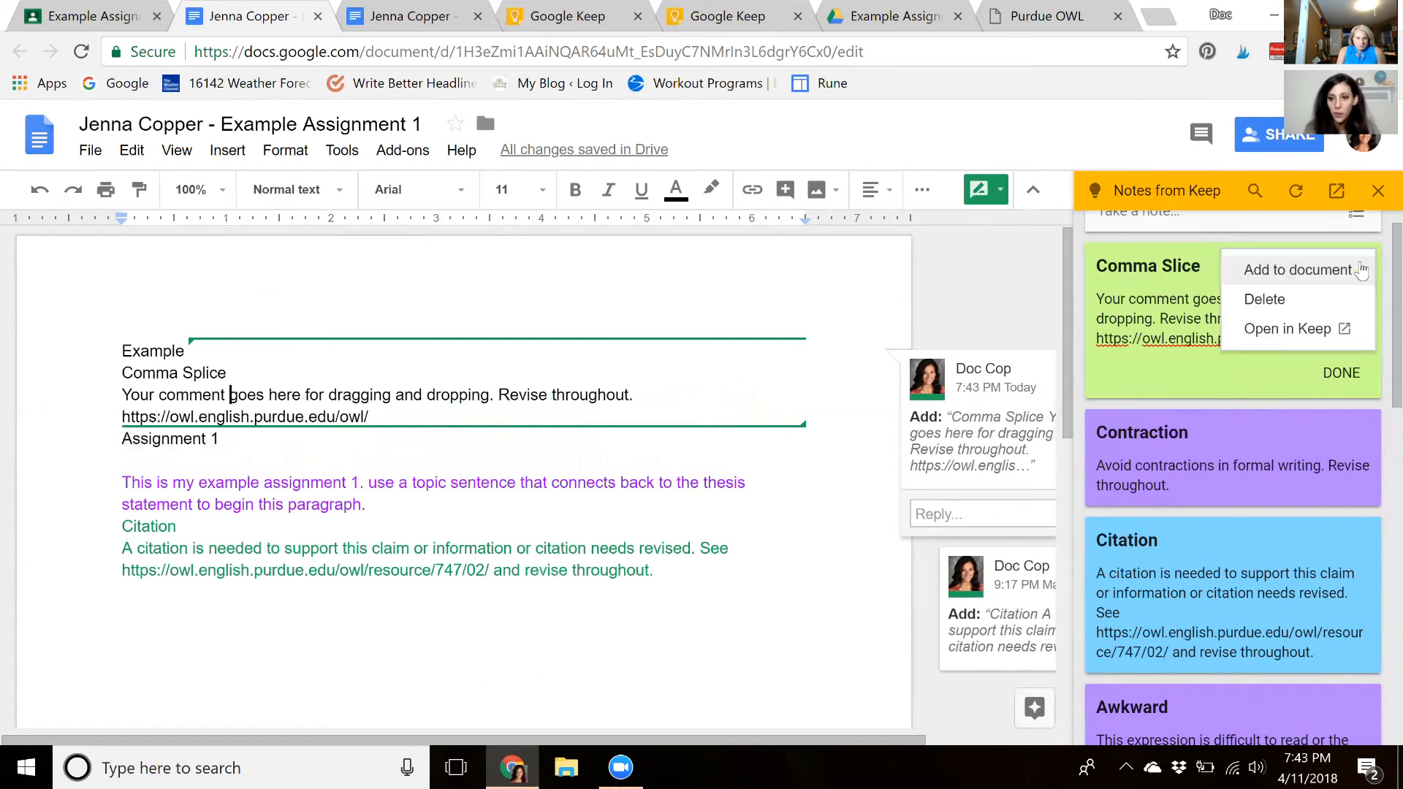
pyautogui.click(1179, 262)
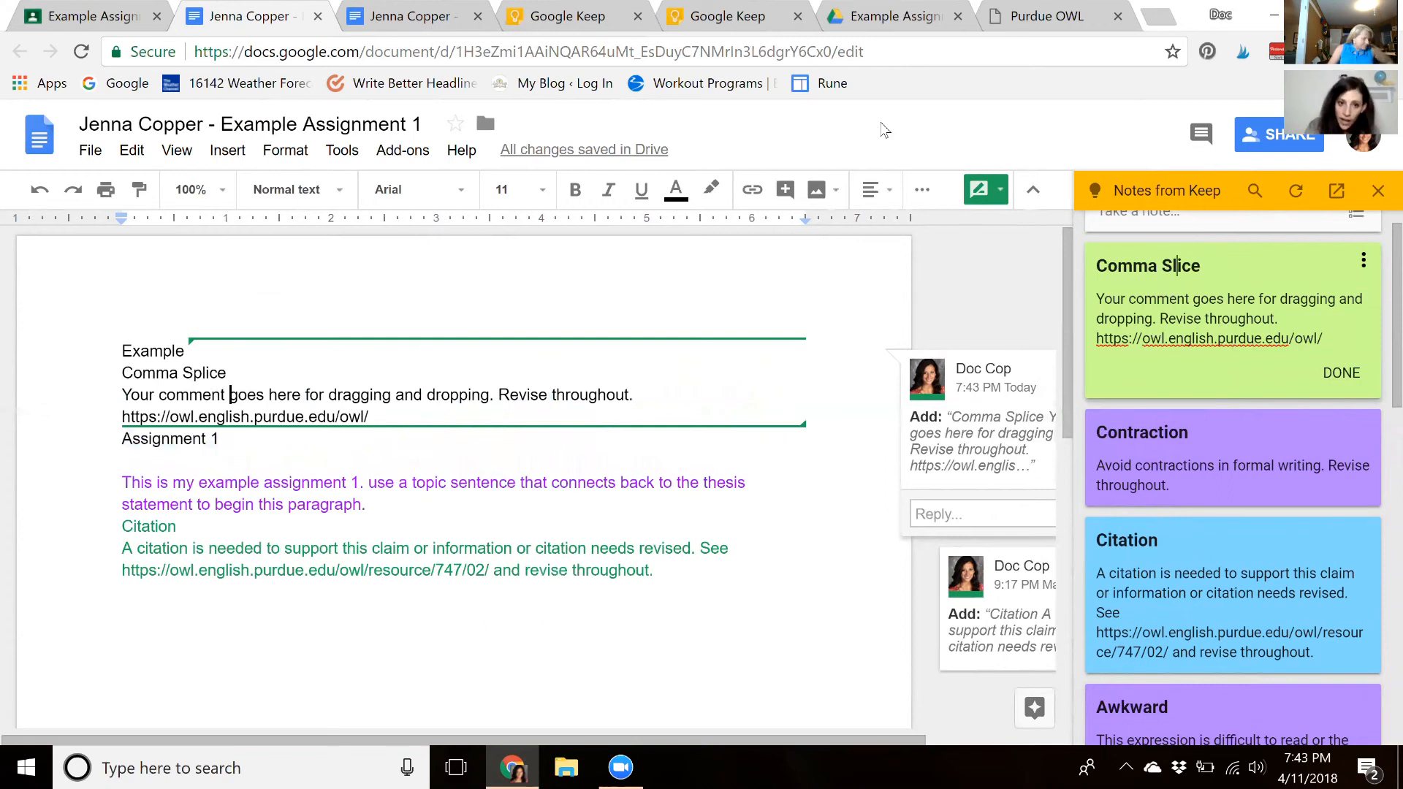
# Switch to Google Keep and correct the title of the green Comma Slice note to "Comma Splice"
pyautogui.click(577, 18)
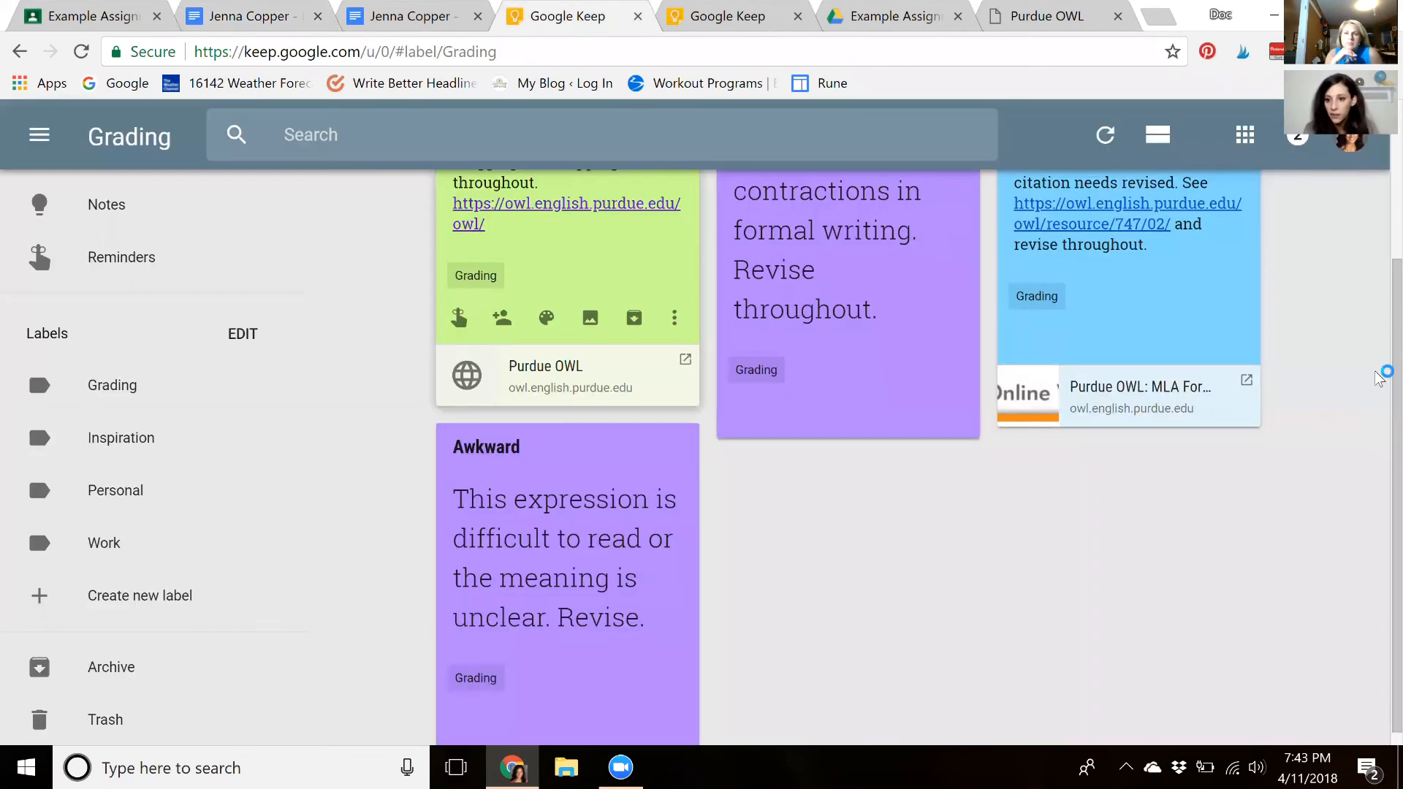
pyautogui.scroll(2, 1381, 358)
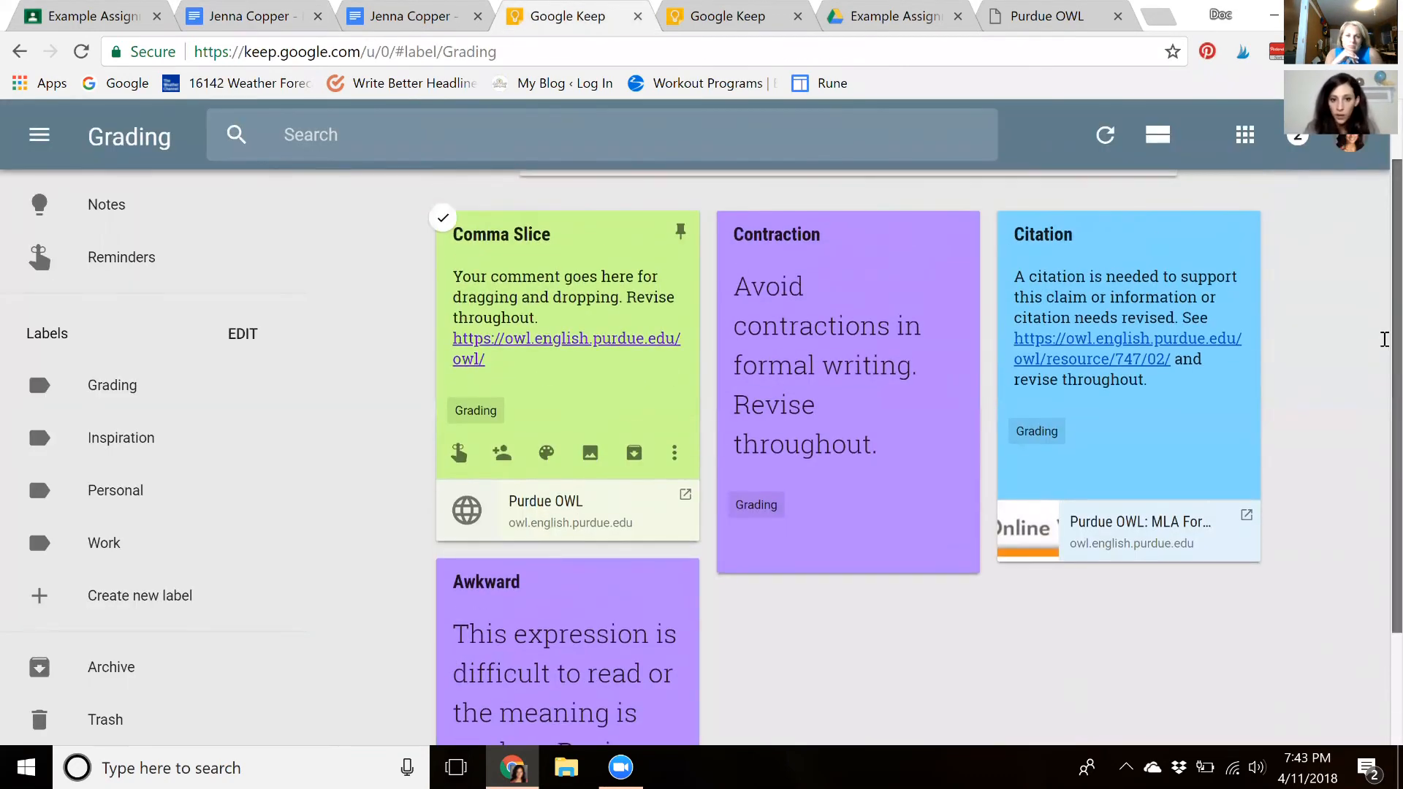
pyautogui.click(528, 234)
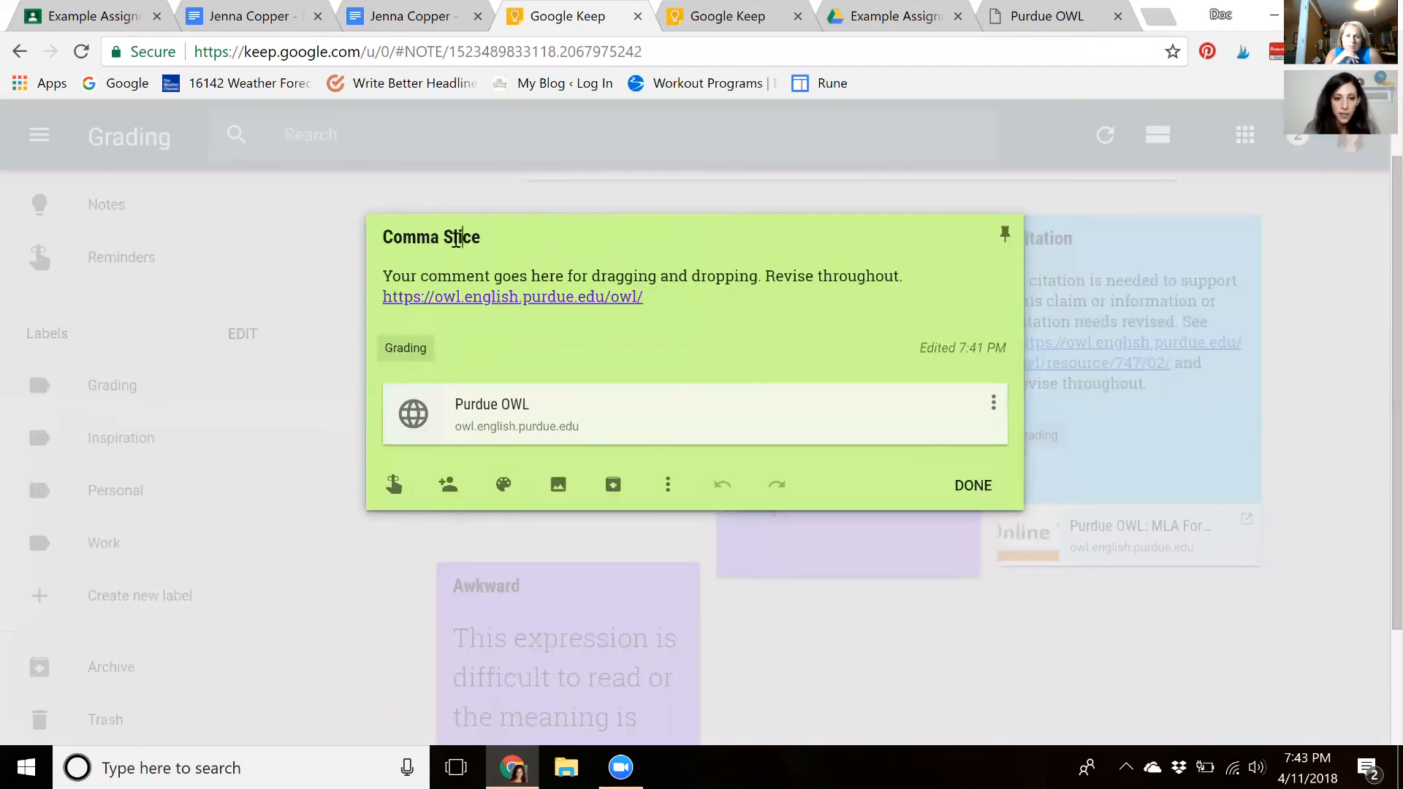
pyautogui.write('p')
pyautogui.click(540, 275)
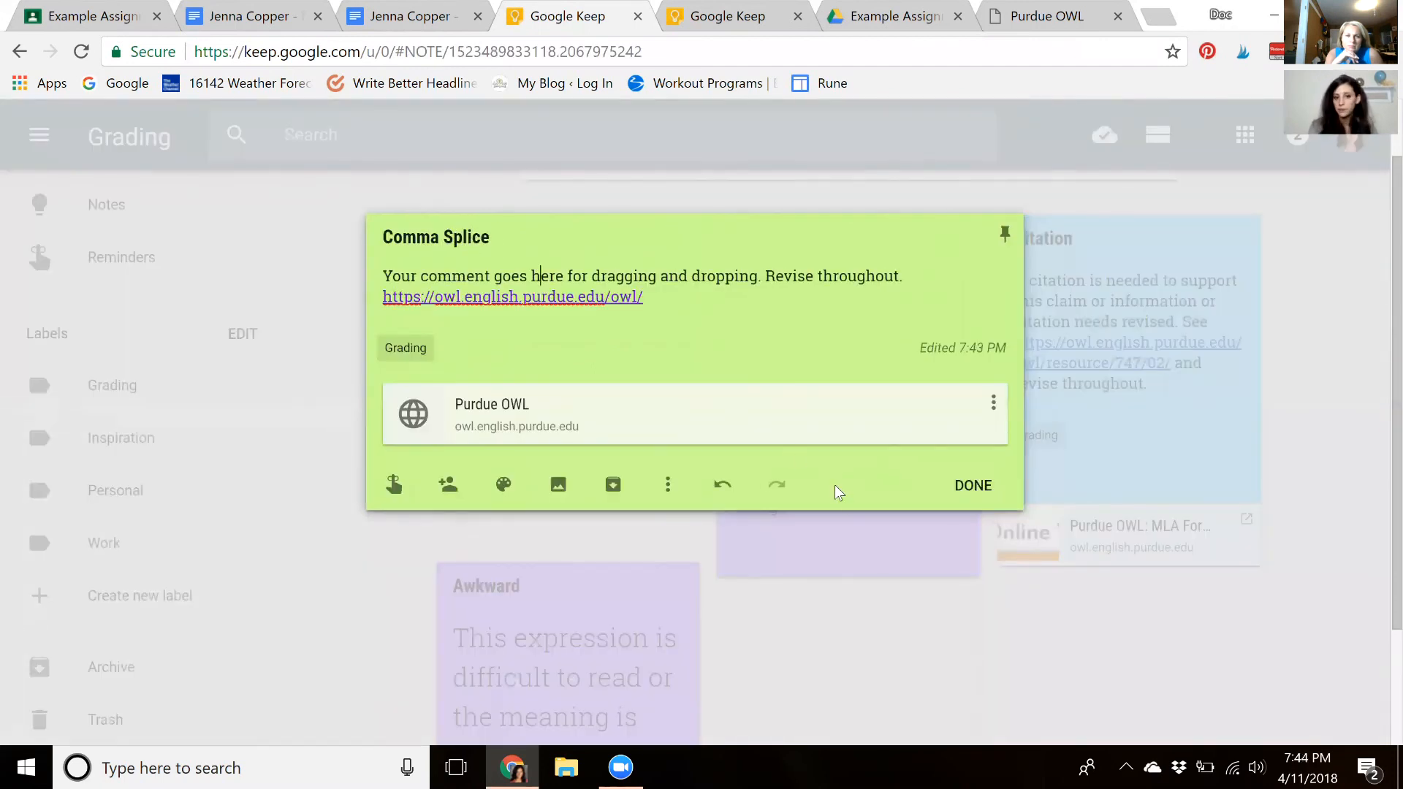
# Close the corrected Comma Splice note, then switch back to the Google Docs assignment and refresh the Keep notes beside it
pyautogui.click(969, 494)
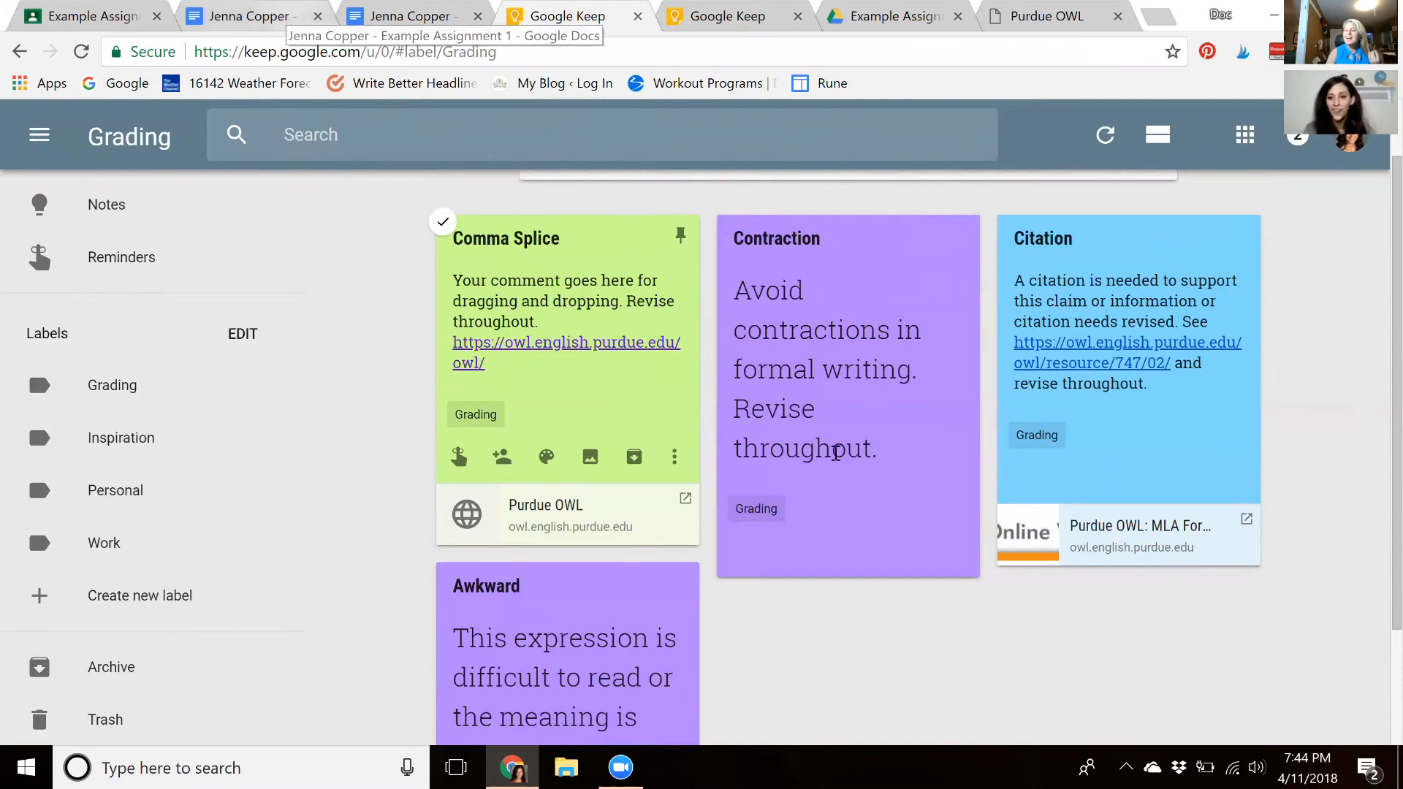
pyautogui.click(285, 16)
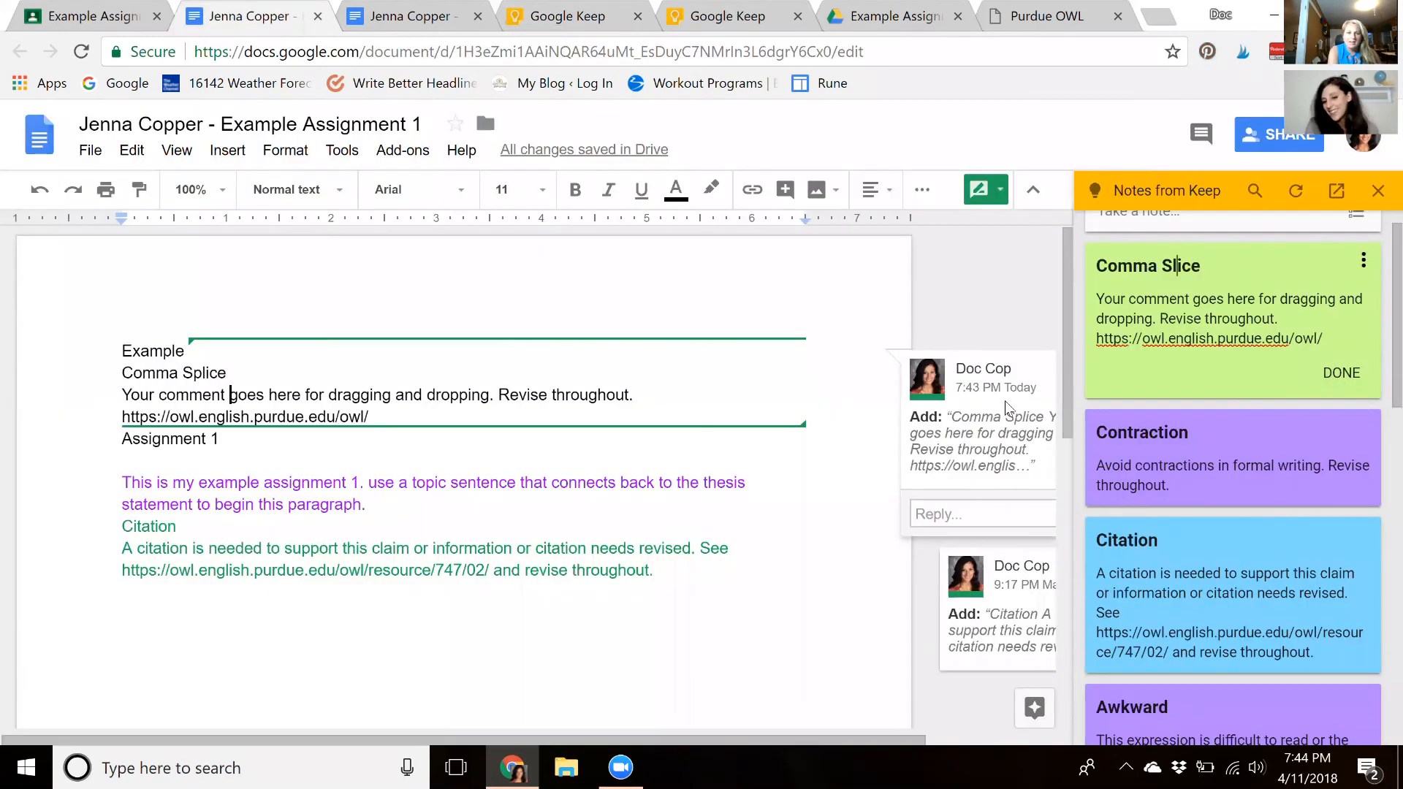
pyautogui.scroll(1, 1378, 259)
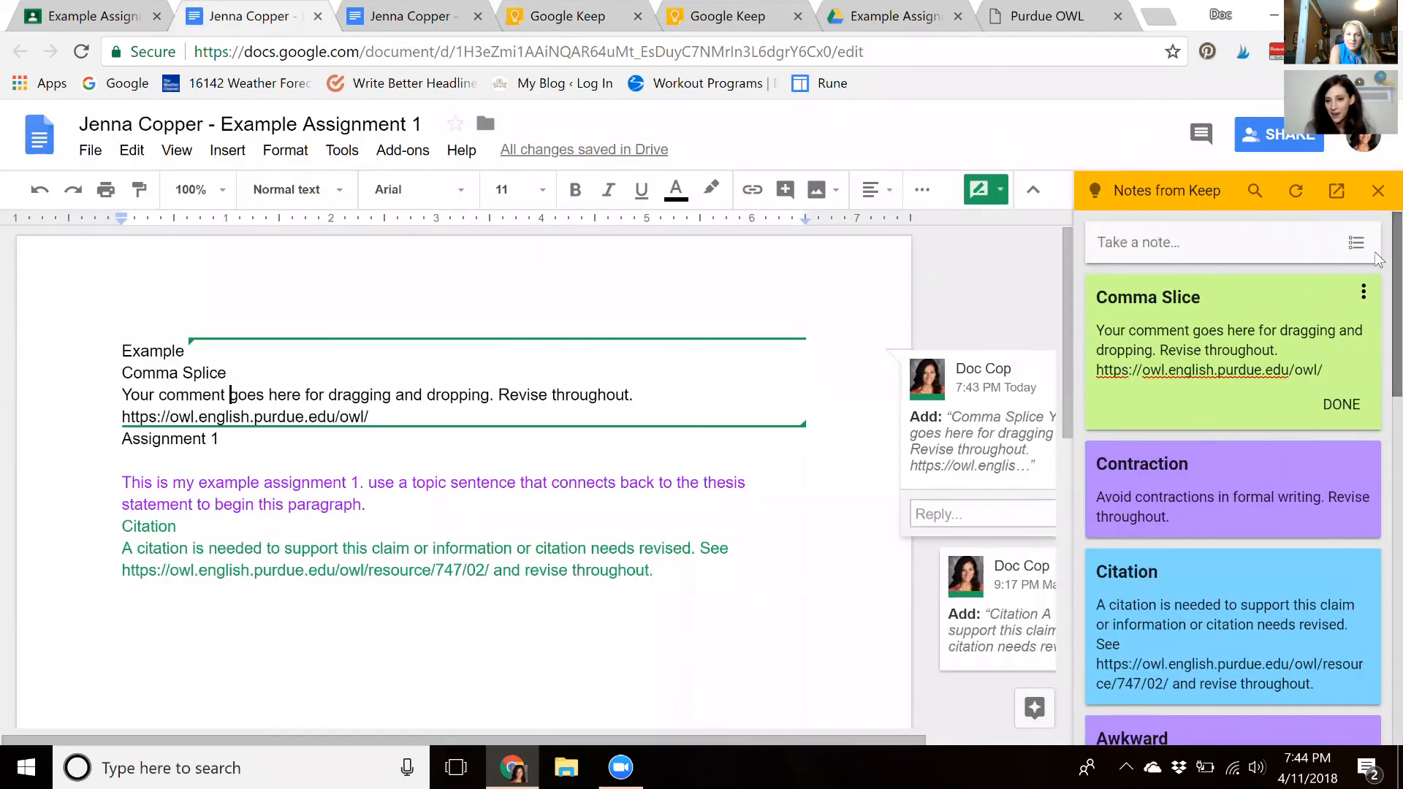
pyautogui.click(1302, 193)
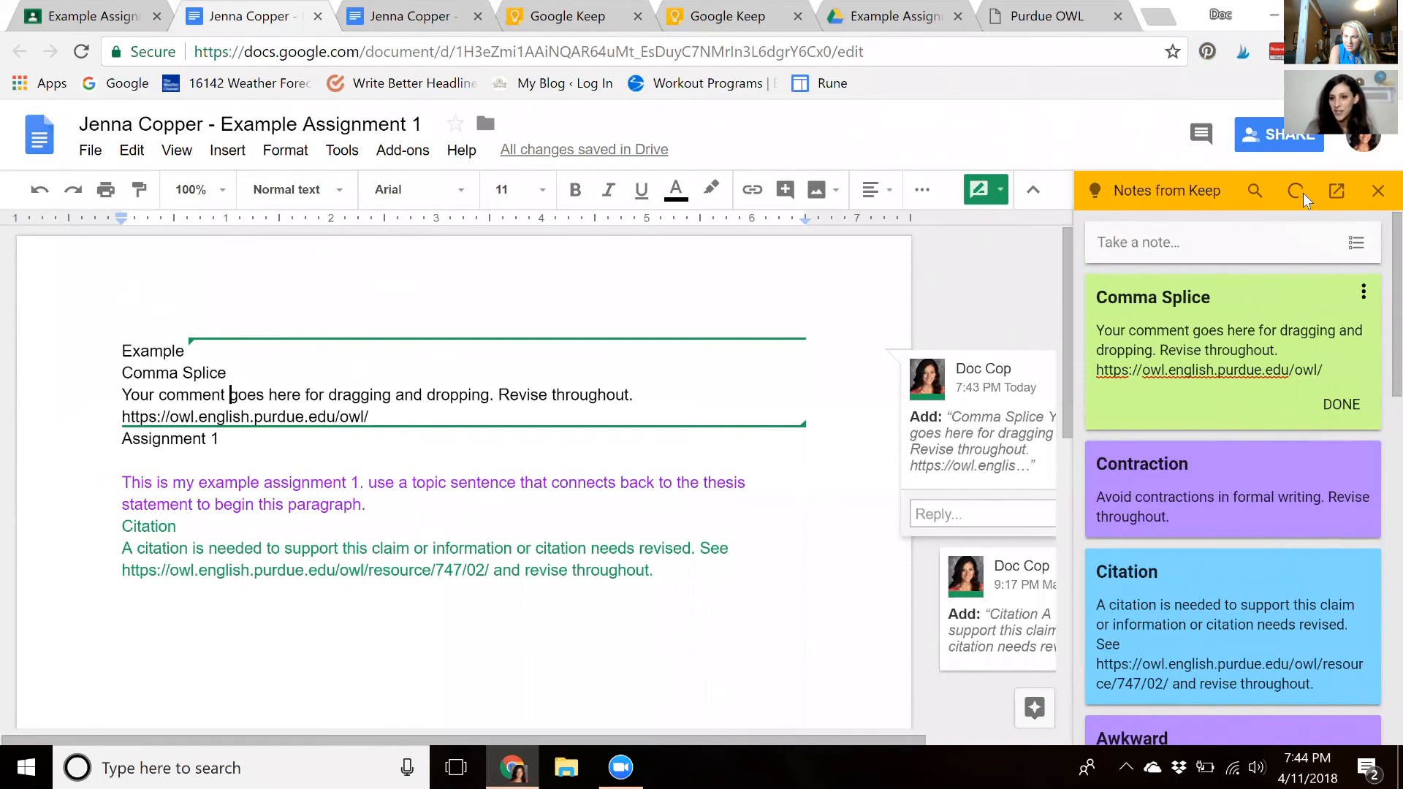
pyautogui.scroll(-2, 1375, 266)
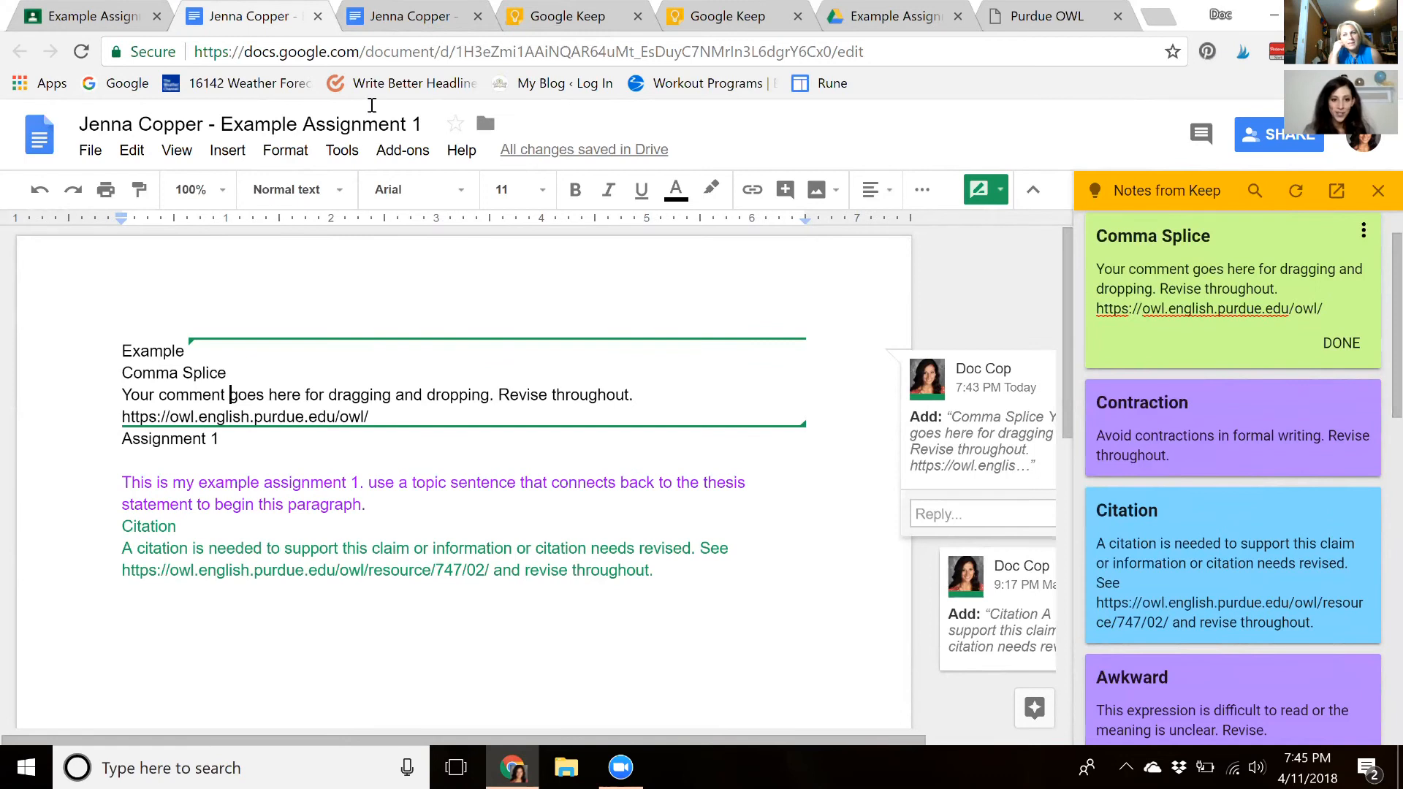
# Place the text cursor at the end of the inserted "Comma Splice" heading in the document
pyautogui.click(353, 160)
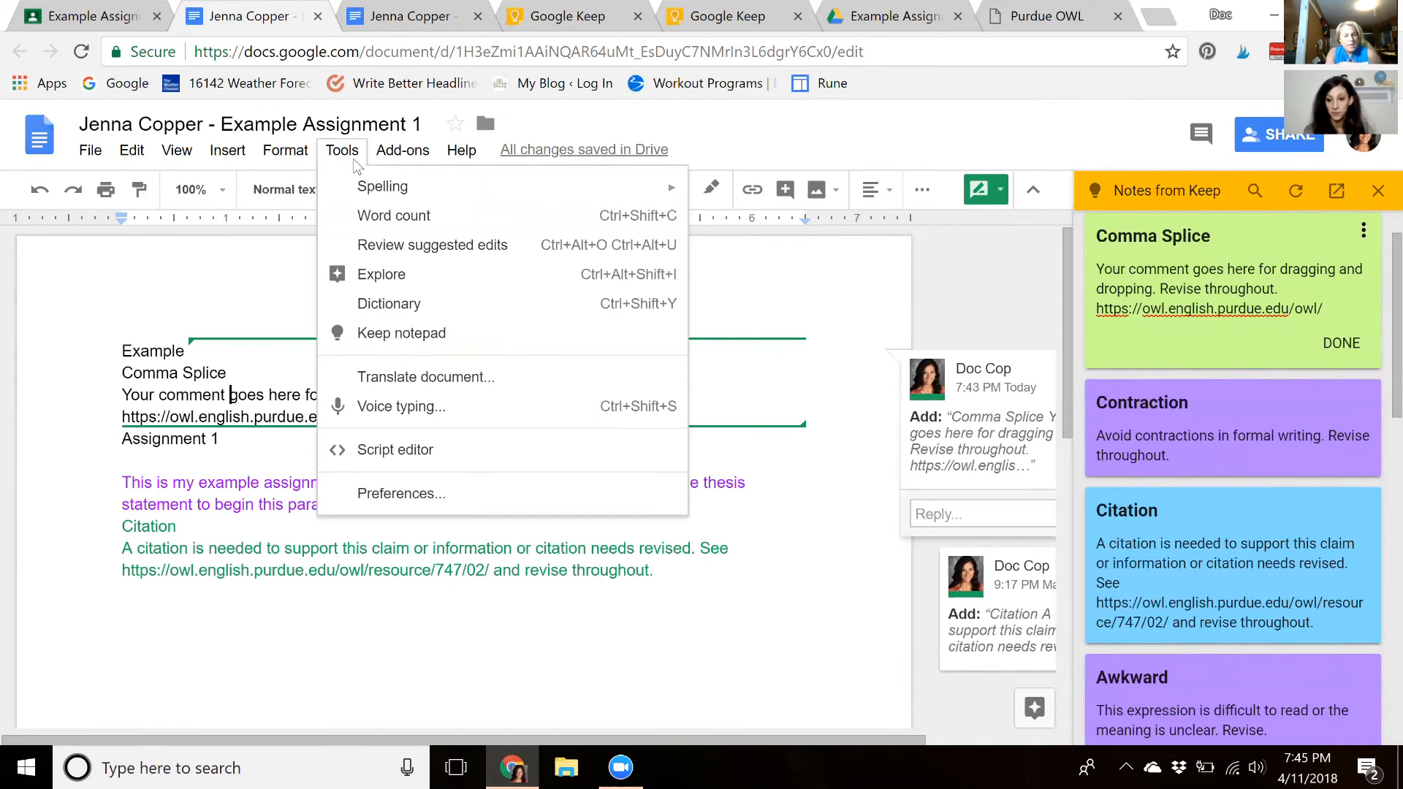
pyautogui.click(217, 369)
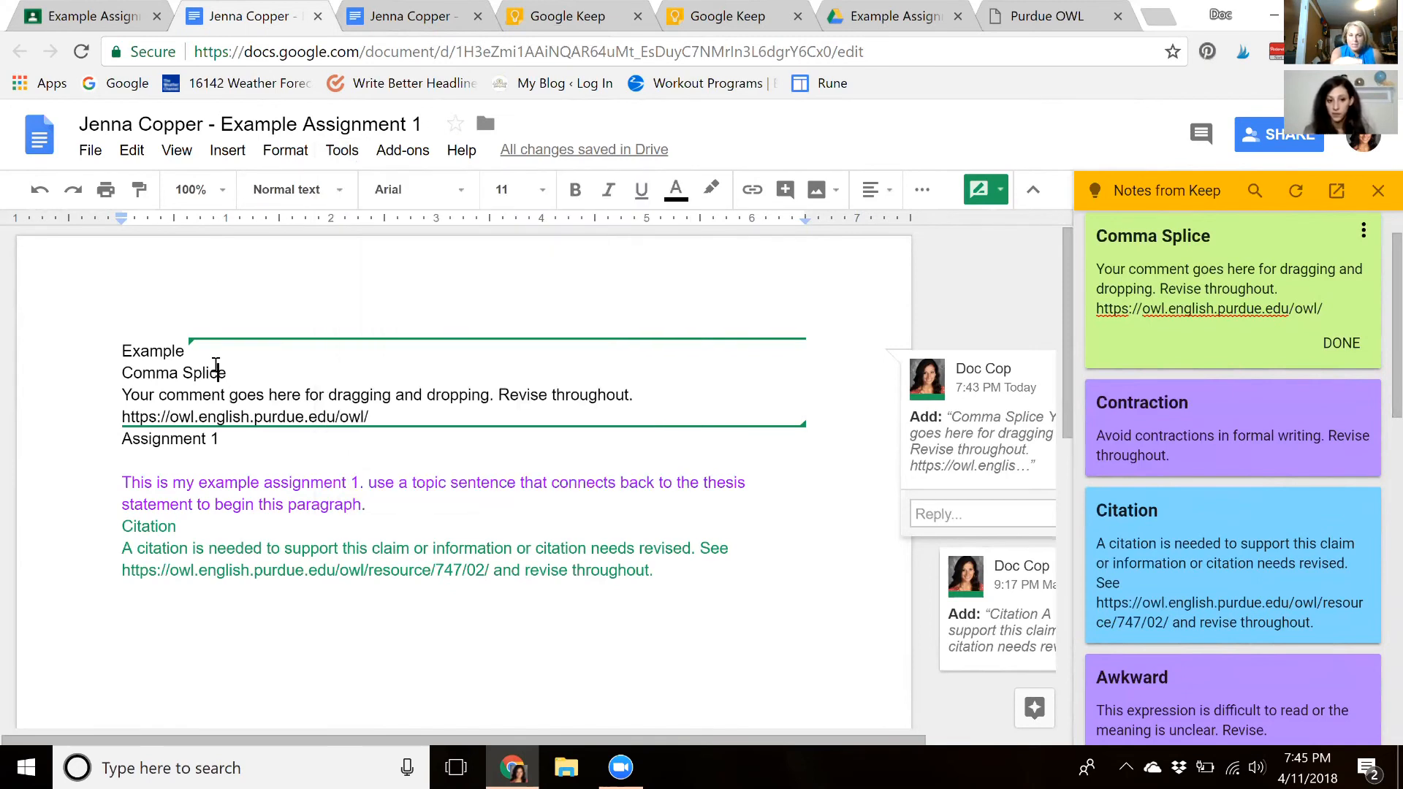
pyautogui.click(228, 374)
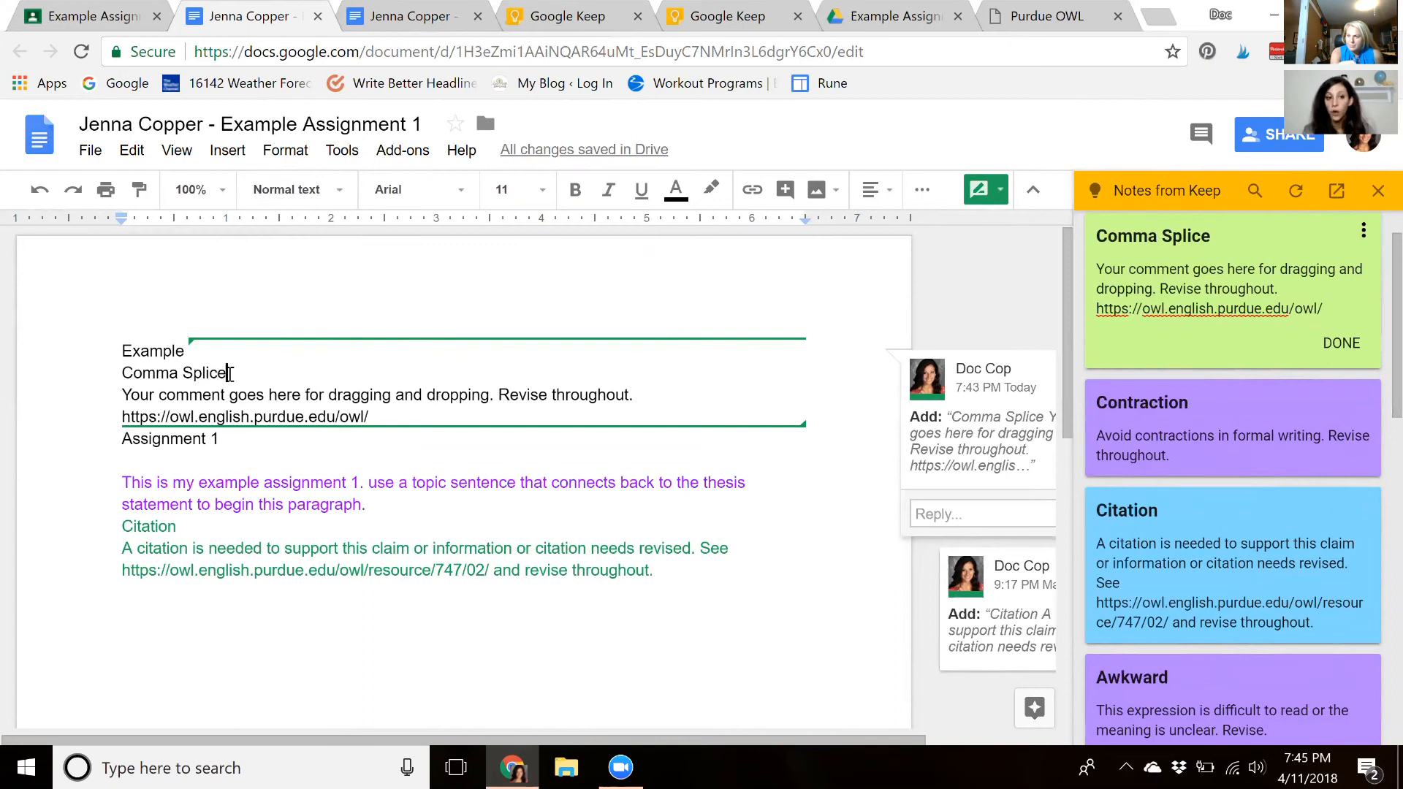